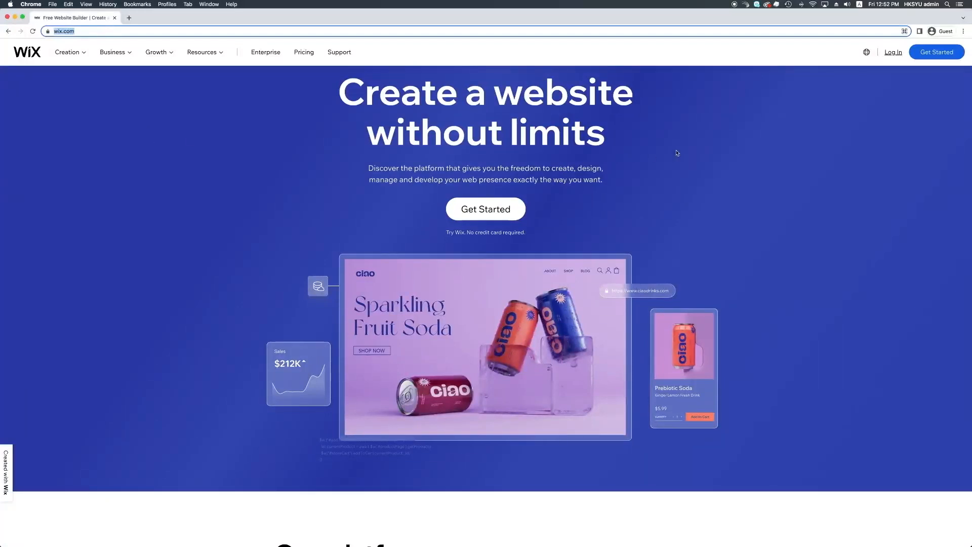
Step: Start creating a Wix account and enter the account e-mail address
{"action": "left_click", "coordinate": [948, 55]}
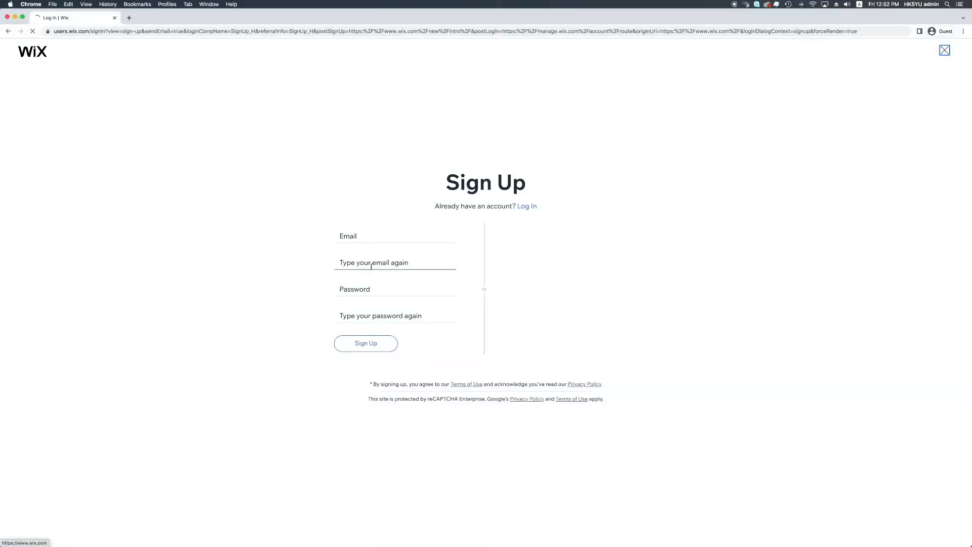
{"action": "left_click", "coordinate": [371, 236]}
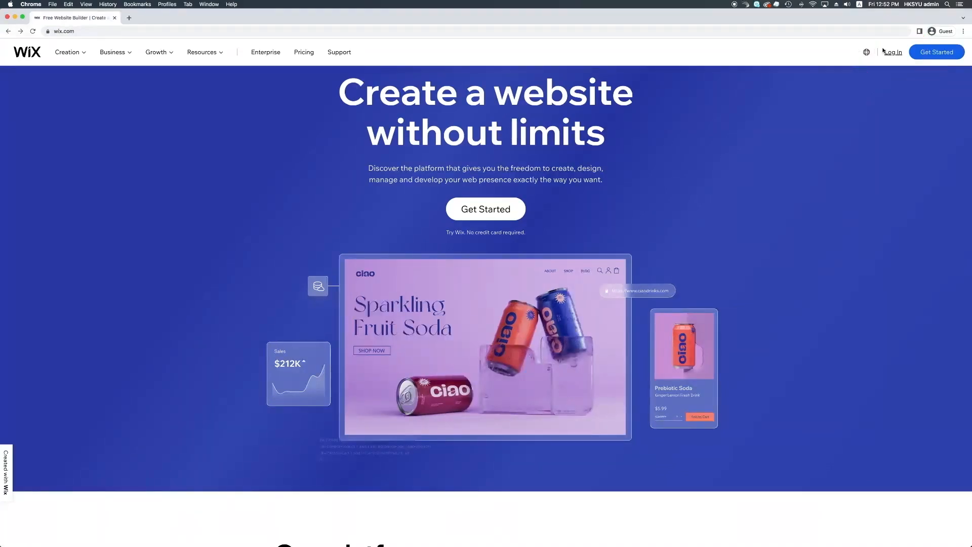
Step: Switch to the log-in page and re-enter the account e-mail, fixing a typo
{"action": "left_click", "coordinate": [890, 53]}
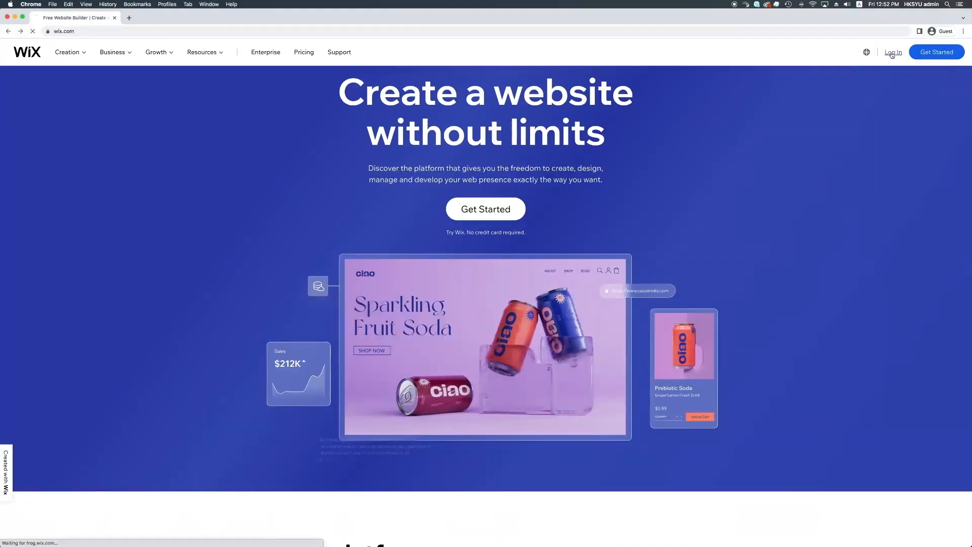
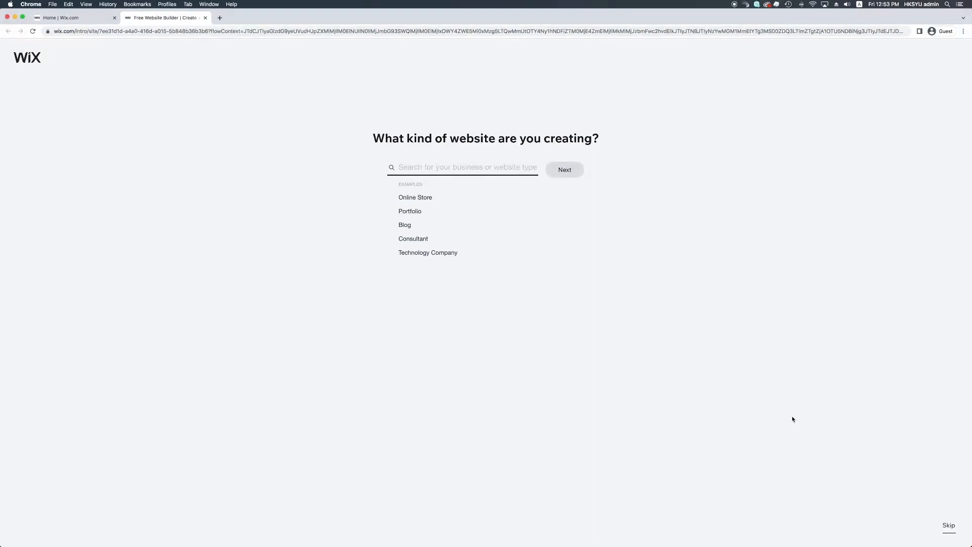
Step: Skip the website type, website name and feature questions in the setup wizard
{"action": "left_click", "coordinate": [949, 529]}
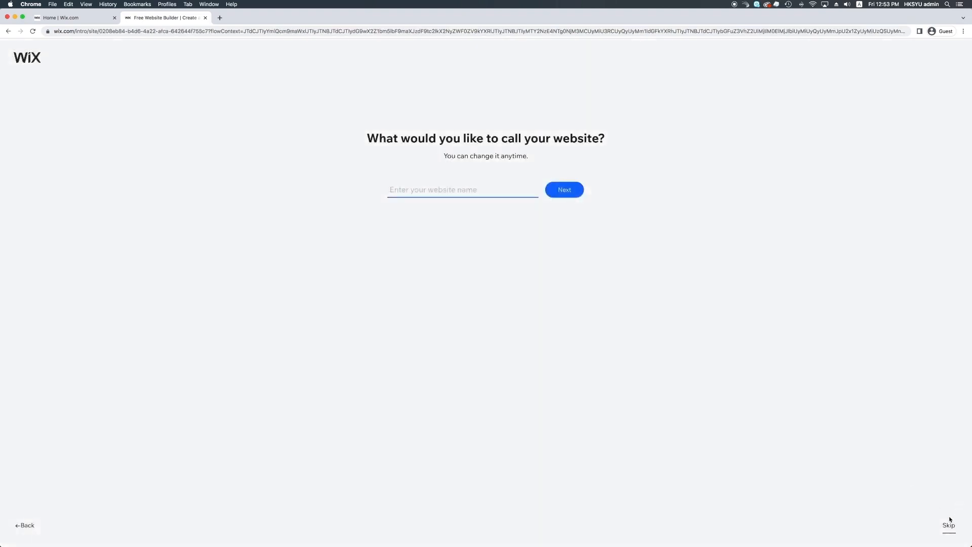
{"action": "left_click", "coordinate": [950, 525]}
{"action": "left_click", "coordinate": [950, 526]}
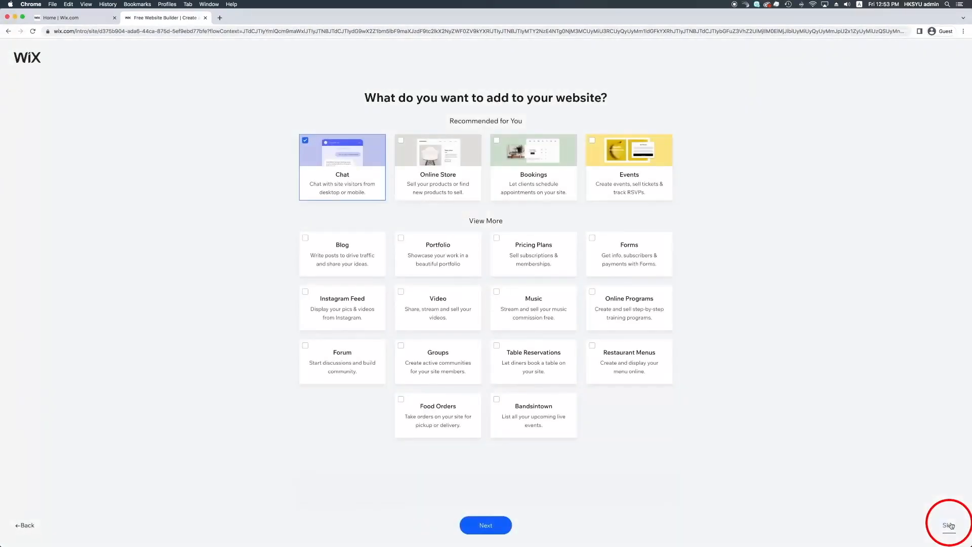
{"action": "left_click", "coordinate": [950, 527]}
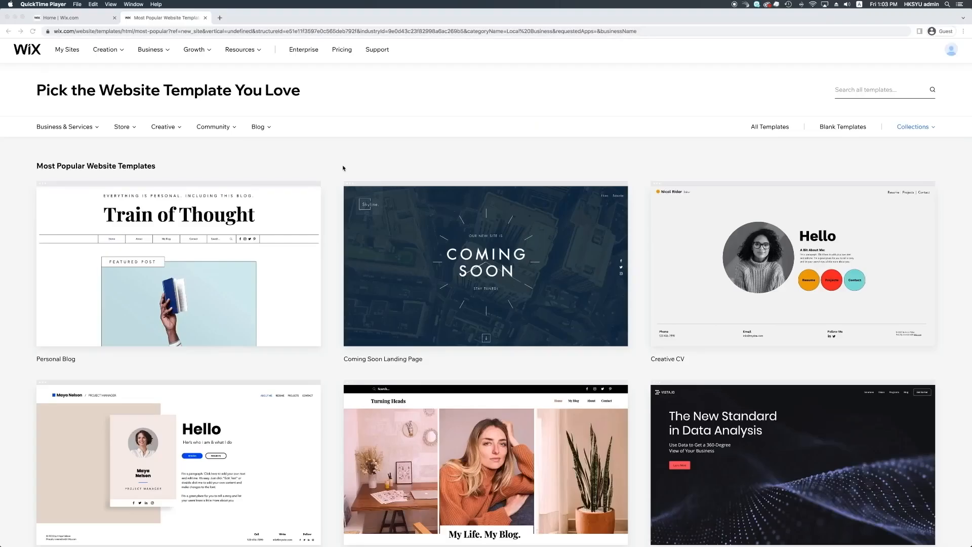
Step: Search all Wix templates for 'Product landing page' and browse the results
{"action": "scroll", "coordinate": [343, 168], "scroll_direction": "down", "scroll_amount": 5}
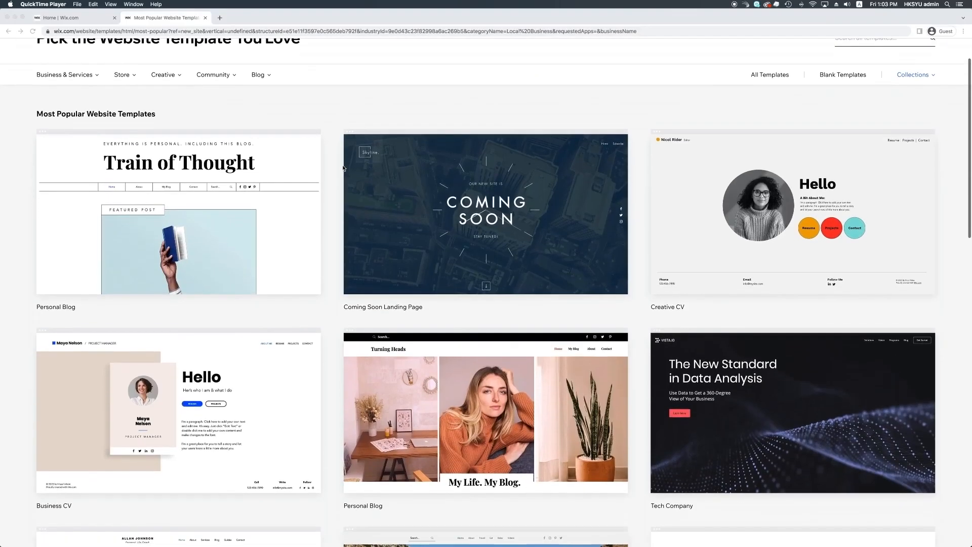
{"action": "scroll", "coordinate": [343, 168], "scroll_direction": "down", "scroll_amount": 8}
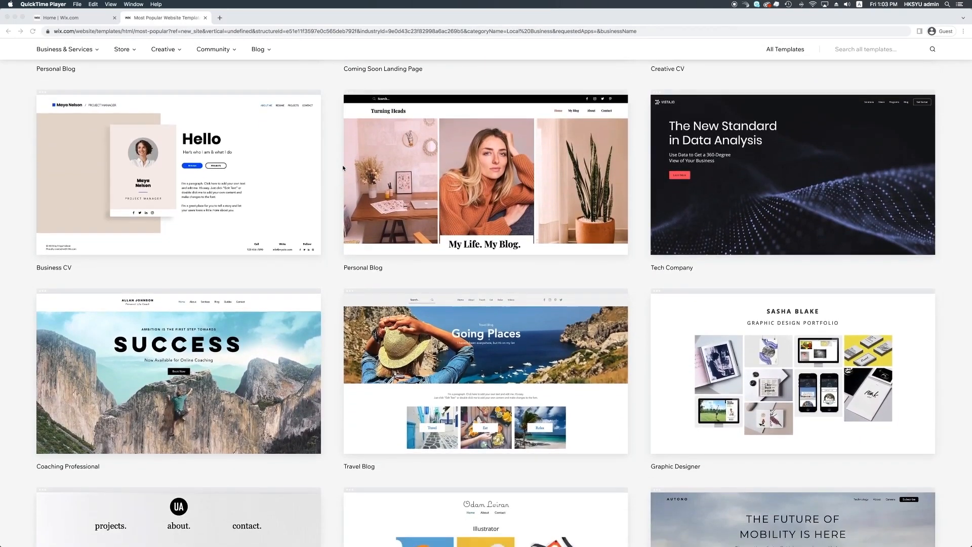
{"action": "scroll", "coordinate": [343, 168], "scroll_direction": "up", "scroll_amount": 12}
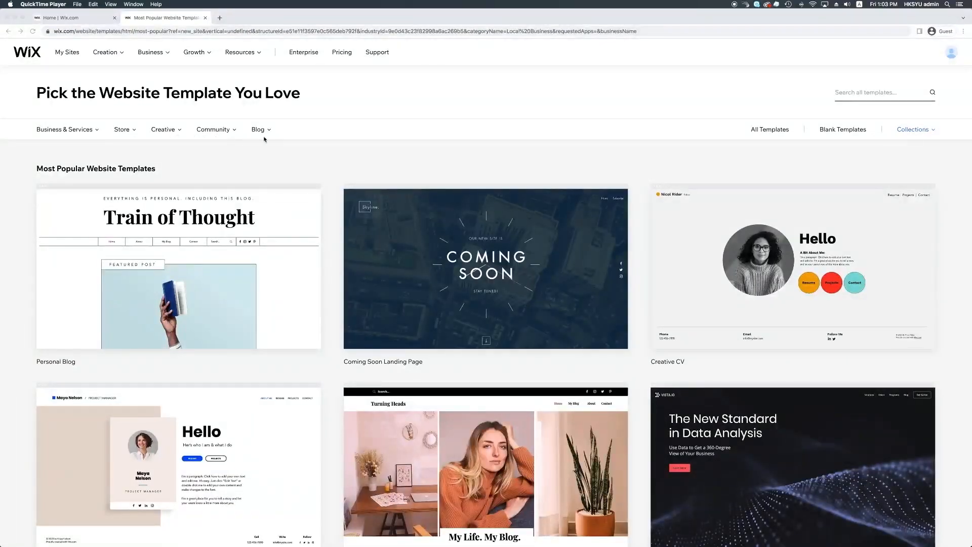
{"action": "scroll", "coordinate": [274, 140], "scroll_direction": "down", "scroll_amount": 1}
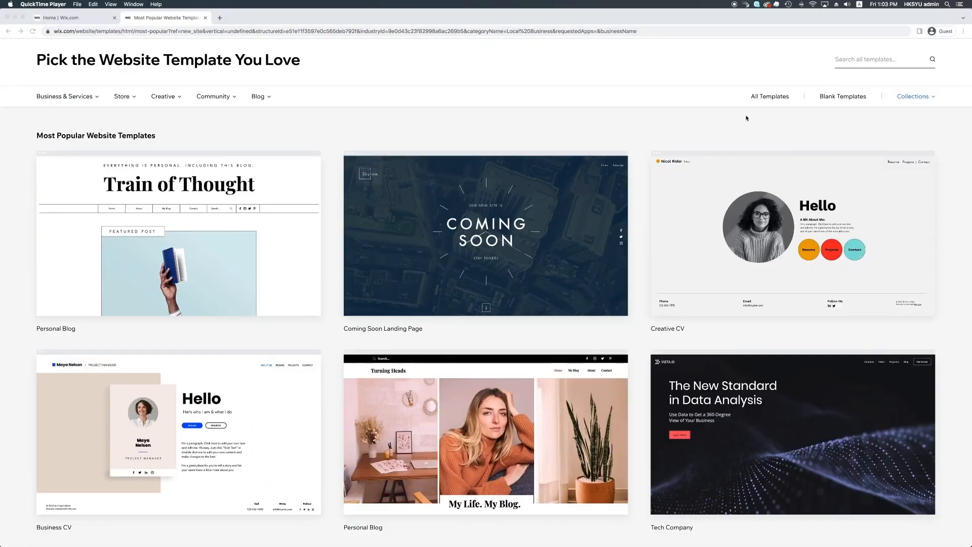
{"action": "left_click", "coordinate": [851, 65]}
{"action": "left_click", "coordinate": [856, 64]}
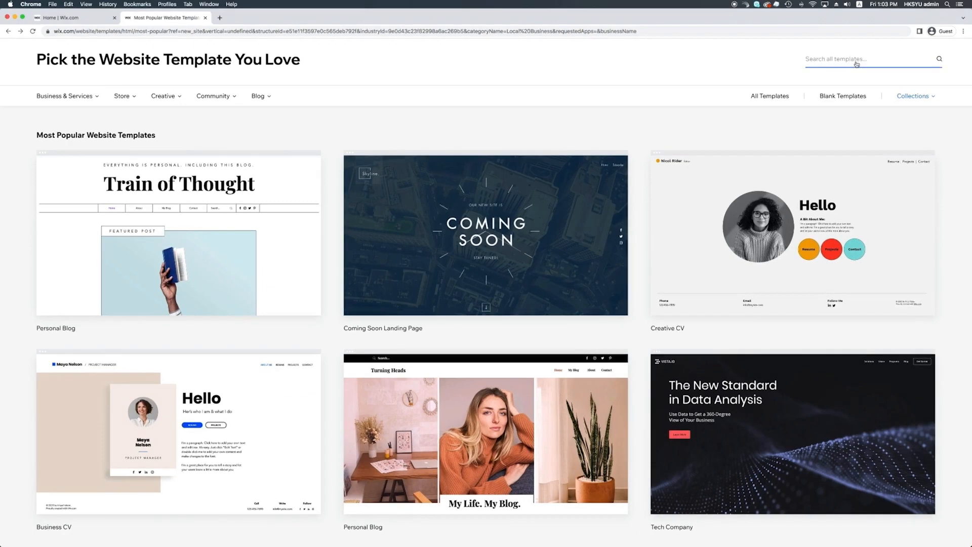
{"action": "type", "text": "Product landing pag"}
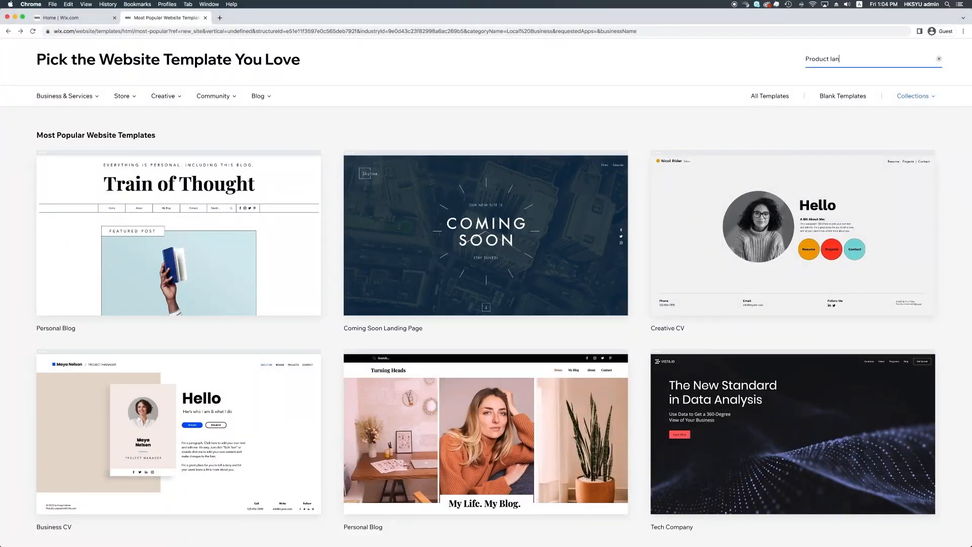
{"action": "type", "text": "e"}
{"action": "key", "text": "Return"}
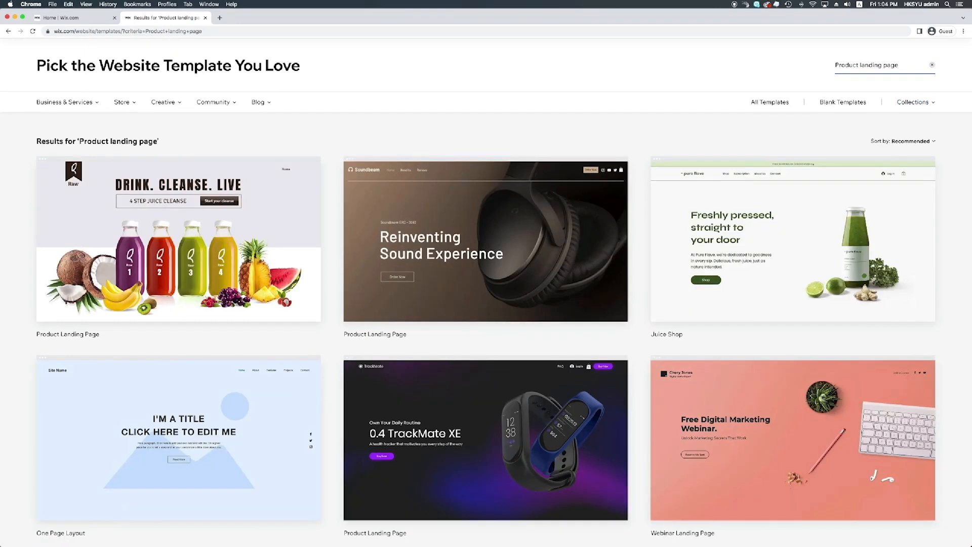
{"action": "scroll", "coordinate": [591, 222], "scroll_direction": "down", "scroll_amount": 2}
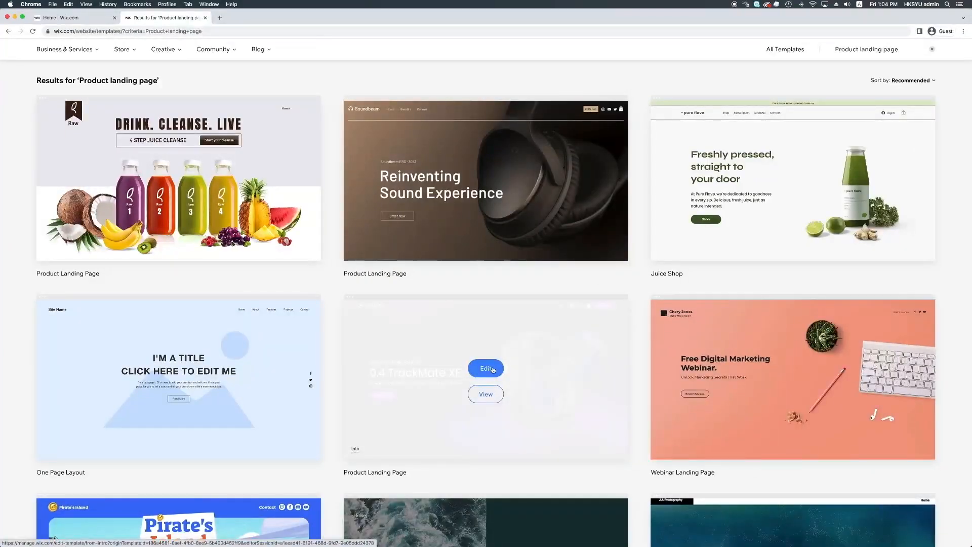
Step: Open the TrackMate product landing template in the editor, then save, preview and publish it
{"action": "left_click", "coordinate": [493, 370]}
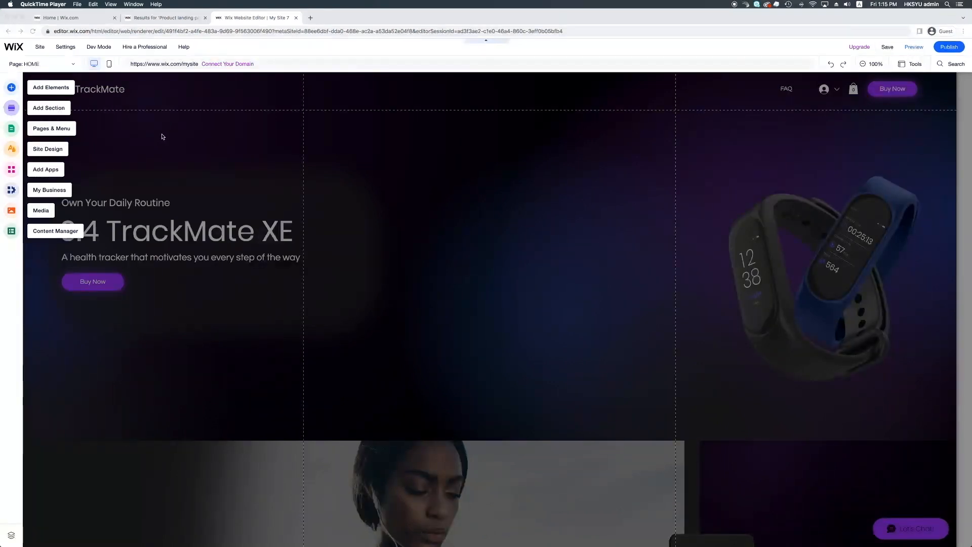
{"action": "left_click", "coordinate": [879, 46]}
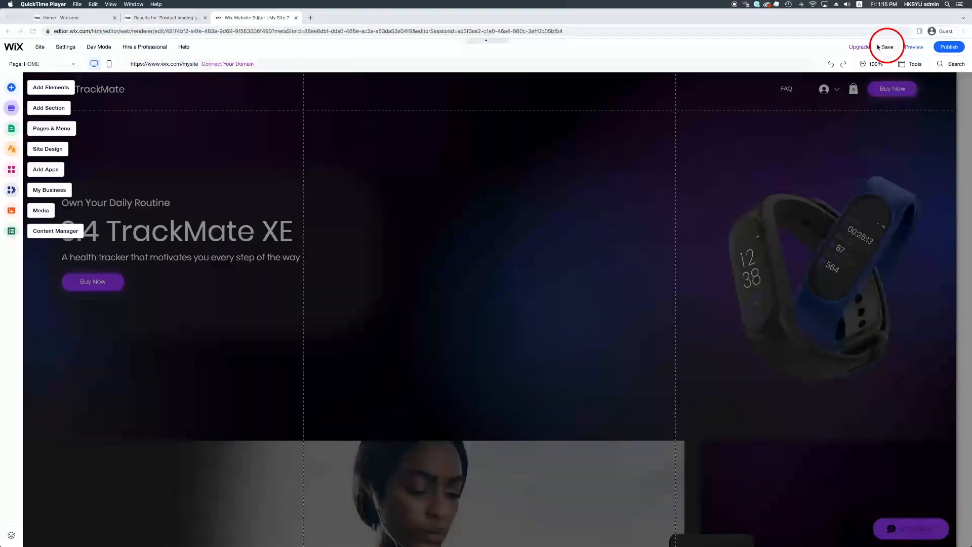
{"action": "left_click", "coordinate": [921, 45]}
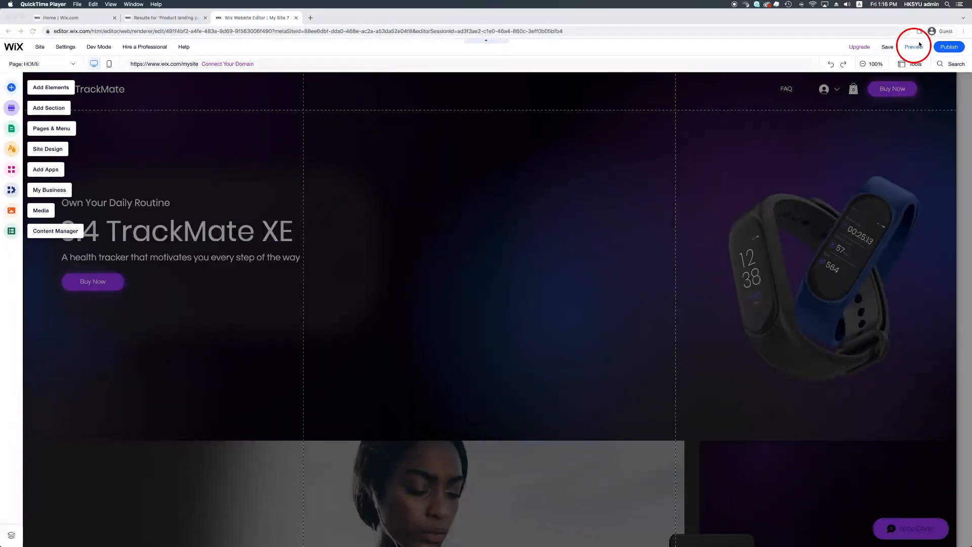
{"action": "left_click", "coordinate": [946, 49]}
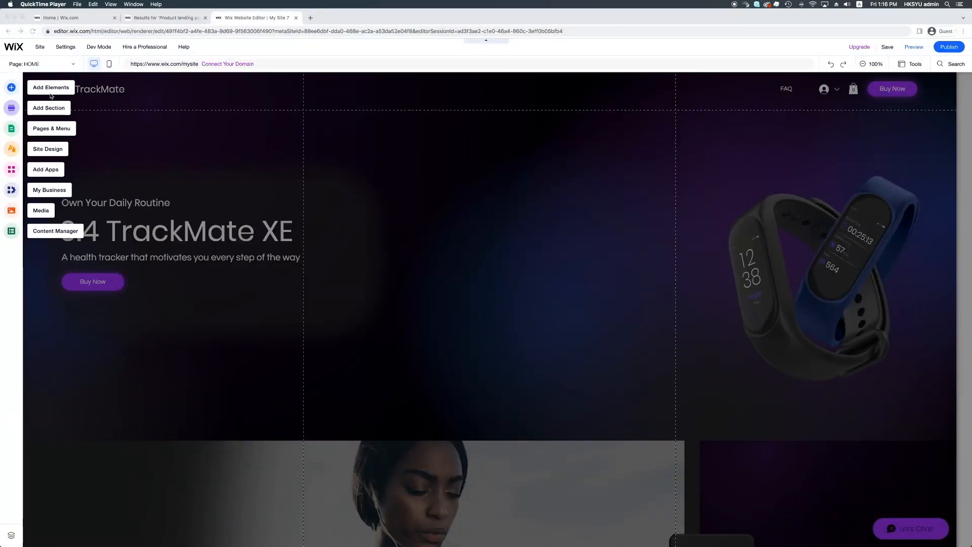
Step: Browse the Add Elements categories: Image, Button, Strip, Decorative, Box, Events, Store, Payments, Contact & Forms
{"action": "left_click", "coordinate": [5, 90]}
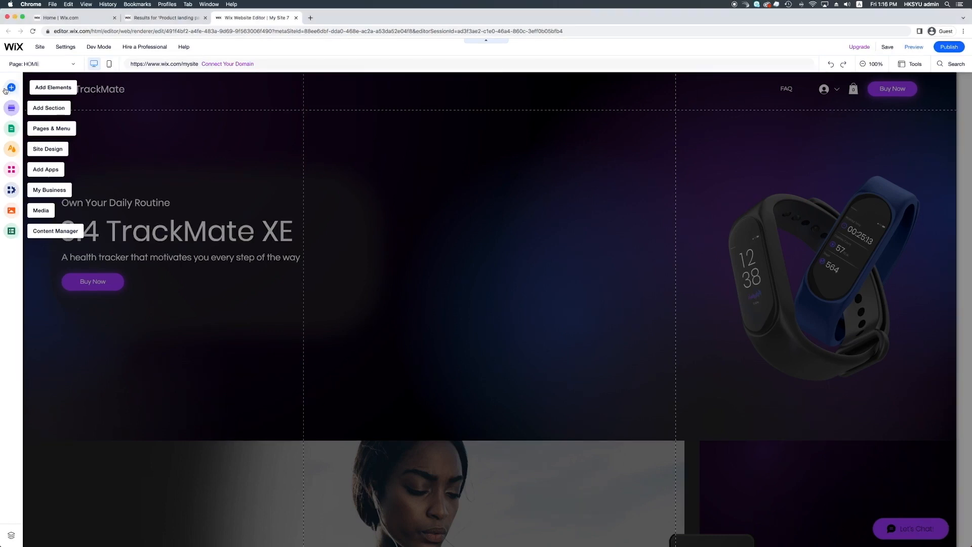
{"action": "left_click", "coordinate": [5, 90]}
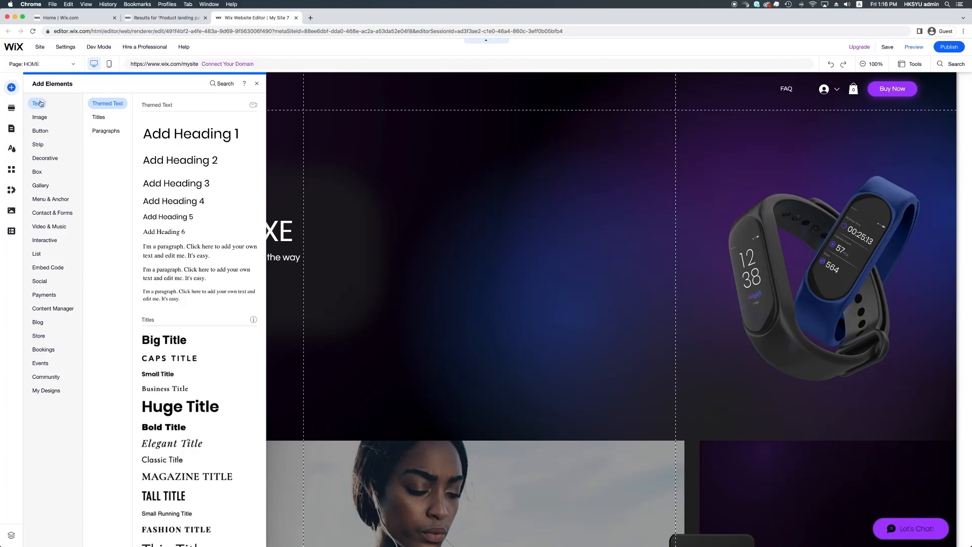
{"action": "left_click", "coordinate": [40, 117]}
{"action": "left_click", "coordinate": [40, 132]}
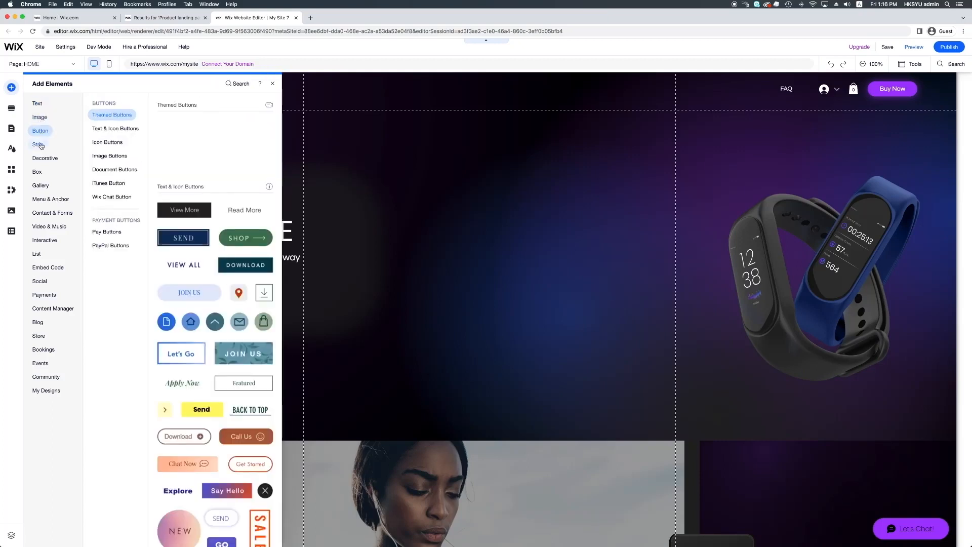
{"action": "left_click", "coordinate": [41, 146]}
{"action": "left_click", "coordinate": [45, 158]}
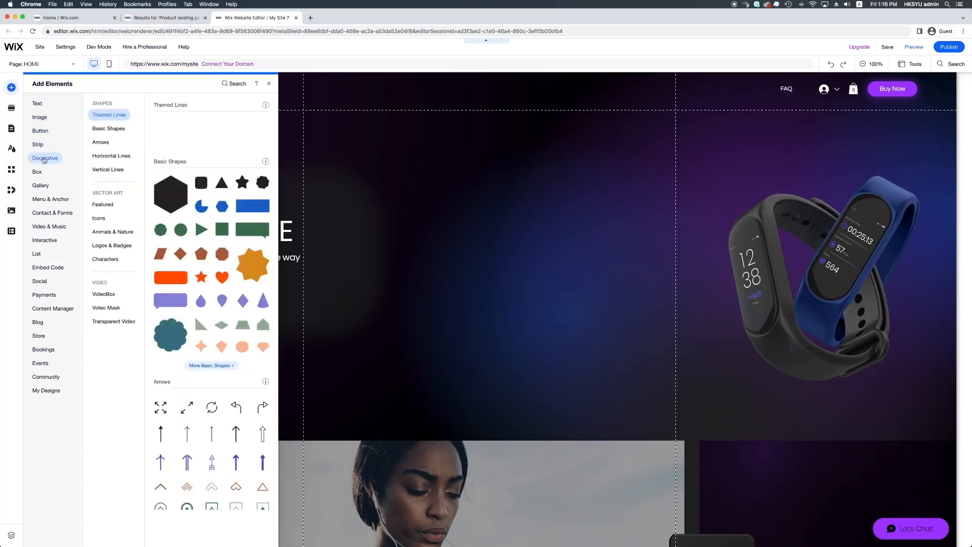
{"action": "left_click", "coordinate": [38, 173]}
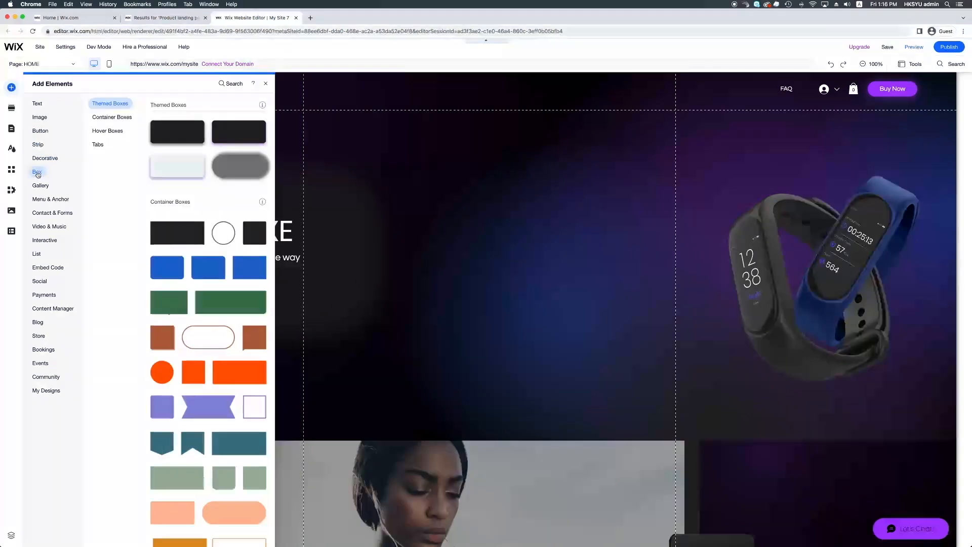
{"action": "left_click", "coordinate": [41, 364]}
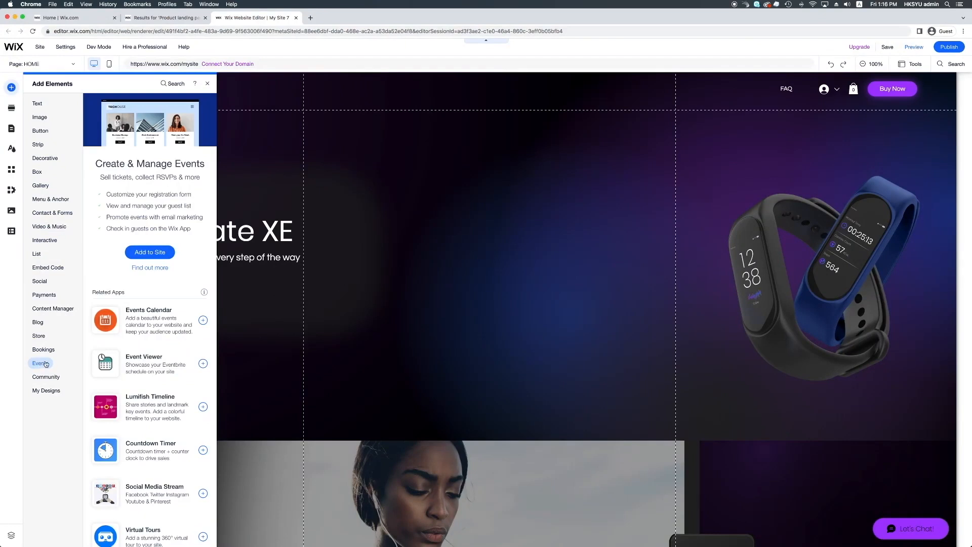
{"action": "left_click", "coordinate": [38, 335]}
{"action": "left_click", "coordinate": [34, 300]}
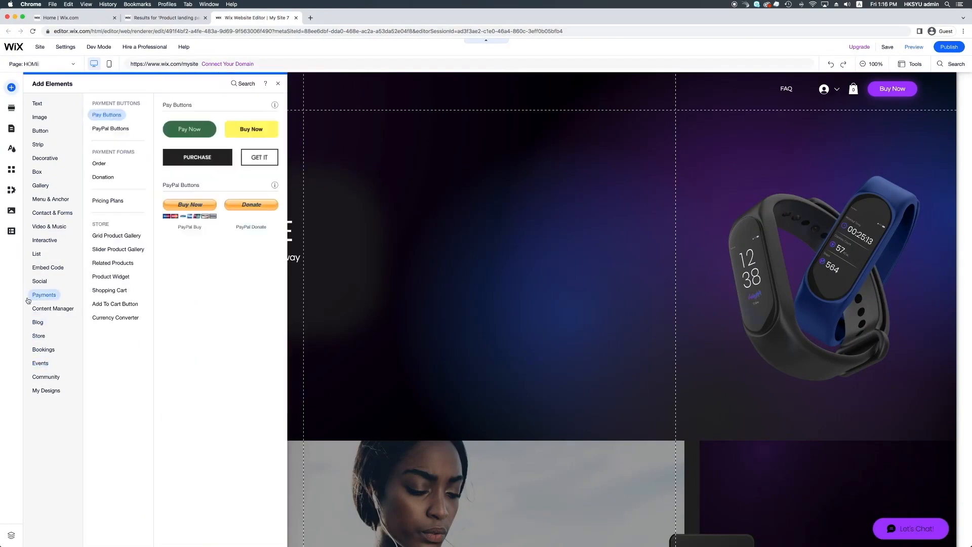
{"action": "left_click", "coordinate": [37, 213]}
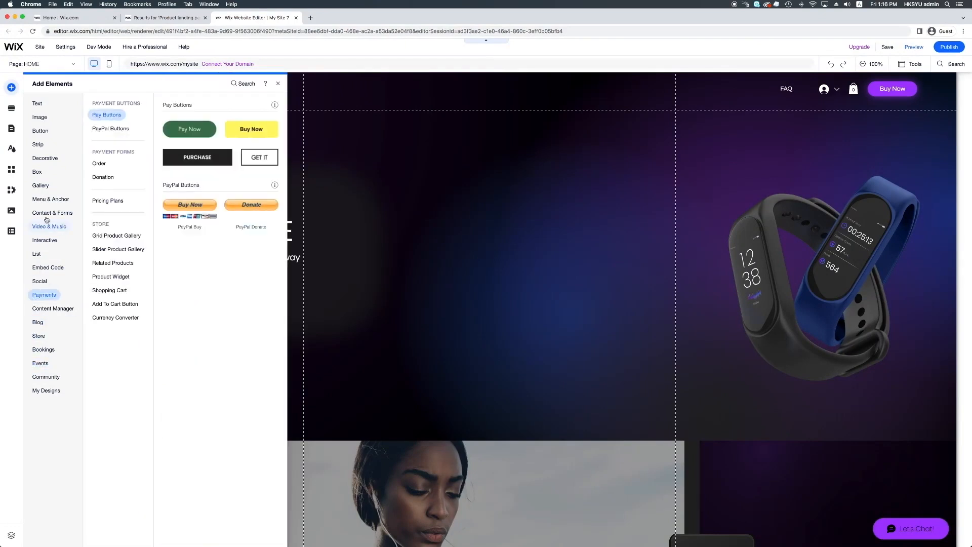
Step: Look over the ready-made section categories, then show the Site Pages and Menu list
{"action": "left_click", "coordinate": [10, 109]}
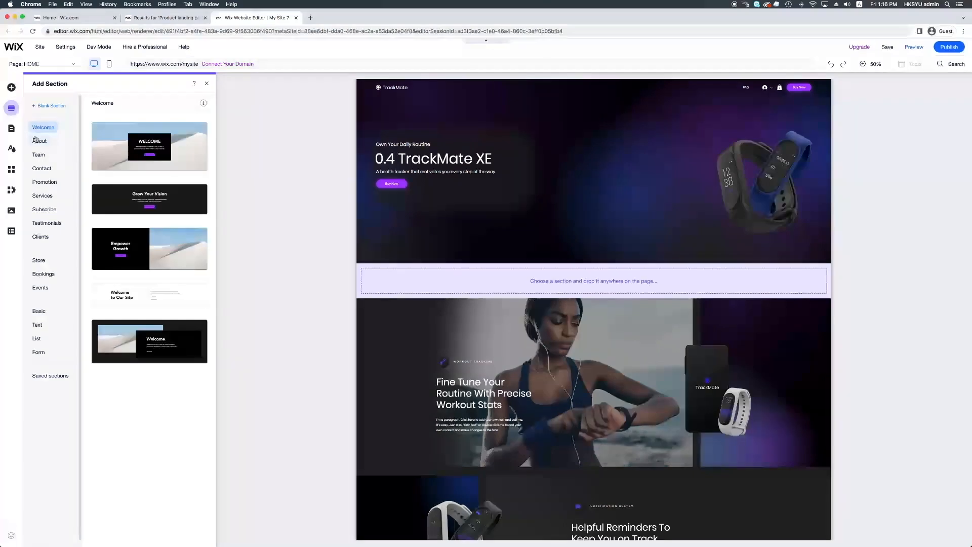
{"action": "mouse_move", "coordinate": [41, 145]}
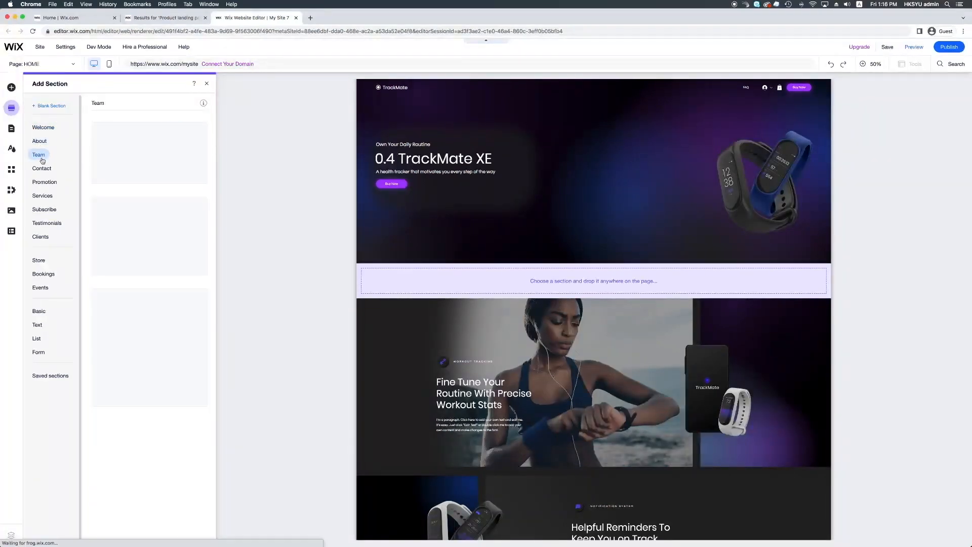
{"action": "mouse_move", "coordinate": [43, 174]}
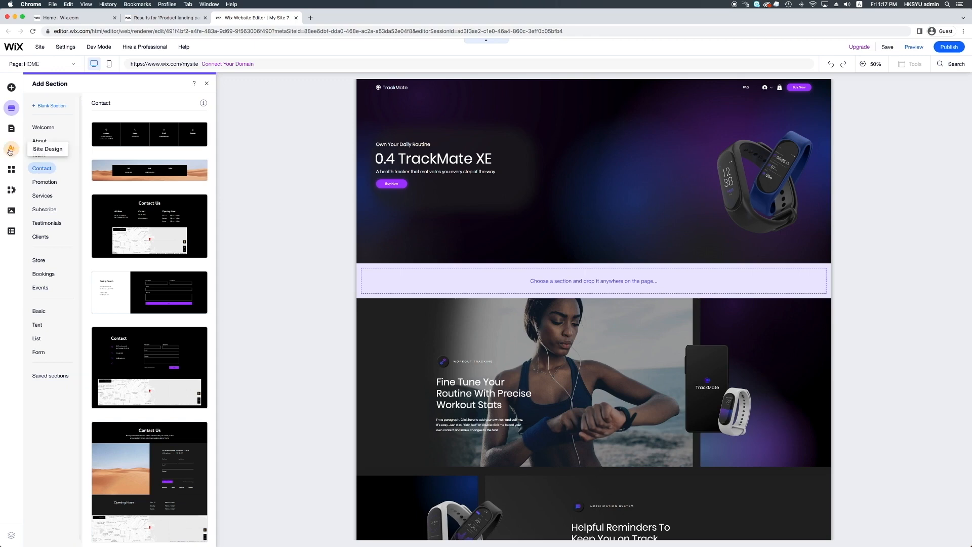
{"action": "left_click", "coordinate": [10, 131]}
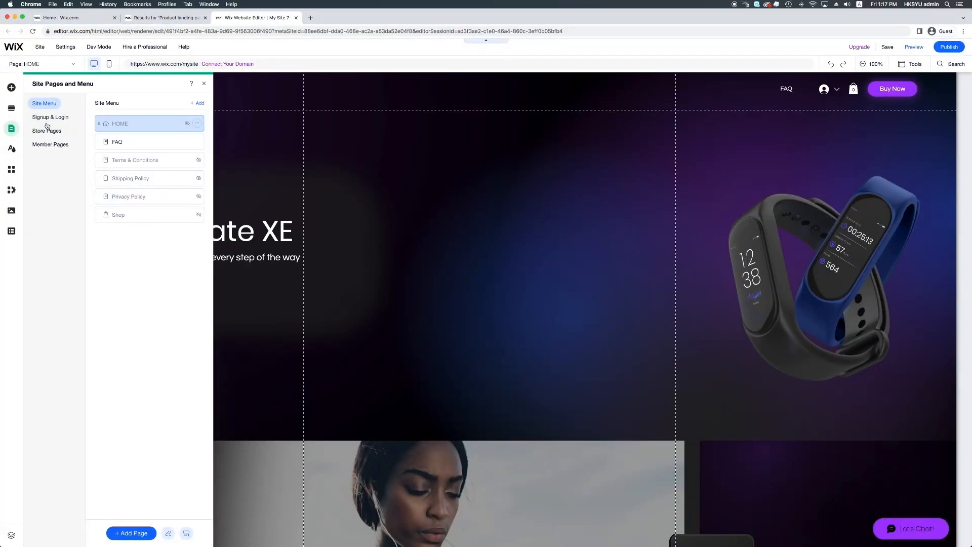
Step: Preview the Energetic, Retro vibrant and Eclectic themes, keep the original theme, and open the App Market
{"action": "left_click", "coordinate": [11, 149]}
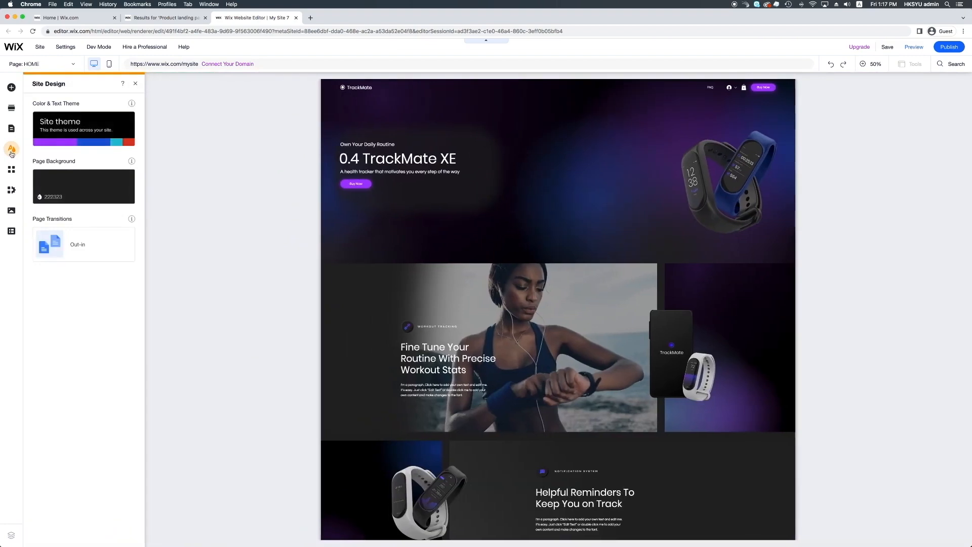
{"action": "mouse_move", "coordinate": [98, 145]}
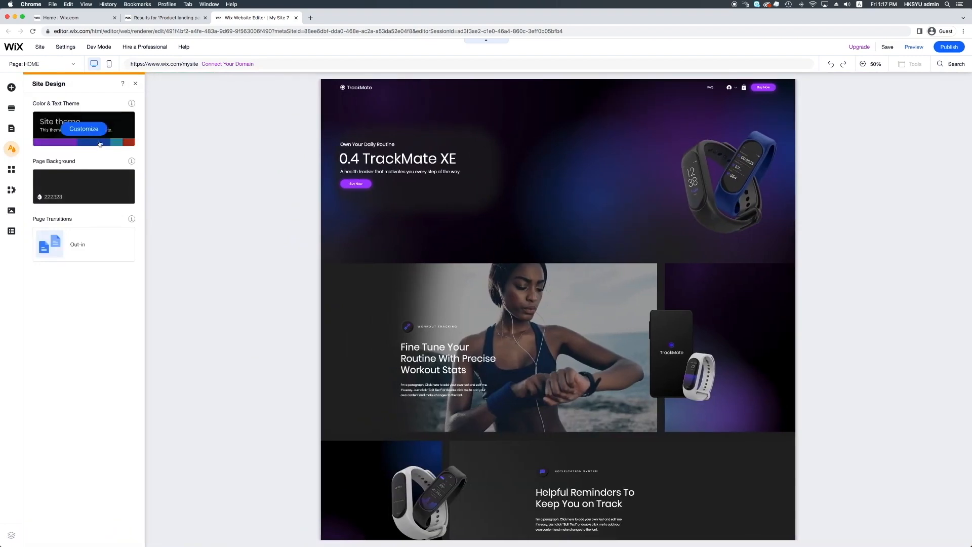
{"action": "left_click", "coordinate": [84, 132]}
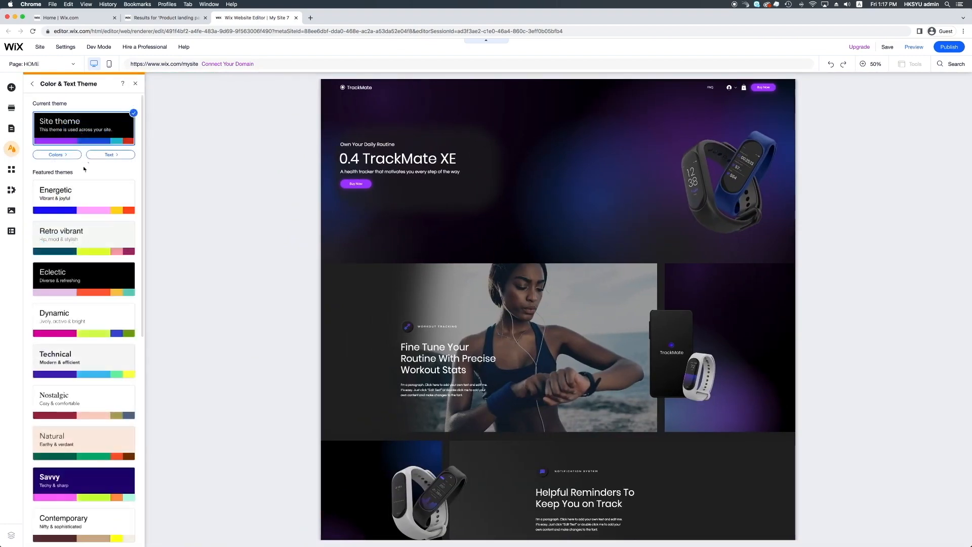
{"action": "left_click", "coordinate": [84, 208]}
{"action": "left_click", "coordinate": [88, 249]}
{"action": "left_click", "coordinate": [93, 282]}
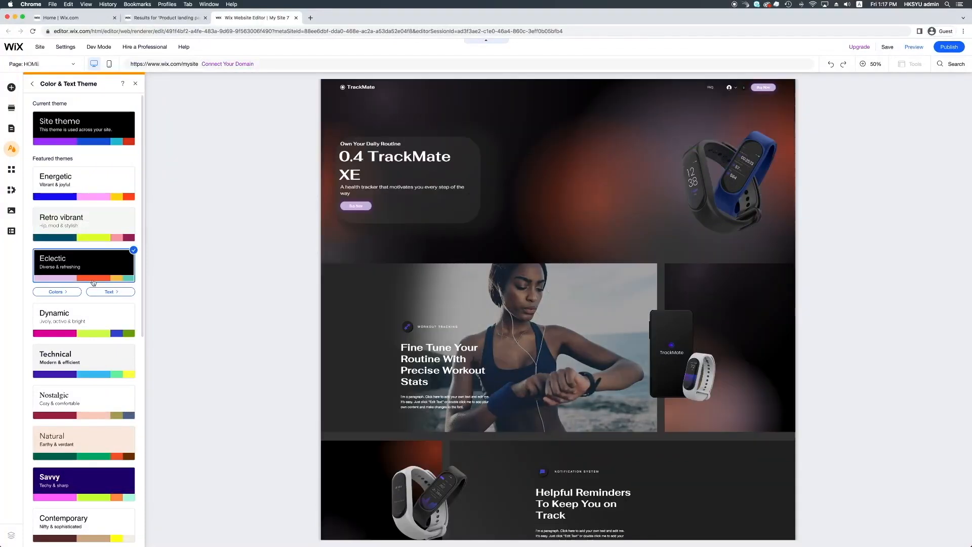
{"action": "left_click", "coordinate": [89, 138]}
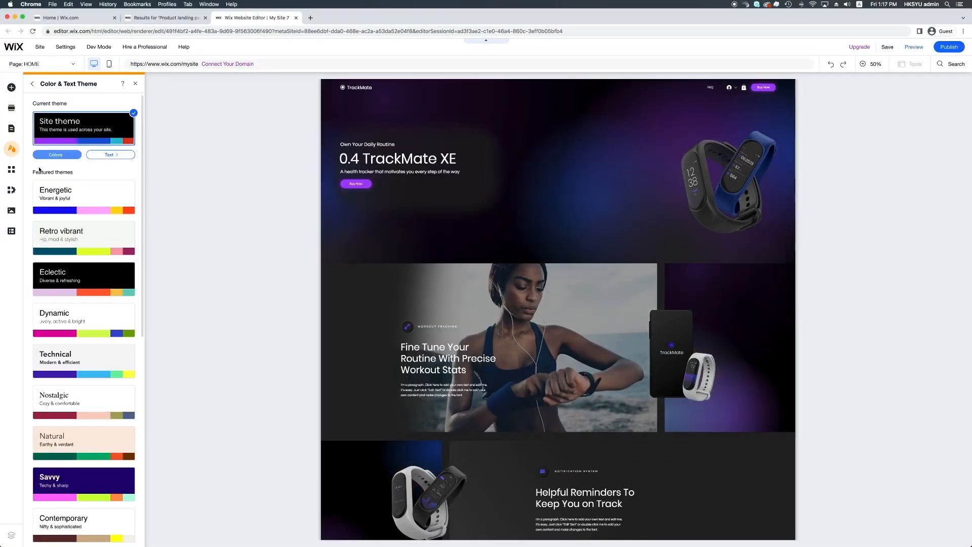
{"action": "left_click", "coordinate": [12, 173]}
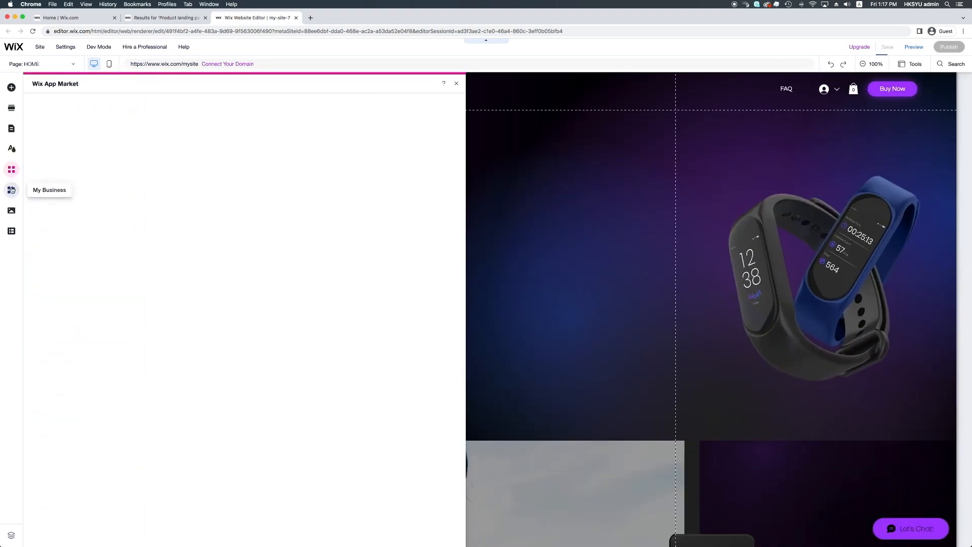
Step: Look at the My Business and Media panels, then close them to reveal the TrackMate hero
{"action": "left_click", "coordinate": [11, 190]}
{"action": "left_click", "coordinate": [12, 211]}
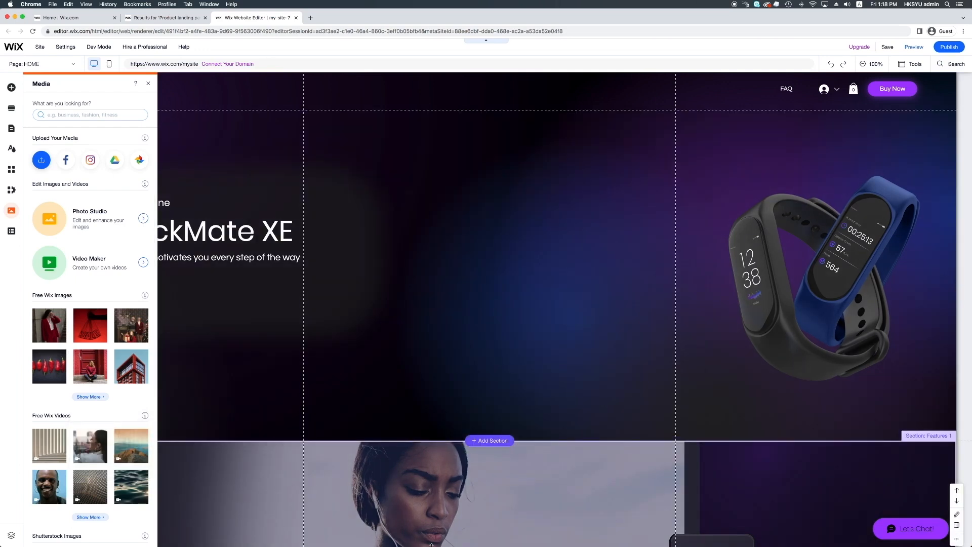
{"action": "mouse_move", "coordinate": [430, 543]}
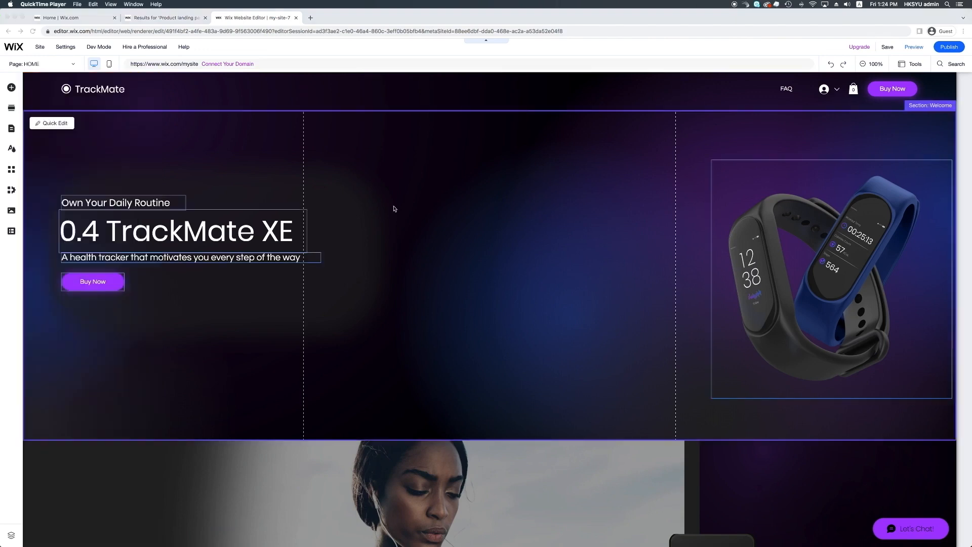
{"action": "left_click", "coordinate": [832, 66]}
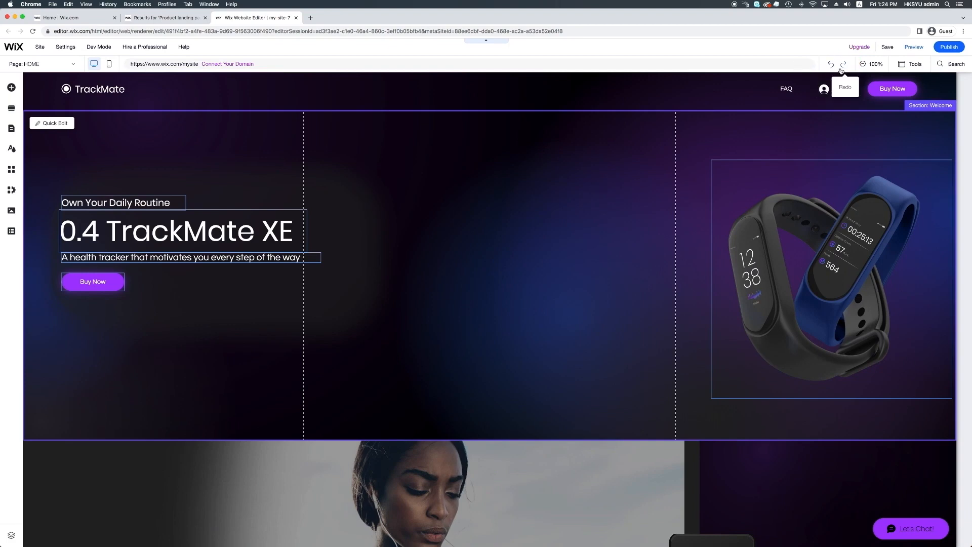
{"action": "left_click", "coordinate": [873, 65]}
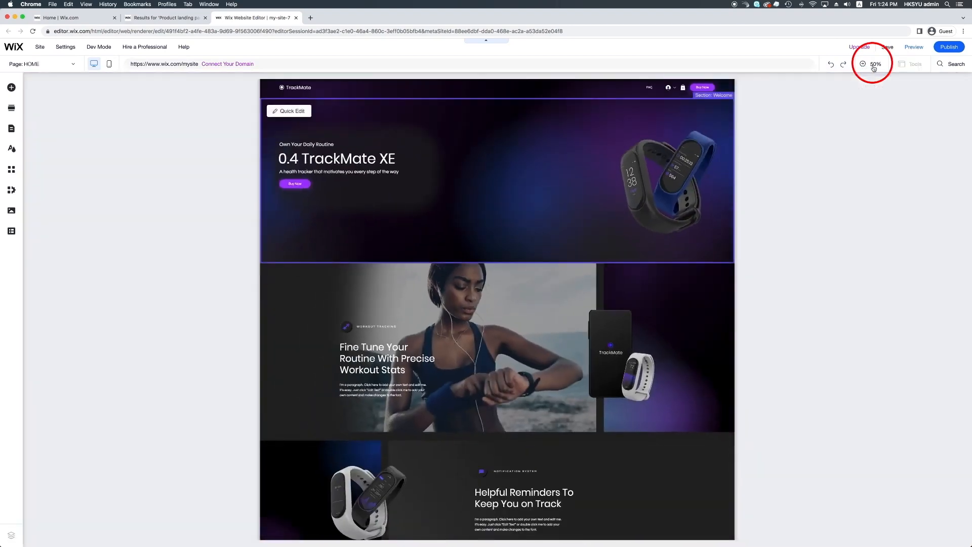
{"action": "left_click", "coordinate": [873, 68]}
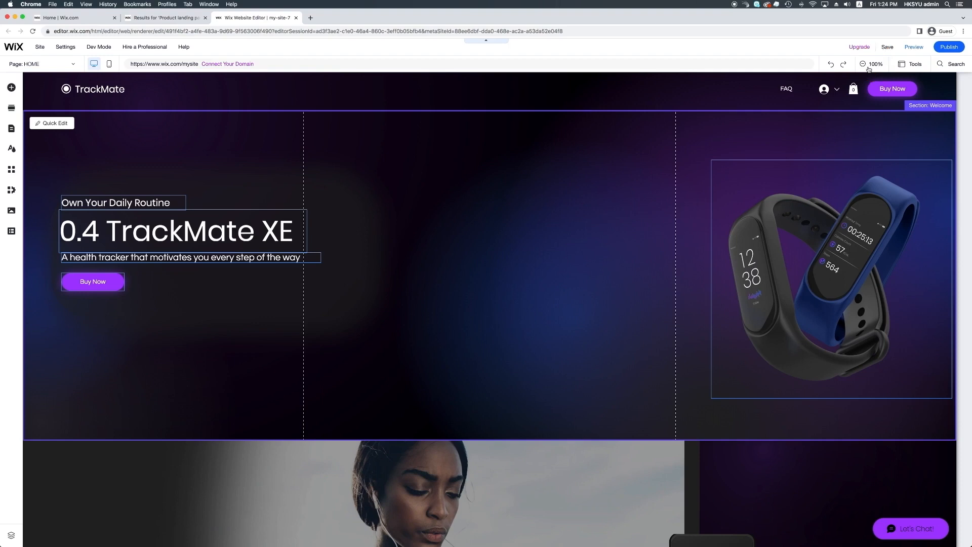
{"action": "left_click", "coordinate": [911, 63]}
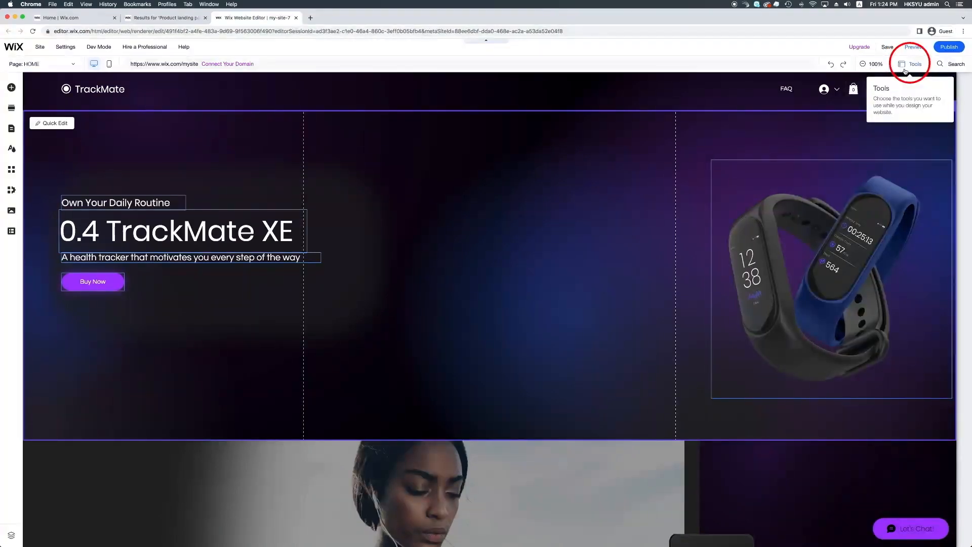
Step: Turn on the floating toolbar, Layers panel and rulers from the Tools menu
{"action": "left_click", "coordinate": [906, 71]}
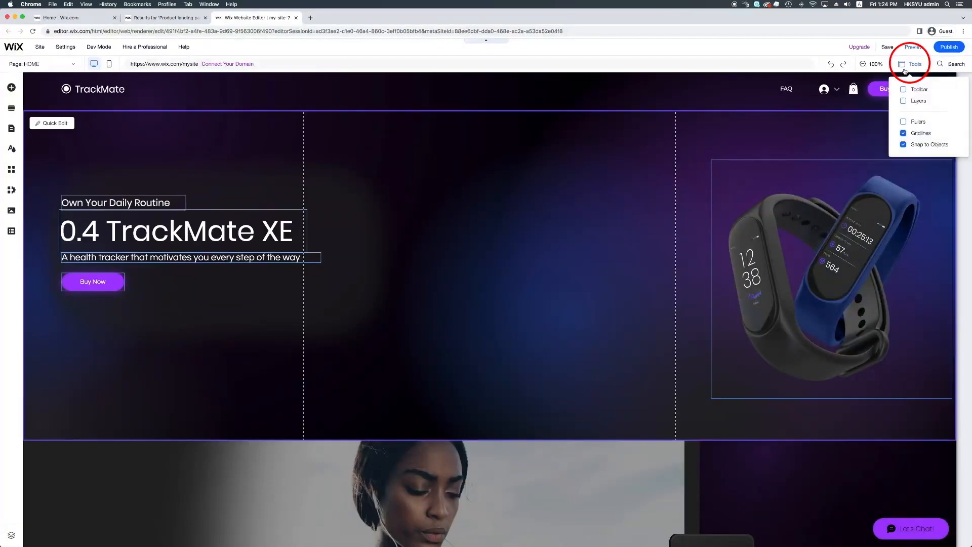
{"action": "left_click", "coordinate": [904, 90]}
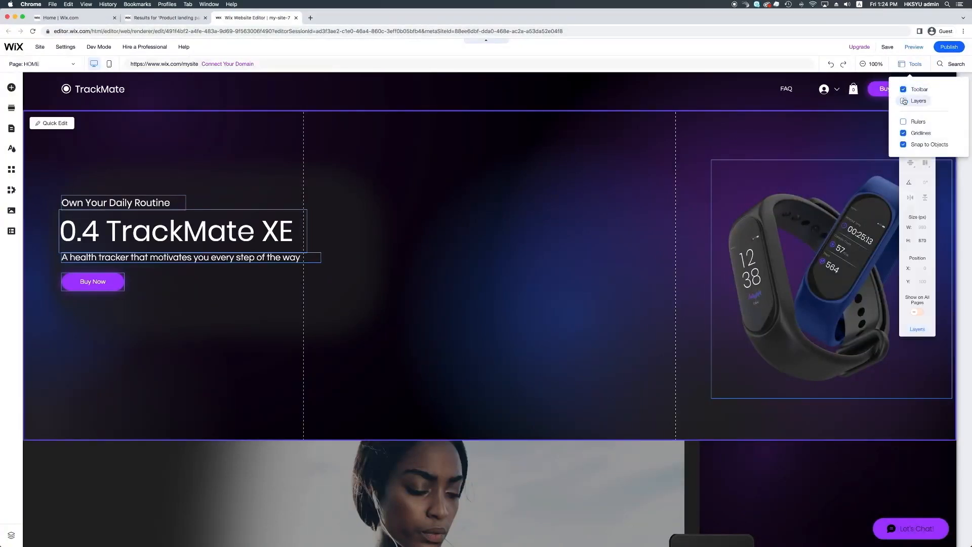
{"action": "left_click", "coordinate": [904, 103]}
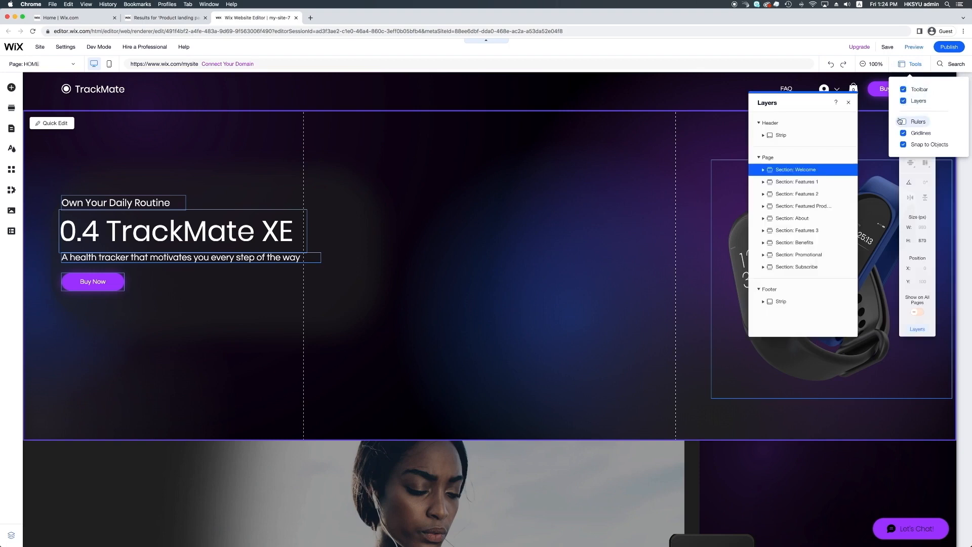
{"action": "left_click", "coordinate": [903, 122]}
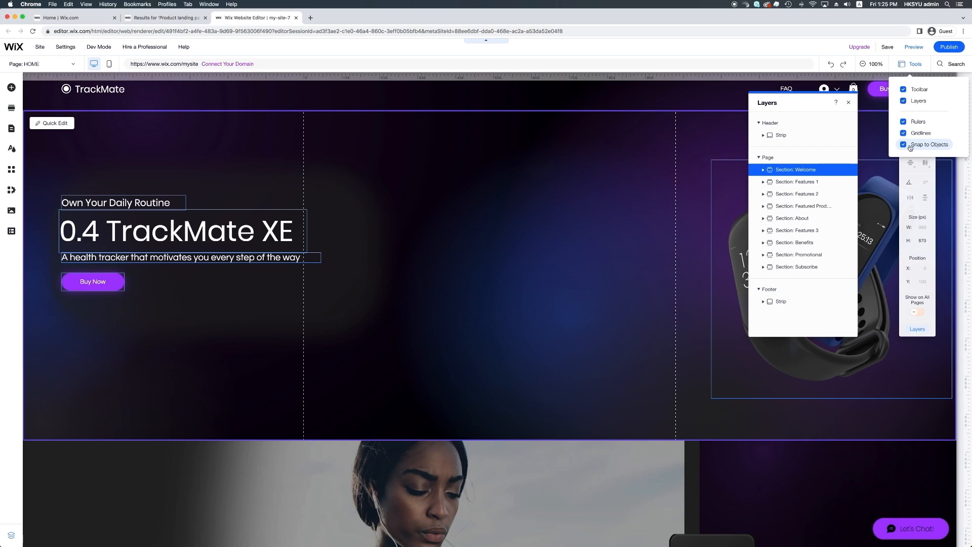
Step: Search the editor for 'box', check Box Slideshows, Multi-State Boxes and Container Boxes, then close everything
{"action": "left_click", "coordinate": [947, 67]}
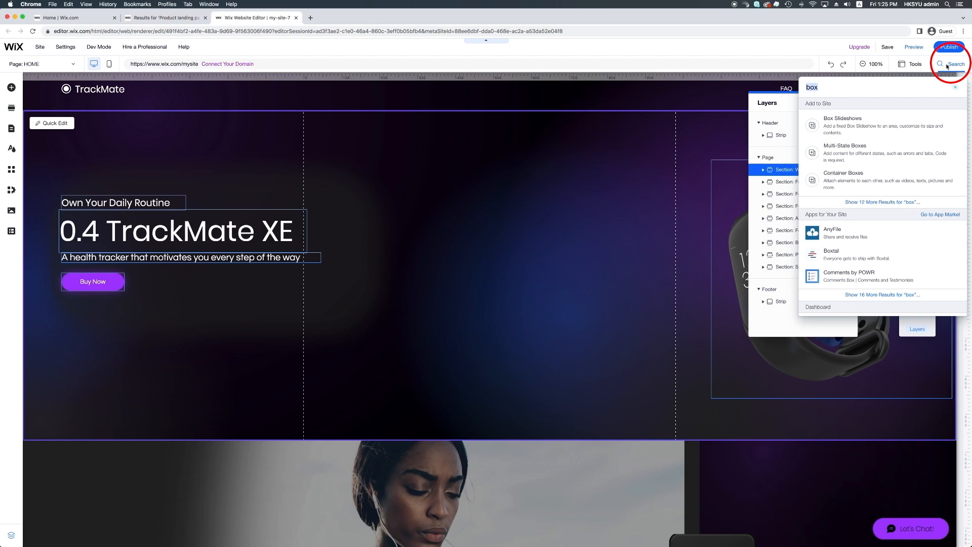
{"action": "key", "text": "BackSpace"}
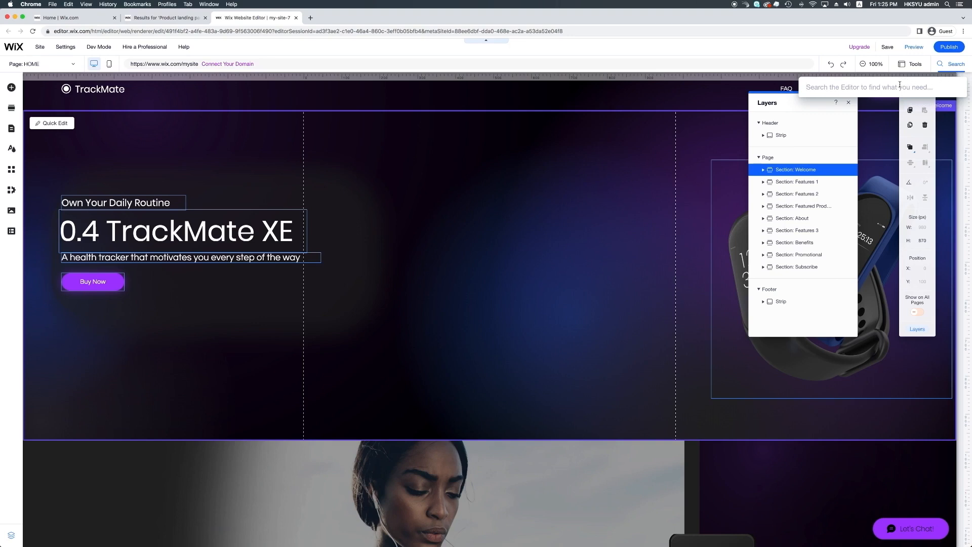
{"action": "type", "text": "box"}
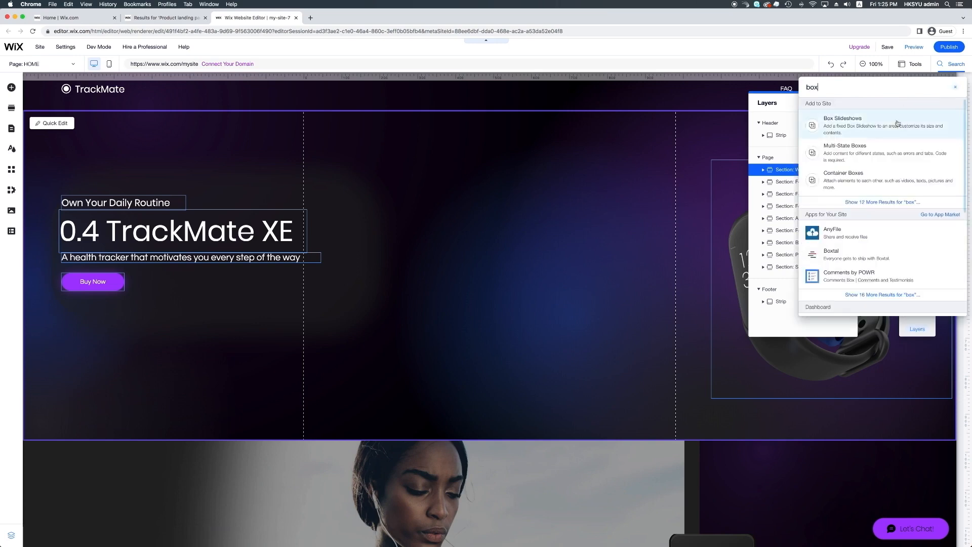
{"action": "left_click", "coordinate": [893, 128]}
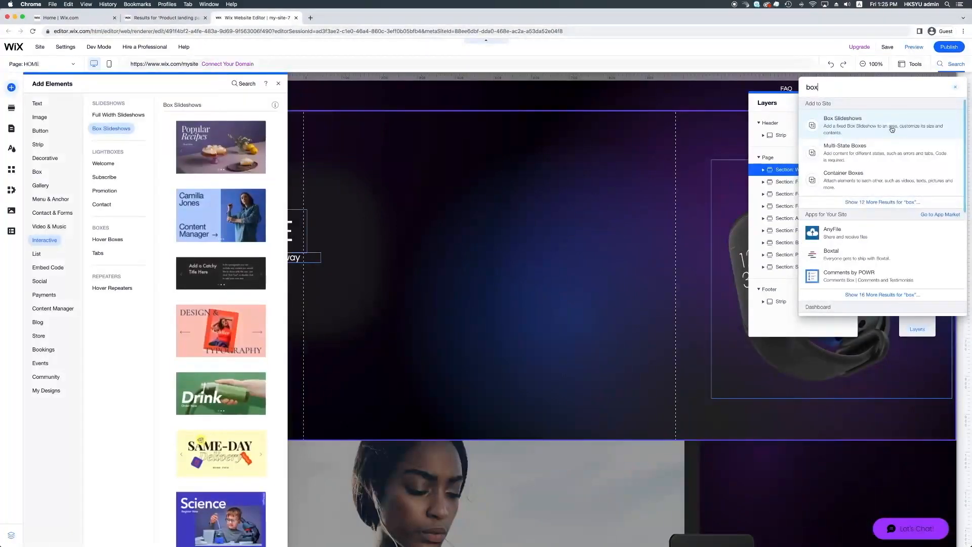
{"action": "left_click", "coordinate": [893, 160]}
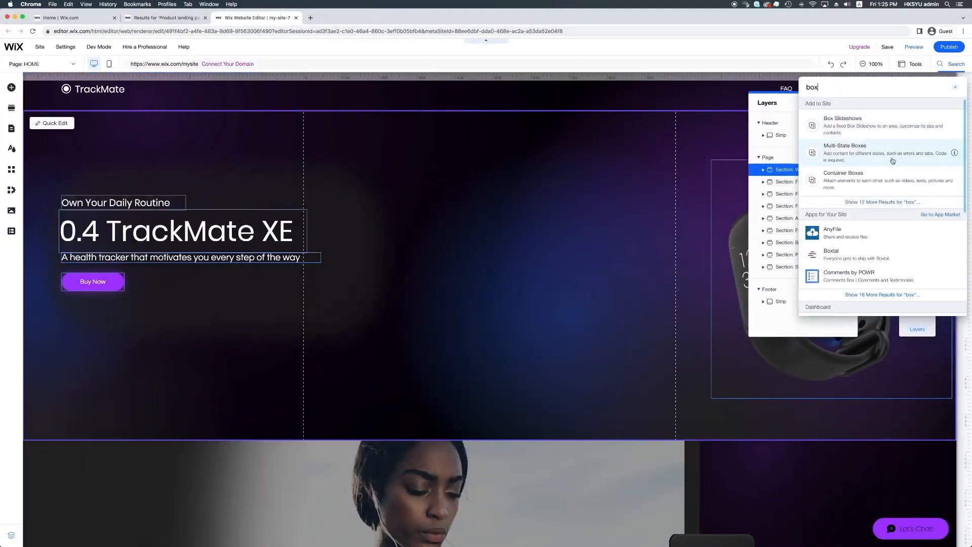
{"action": "left_click", "coordinate": [891, 187]}
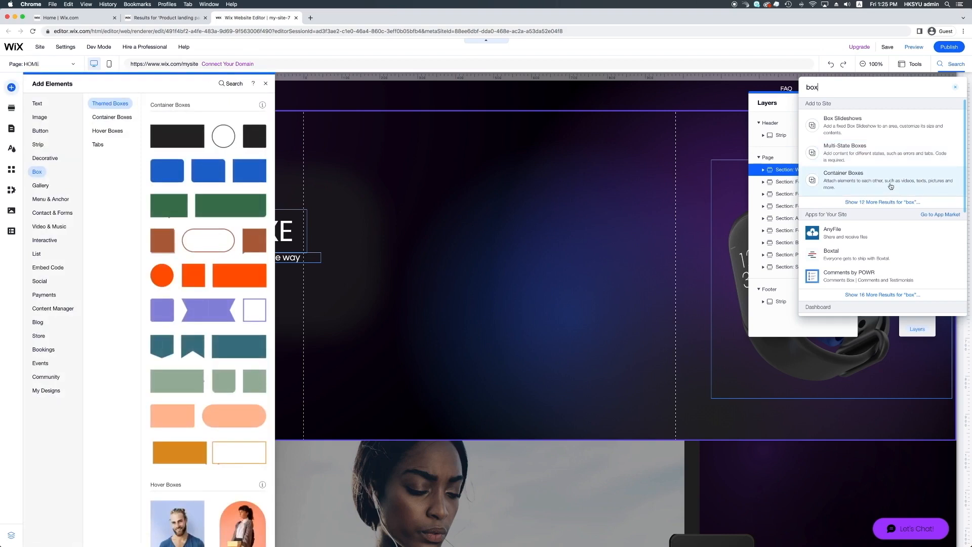
{"action": "left_click", "coordinate": [843, 122]}
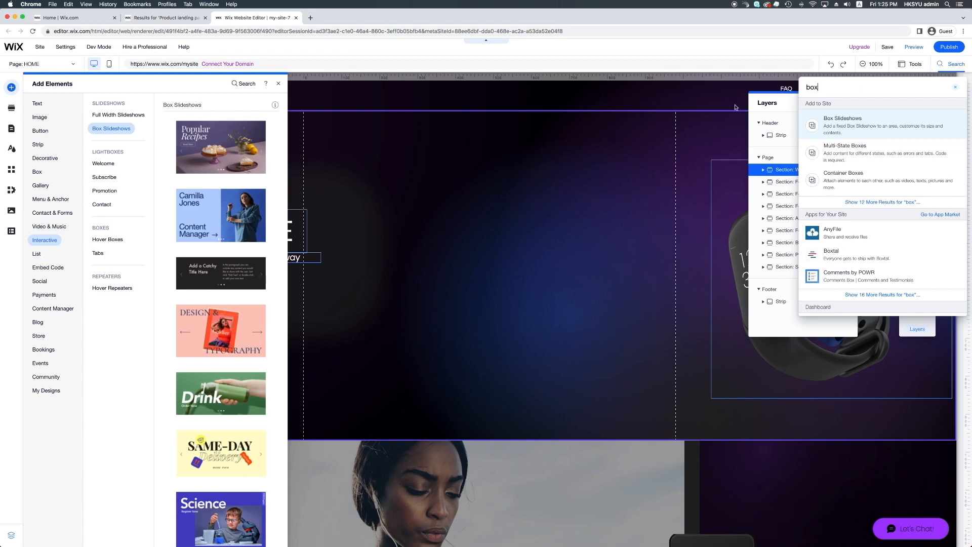
{"action": "left_click", "coordinate": [573, 156]}
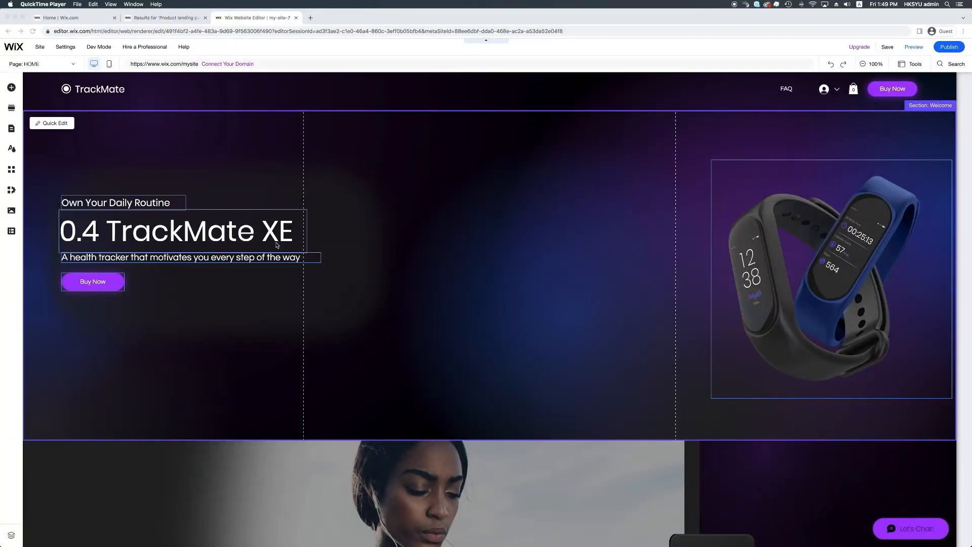
Step: Scroll the canvas back up from the Subscribe section to the TrackMate XE hero at the top
{"action": "scroll", "coordinate": [454, 282], "scroll_direction": "down", "scroll_amount": 3}
{"action": "scroll", "coordinate": [466, 270], "scroll_direction": "down", "scroll_amount": 20}
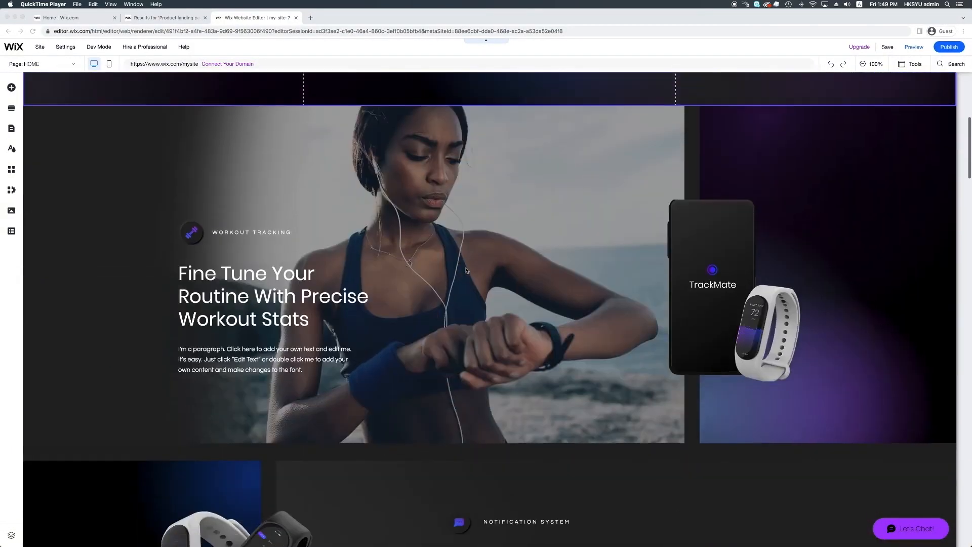
{"action": "scroll", "coordinate": [466, 270], "scroll_direction": "down", "scroll_amount": 20}
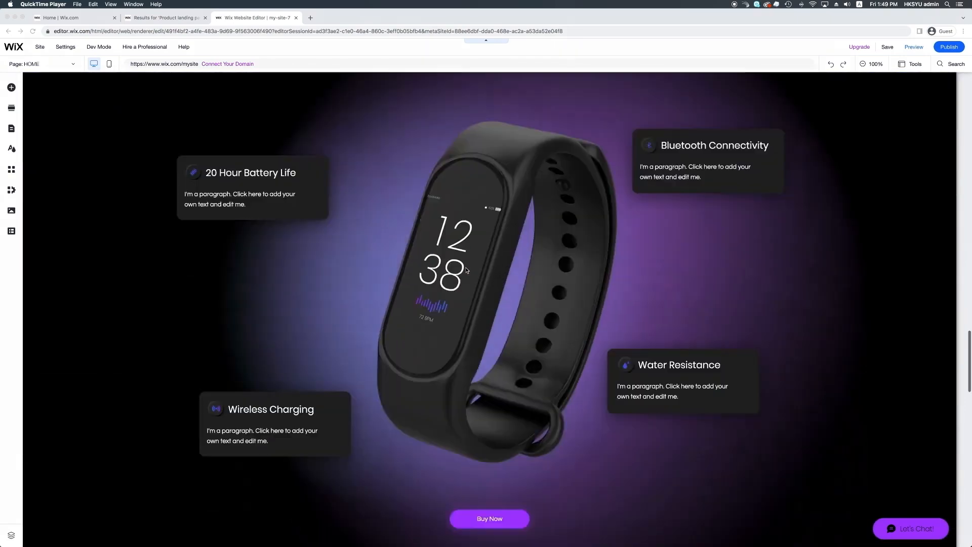
{"action": "scroll", "coordinate": [466, 270], "scroll_direction": "down", "scroll_amount": 3}
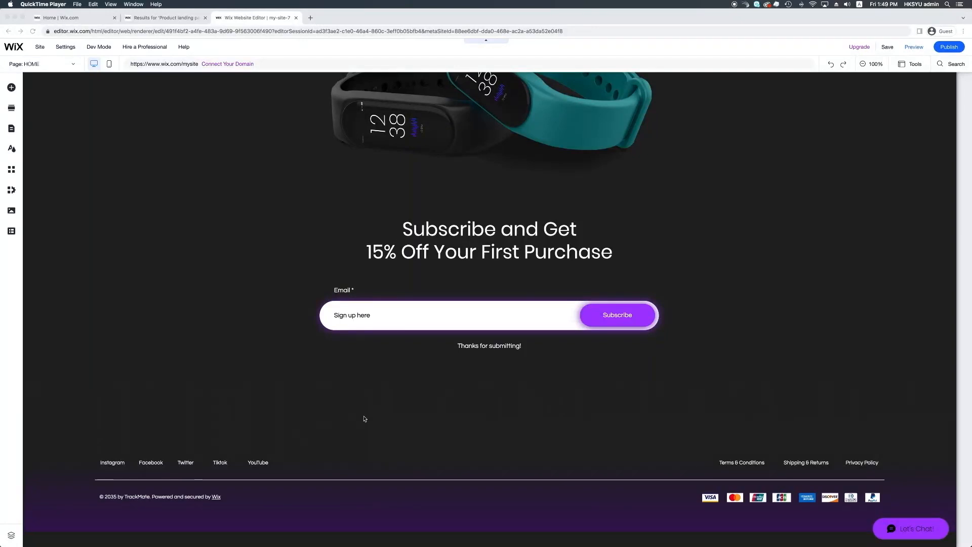
{"action": "scroll", "coordinate": [364, 419], "scroll_direction": "up", "scroll_amount": 20}
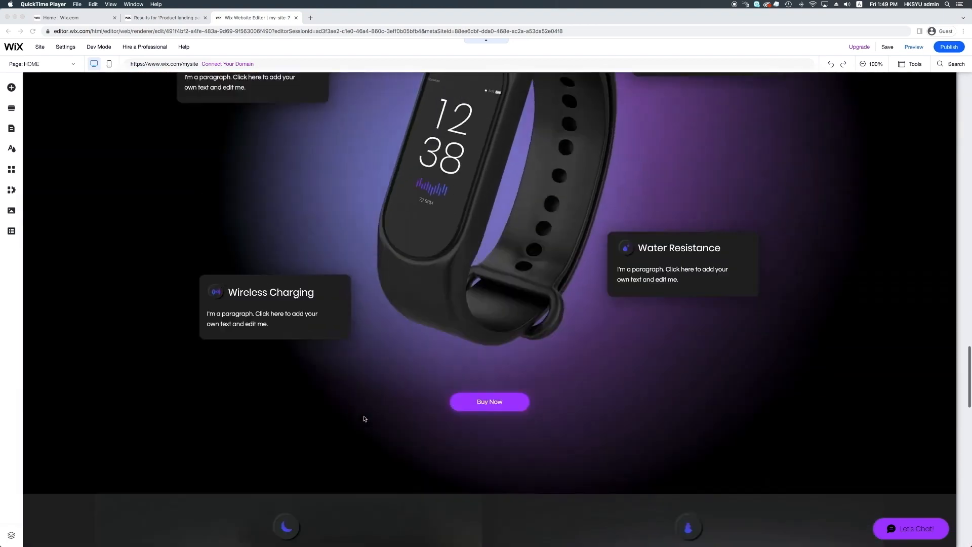
{"action": "scroll", "coordinate": [364, 419], "scroll_direction": "up", "scroll_amount": 20}
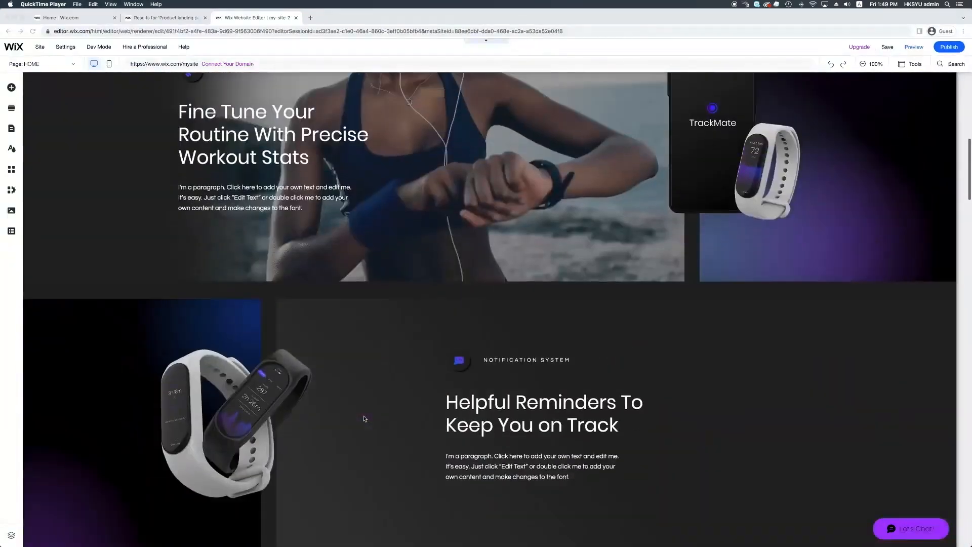
{"action": "scroll", "coordinate": [364, 418], "scroll_direction": "up", "scroll_amount": 10}
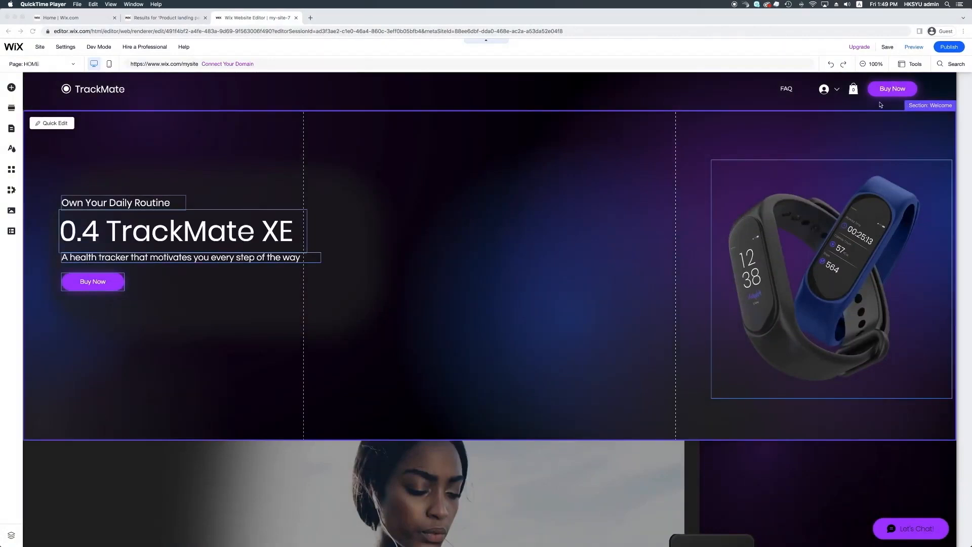
Step: Show the Layers panel from Tools, expand the Header strip into Column 1 and Column 2, and select Header
{"action": "left_click", "coordinate": [911, 66]}
{"action": "left_click", "coordinate": [912, 65]}
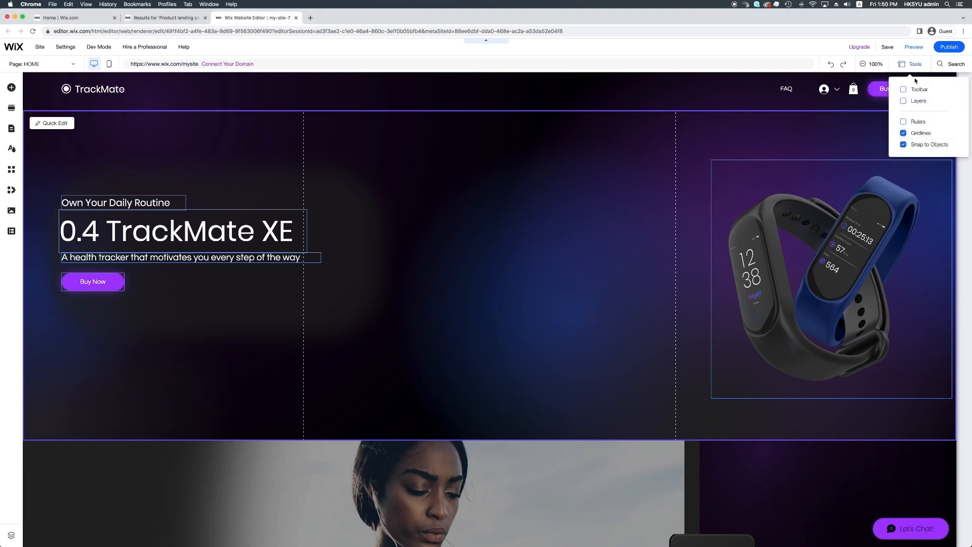
{"action": "left_click", "coordinate": [911, 101]}
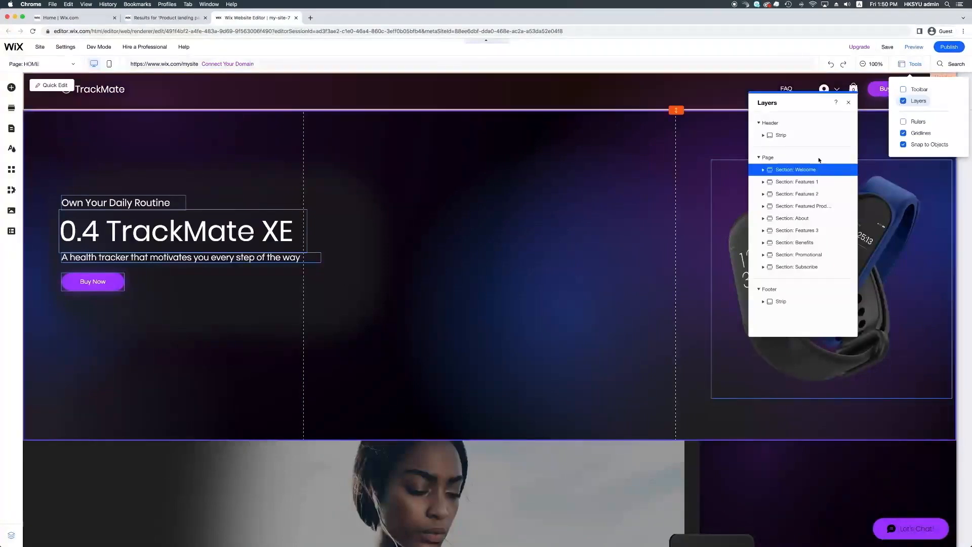
{"action": "left_click", "coordinate": [764, 135]}
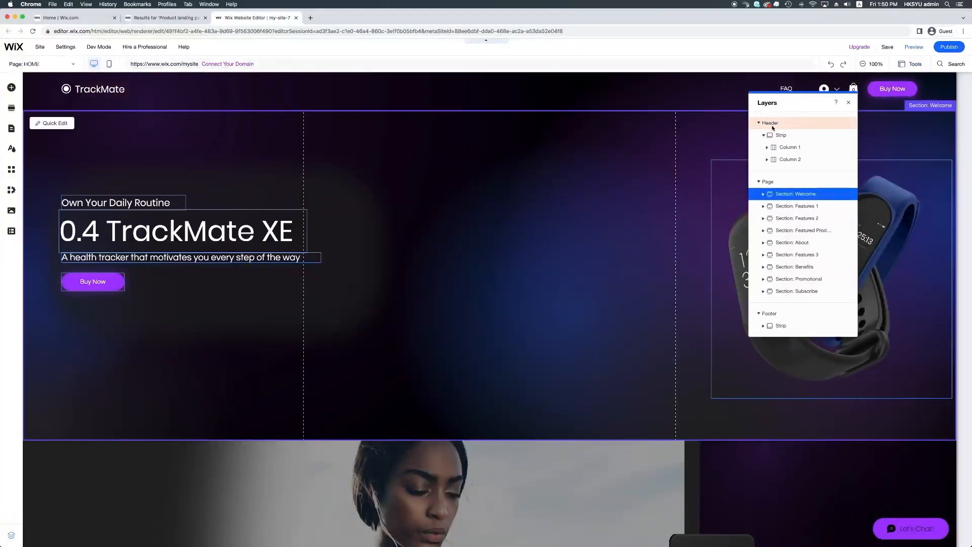
{"action": "left_click", "coordinate": [767, 124]}
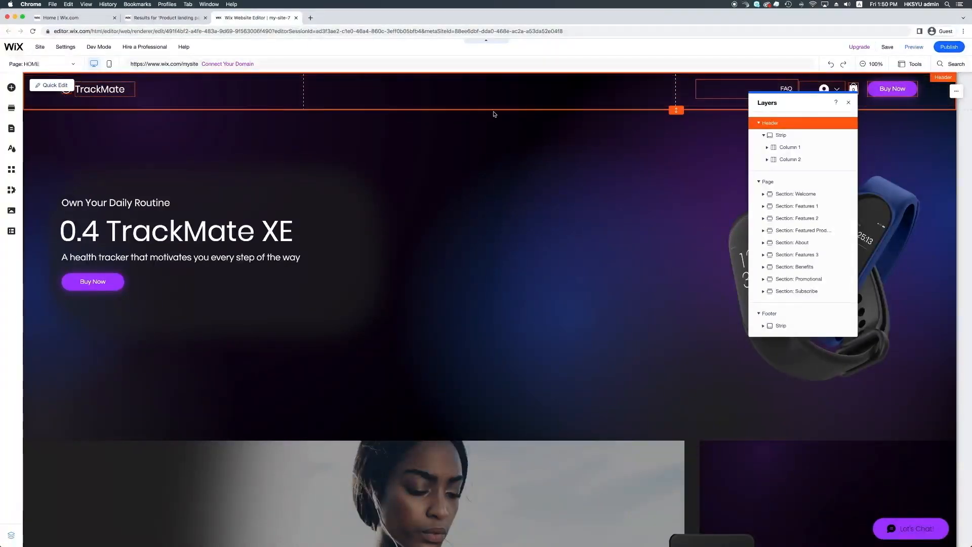
Step: Move the Layers panel lower and expand Section: Welcome and its Strip, revealing an Image and nested Strip
{"action": "left_click_drag", "start_coordinate": [801, 100], "coordinate": [800, 126]}
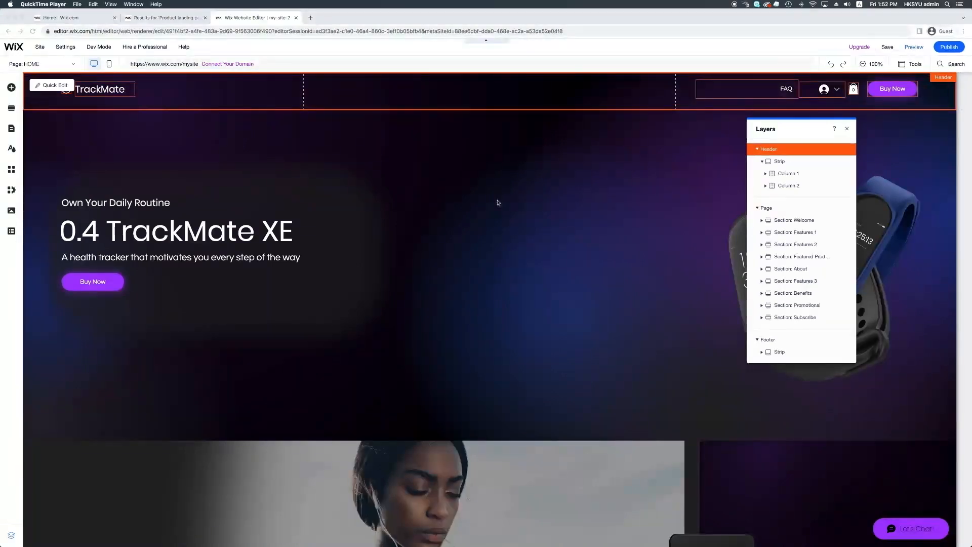
{"action": "scroll", "coordinate": [512, 167], "scroll_direction": "down", "scroll_amount": 2}
{"action": "scroll", "coordinate": [527, 145], "scroll_direction": "down", "scroll_amount": 5}
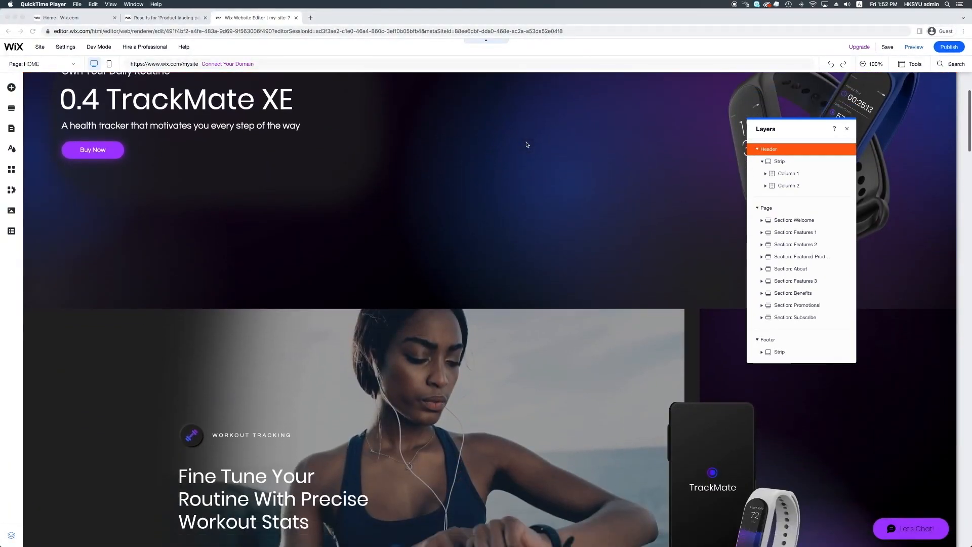
{"action": "scroll", "coordinate": [527, 144], "scroll_direction": "down", "scroll_amount": 4}
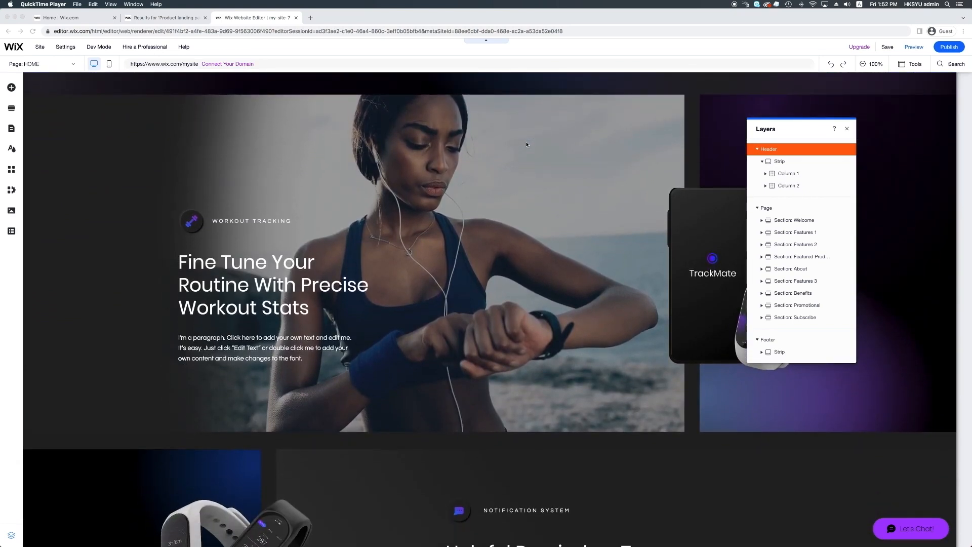
{"action": "left_click", "coordinate": [765, 222]}
{"action": "left_click", "coordinate": [762, 221]}
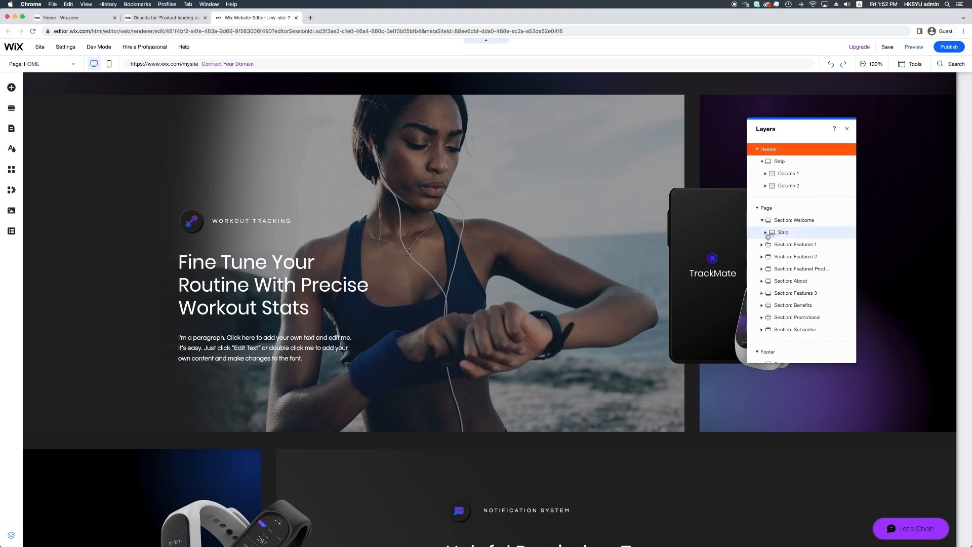
{"action": "left_click", "coordinate": [767, 232]}
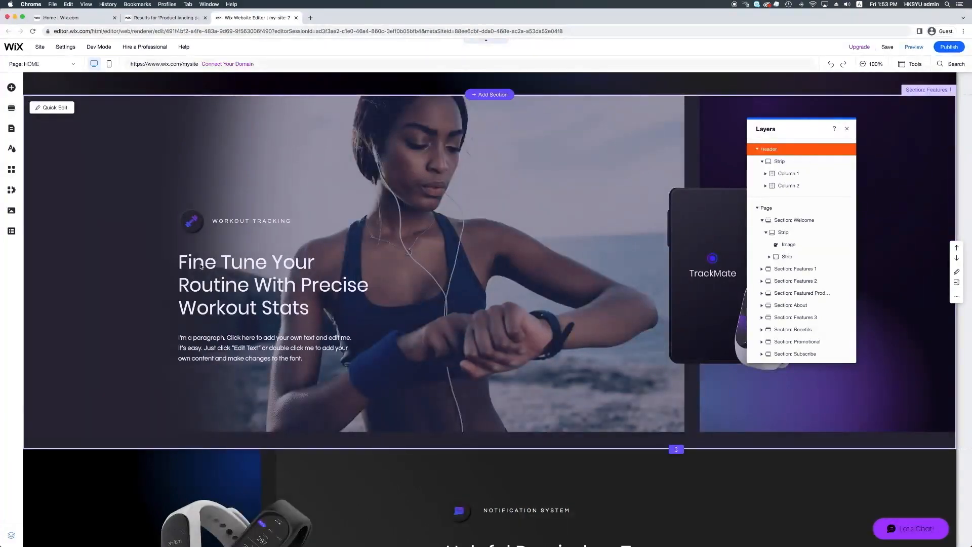
{"action": "left_click", "coordinate": [220, 264]}
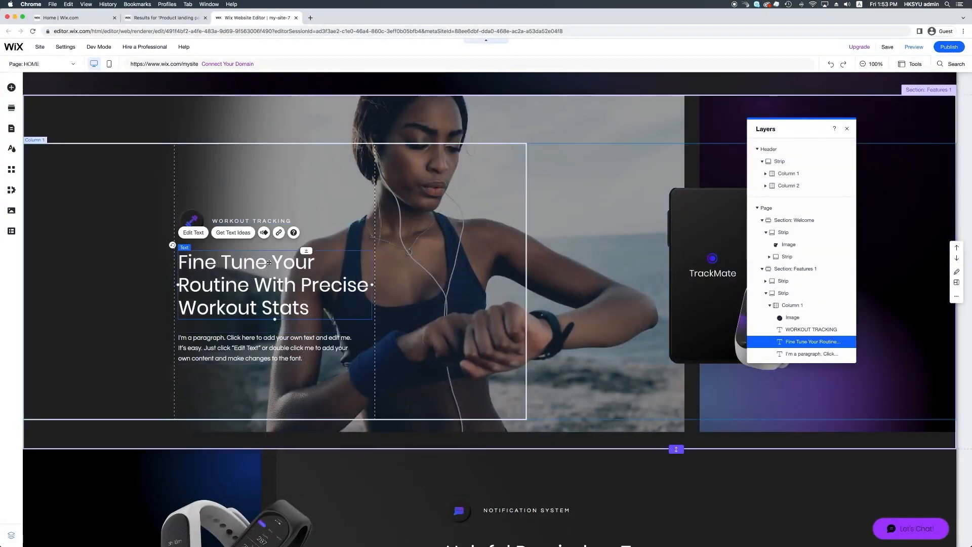
{"action": "double_click", "coordinate": [269, 263]}
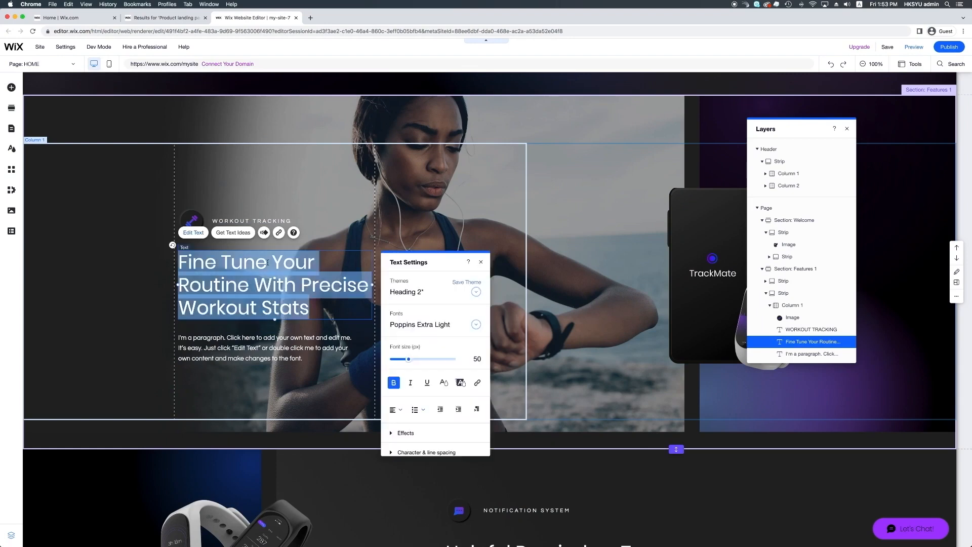
{"action": "left_click", "coordinate": [268, 263]}
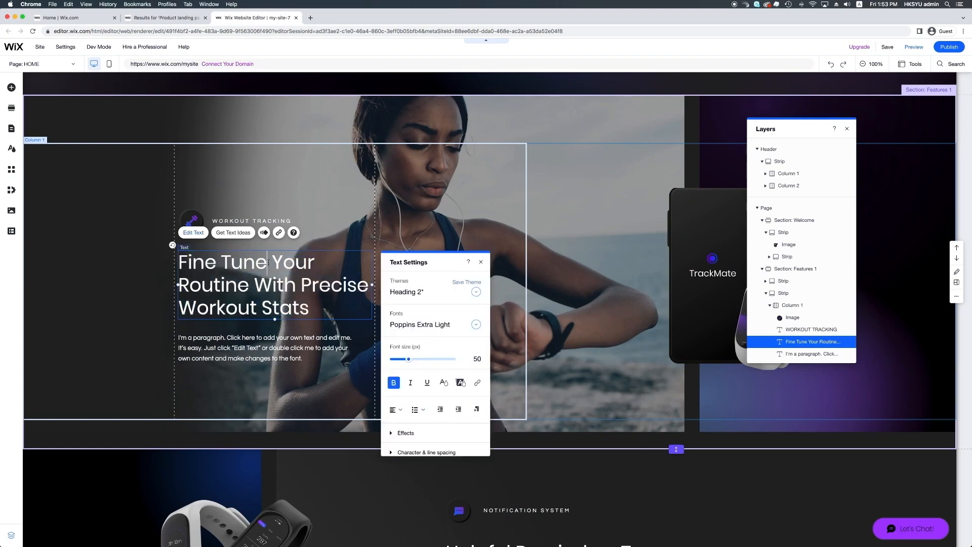
{"action": "key", "text": "alt+shift+Left"}
{"action": "key", "text": "alt+shift+Left"}
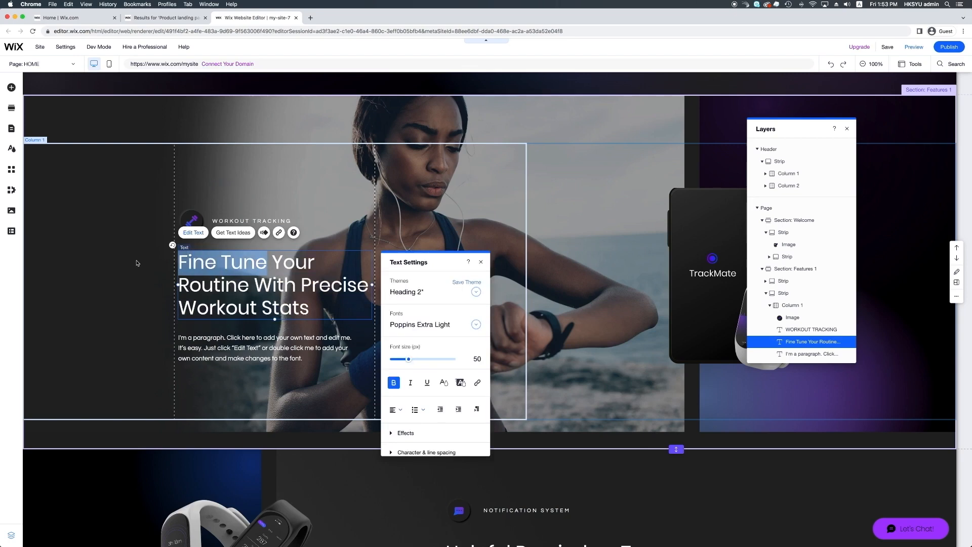
{"action": "key", "text": "BackSpace"}
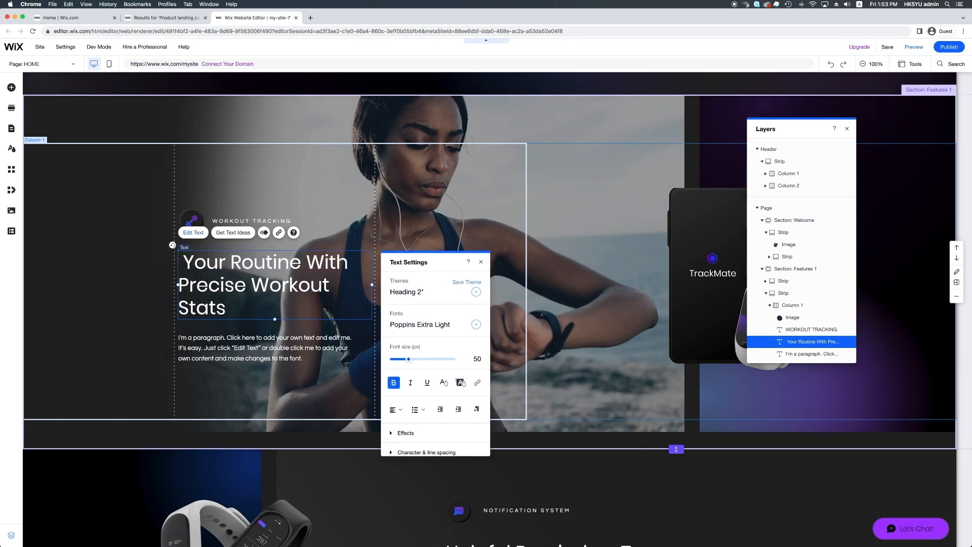
{"action": "left_click", "coordinate": [211, 372]}
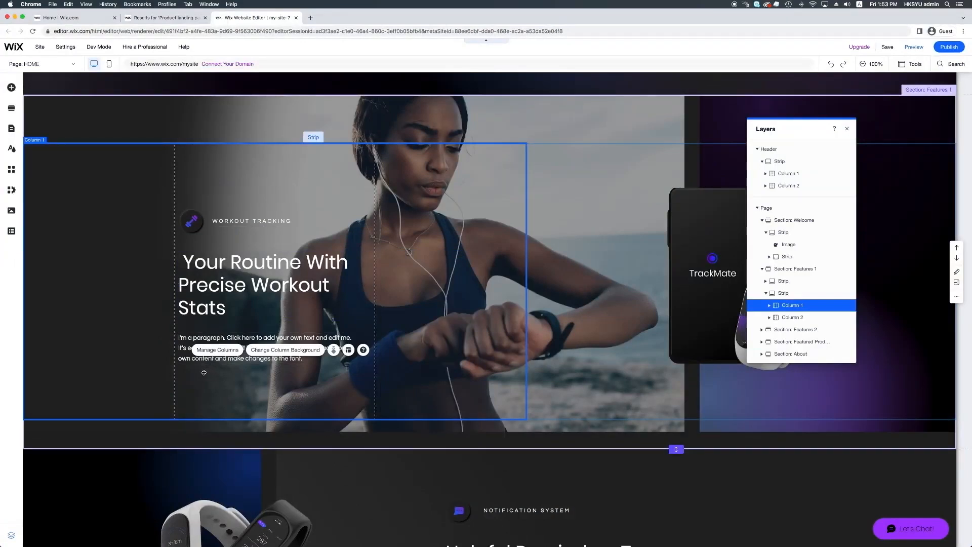
{"action": "double_click", "coordinate": [223, 265]}
{"action": "key", "text": "Left"}
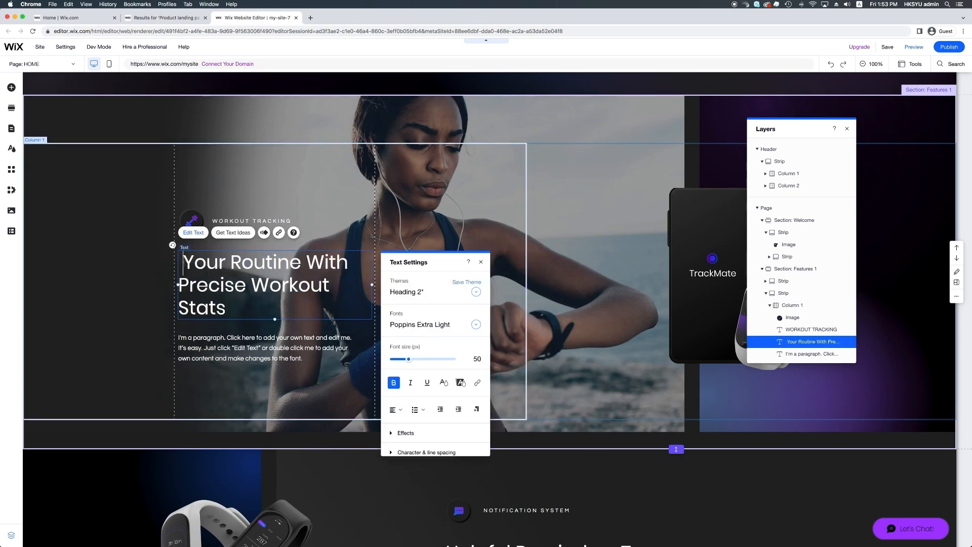
{"action": "type", "text": "Fine Tune"}
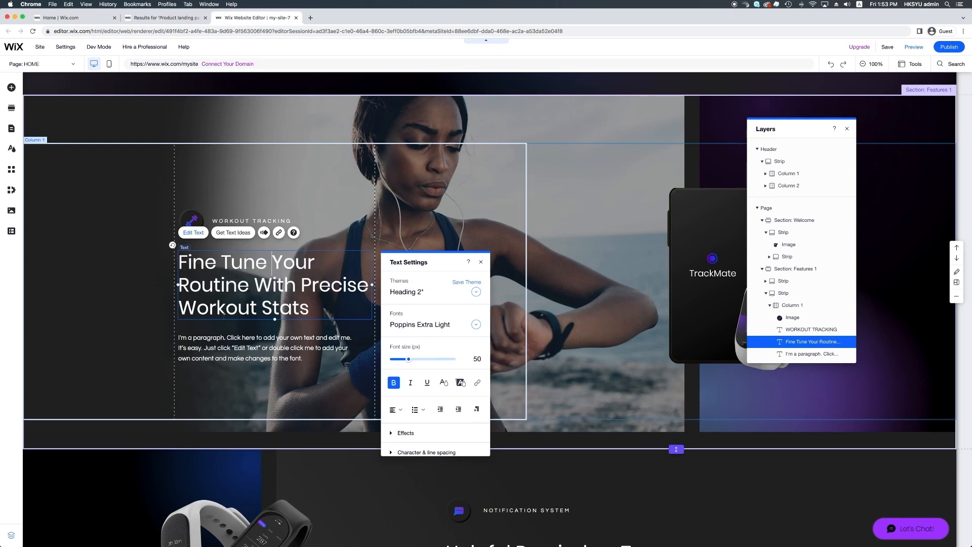
{"action": "left_click", "coordinate": [270, 454]}
Step: Scroll to the bottom of the TrackMate page and select the Footer
{"action": "scroll", "coordinate": [270, 458], "scroll_direction": "down", "scroll_amount": 1}
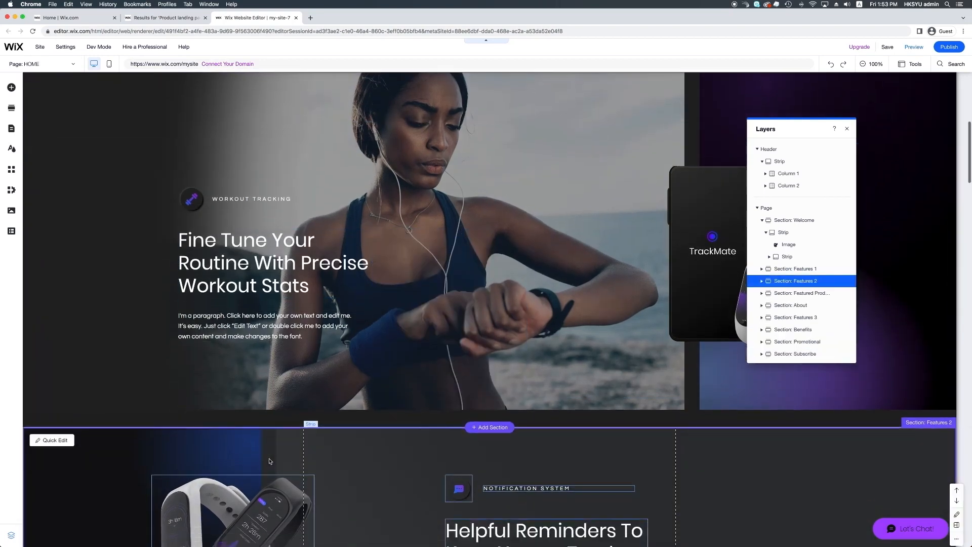
{"action": "scroll", "coordinate": [270, 461], "scroll_direction": "down", "scroll_amount": 3}
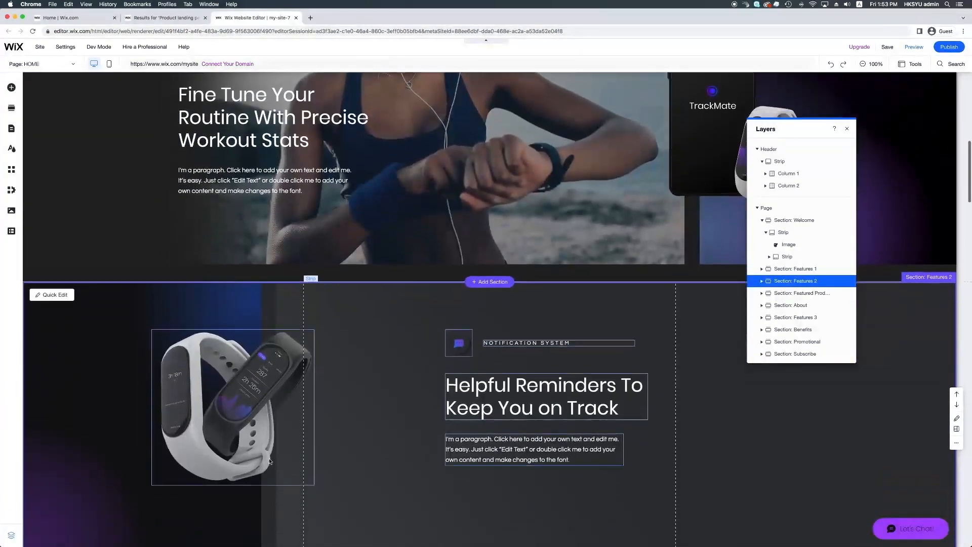
{"action": "scroll", "coordinate": [269, 461], "scroll_direction": "down", "scroll_amount": 5}
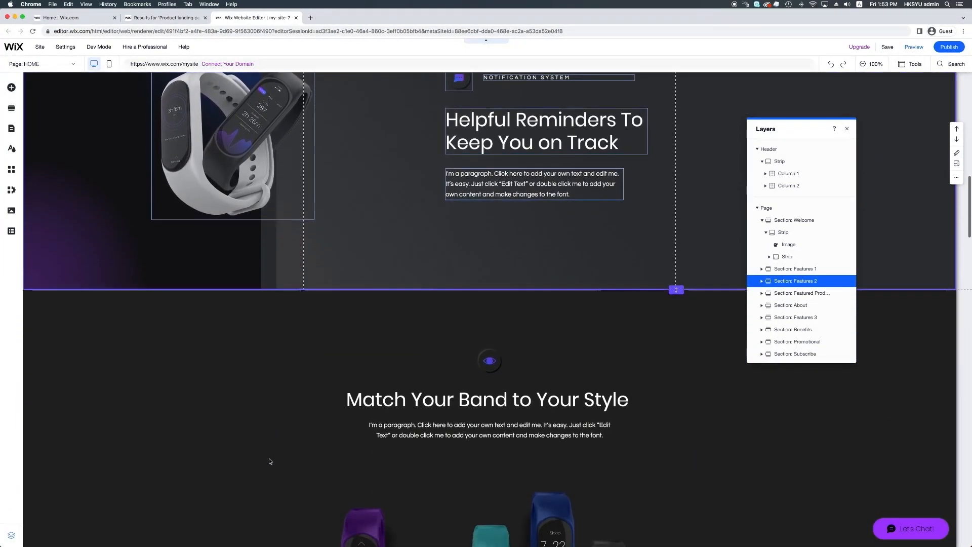
{"action": "scroll", "coordinate": [270, 461], "scroll_direction": "down", "scroll_amount": 4}
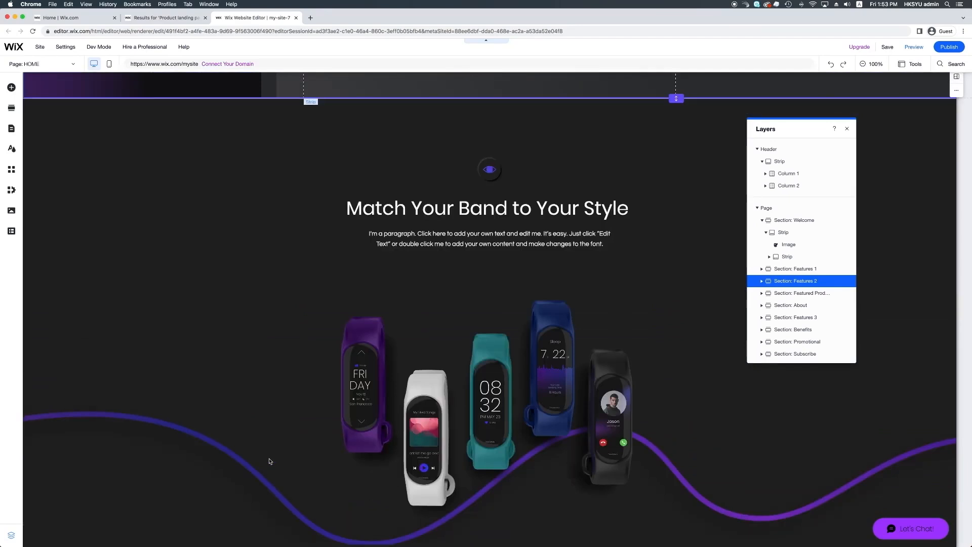
{"action": "scroll", "coordinate": [270, 460], "scroll_direction": "down", "scroll_amount": 4}
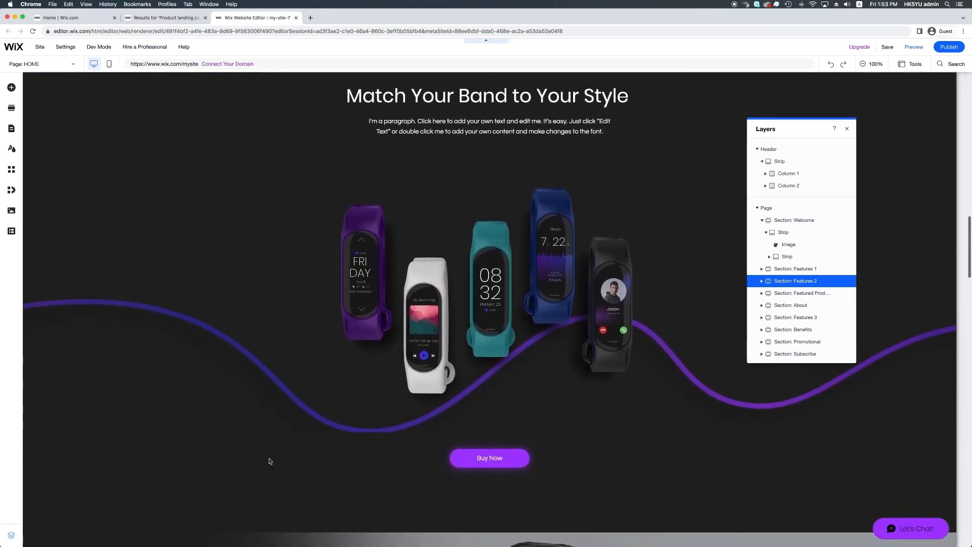
{"action": "scroll", "coordinate": [270, 460], "scroll_direction": "down", "scroll_amount": 7}
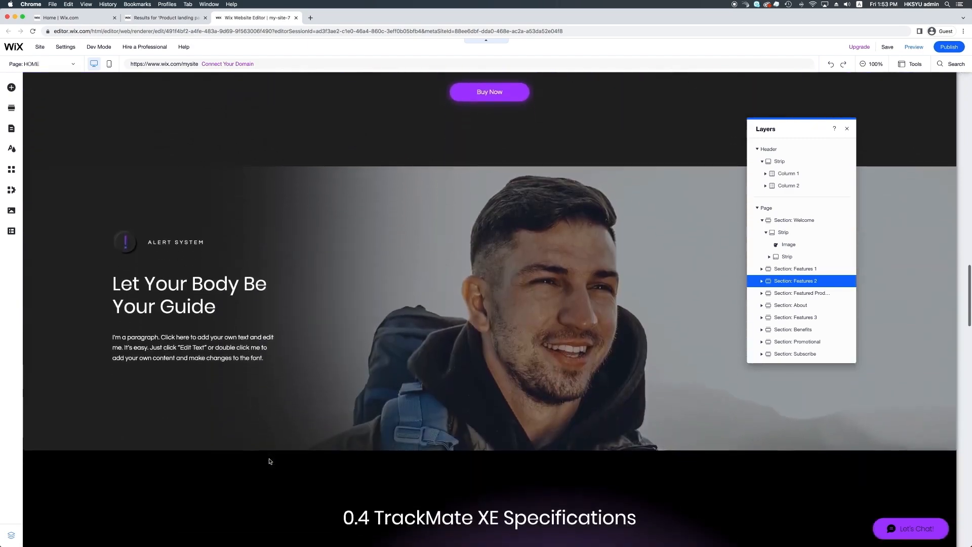
{"action": "scroll", "coordinate": [269, 461], "scroll_direction": "down", "scroll_amount": 9}
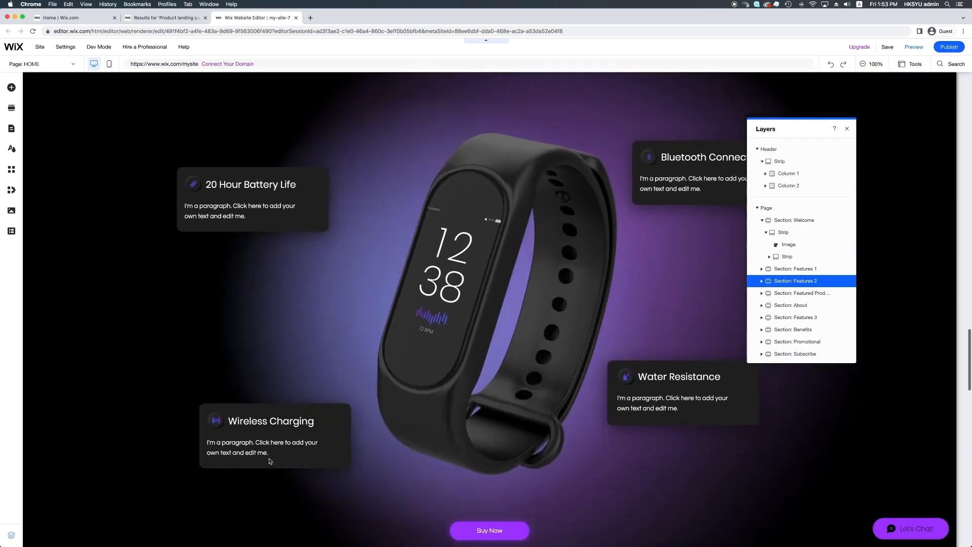
{"action": "scroll", "coordinate": [269, 461], "scroll_direction": "down", "scroll_amount": 11}
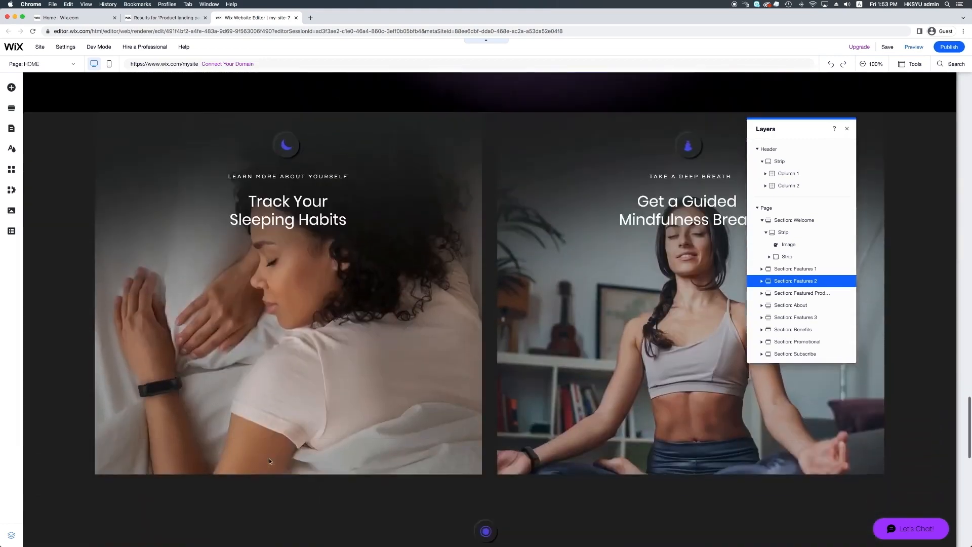
{"action": "scroll", "coordinate": [270, 460], "scroll_direction": "down", "scroll_amount": 11}
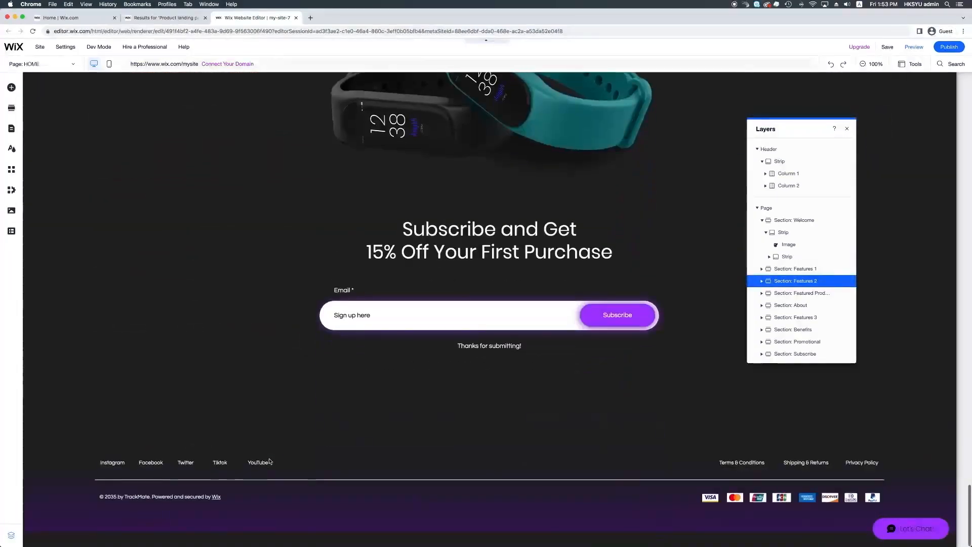
{"action": "scroll", "coordinate": [775, 309], "scroll_direction": "down", "scroll_amount": 1}
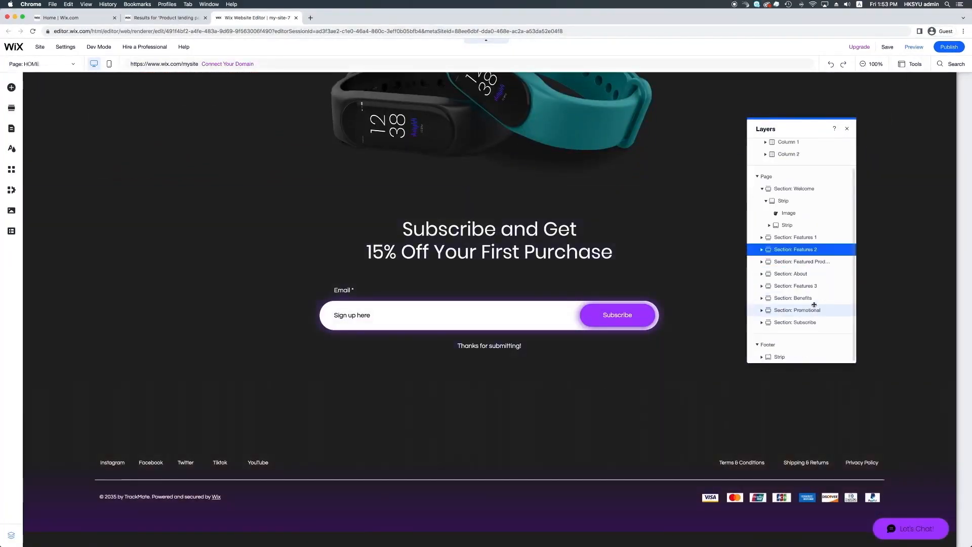
{"action": "left_click", "coordinate": [770, 345]}
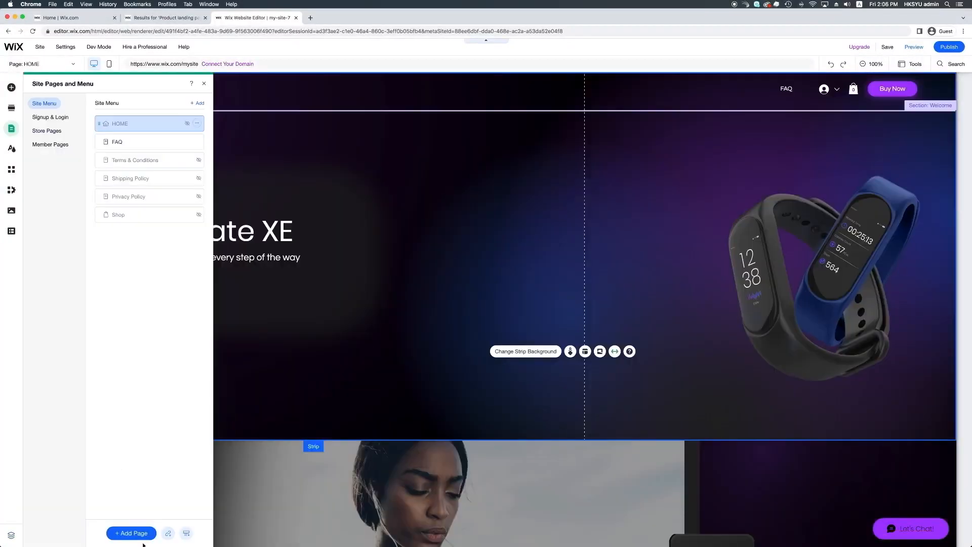
Step: Add a blank page named 'Layout' and return to its canvas
{"action": "left_click", "coordinate": [135, 533]}
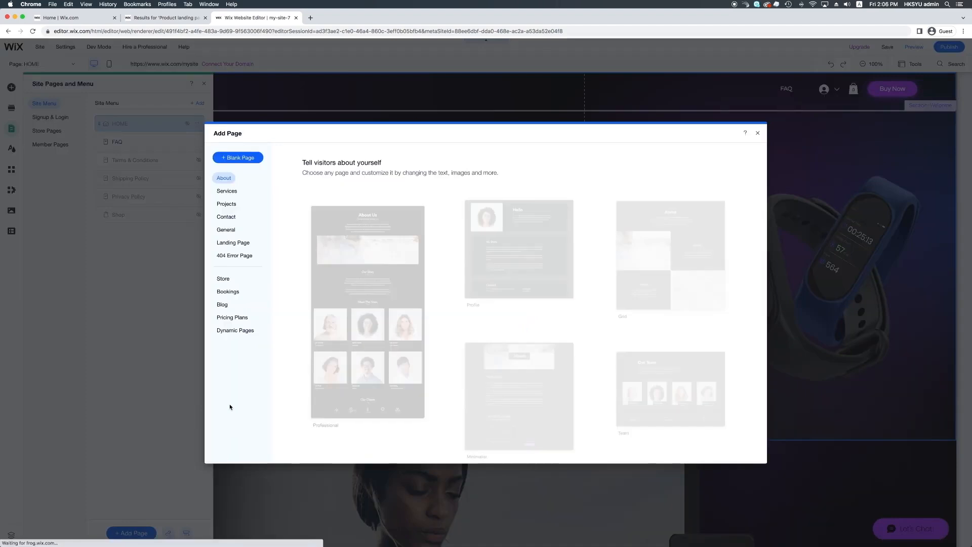
{"action": "left_click", "coordinate": [238, 158]}
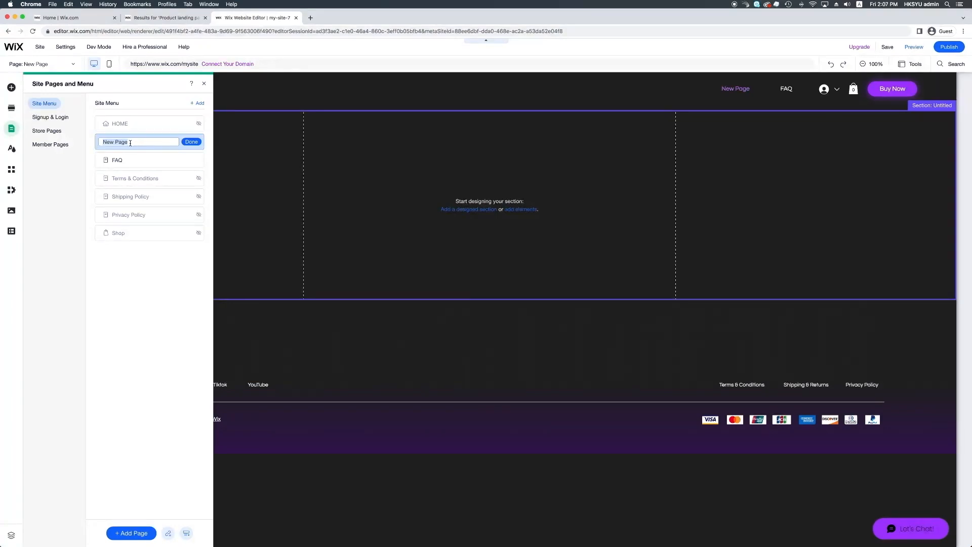
{"action": "type", "text": "Layout"}
{"action": "left_click", "coordinate": [191, 142]}
{"action": "left_click", "coordinate": [814, 225]}
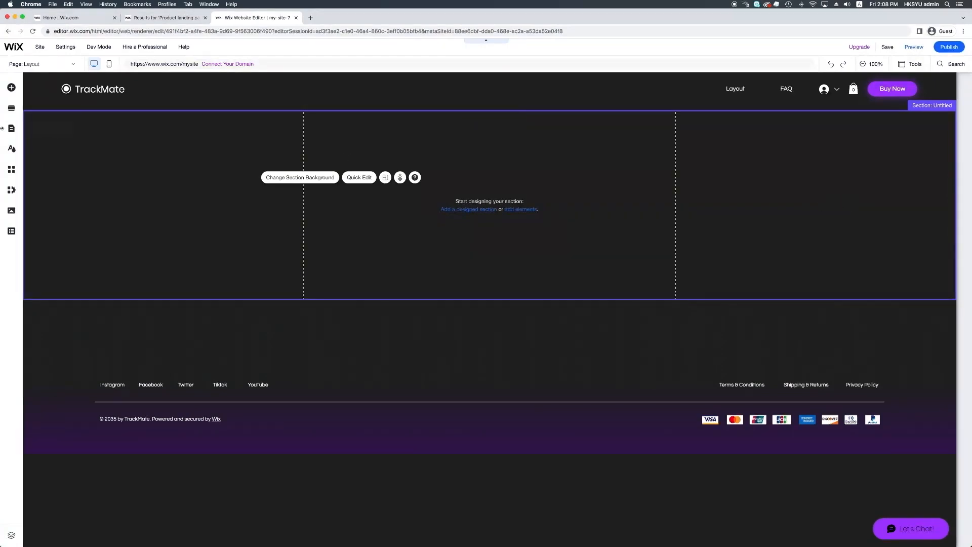
Step: Drag a plain white Classic strip from Add Elements into the Layout page's empty section
{"action": "left_click", "coordinate": [10, 88]}
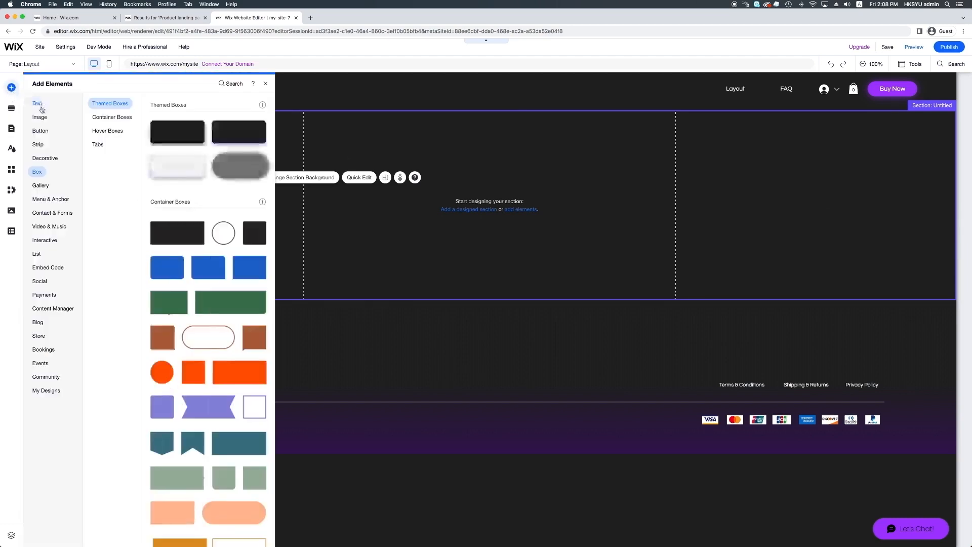
{"action": "mouse_move", "coordinate": [41, 147]}
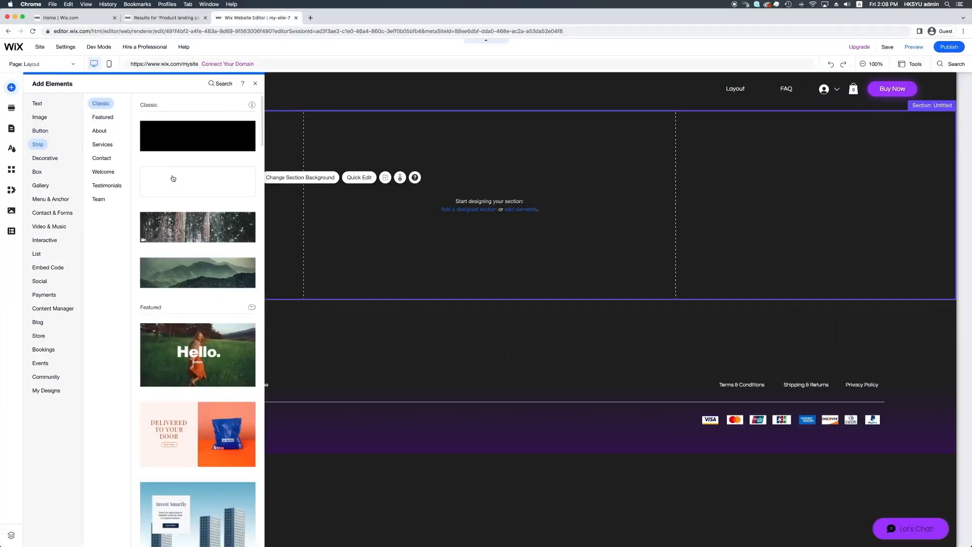
{"action": "left_click_drag", "start_coordinate": [173, 179], "coordinate": [281, 197]}
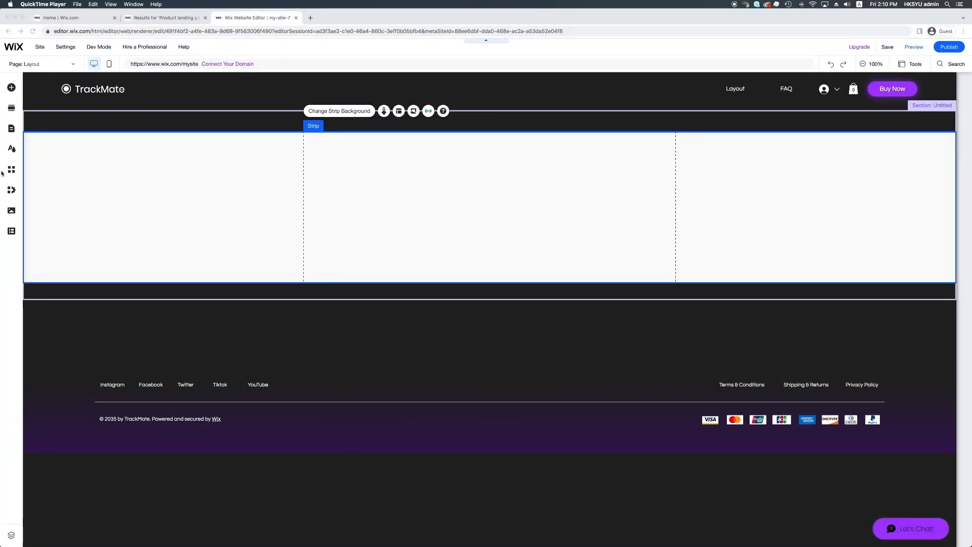
Step: Drop the first themed container box onto the white strip and shift it right into the middle column
{"action": "left_click", "coordinate": [11, 88]}
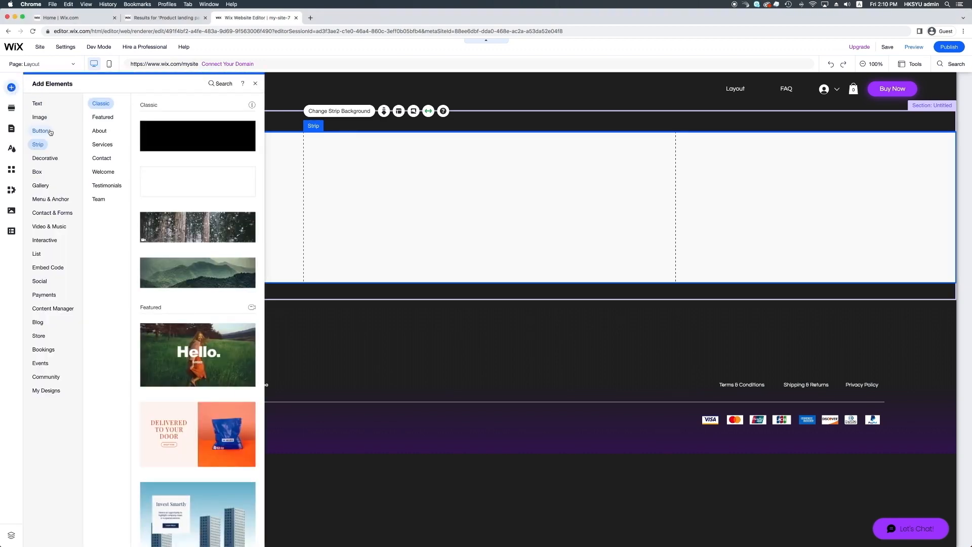
{"action": "mouse_move", "coordinate": [44, 175]}
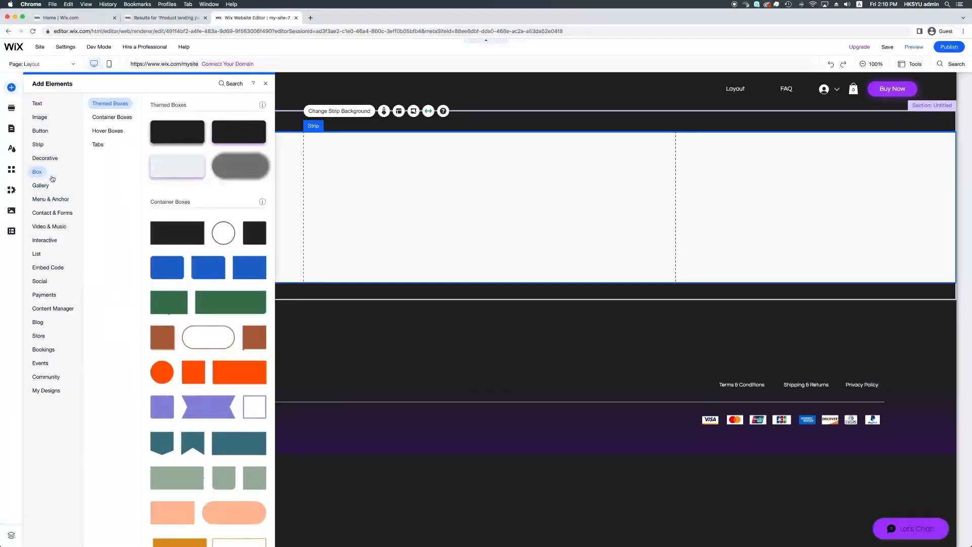
{"action": "left_click_drag", "start_coordinate": [187, 143], "coordinate": [372, 183]}
{"action": "left_click_drag", "start_coordinate": [390, 202], "coordinate": [389, 201]}
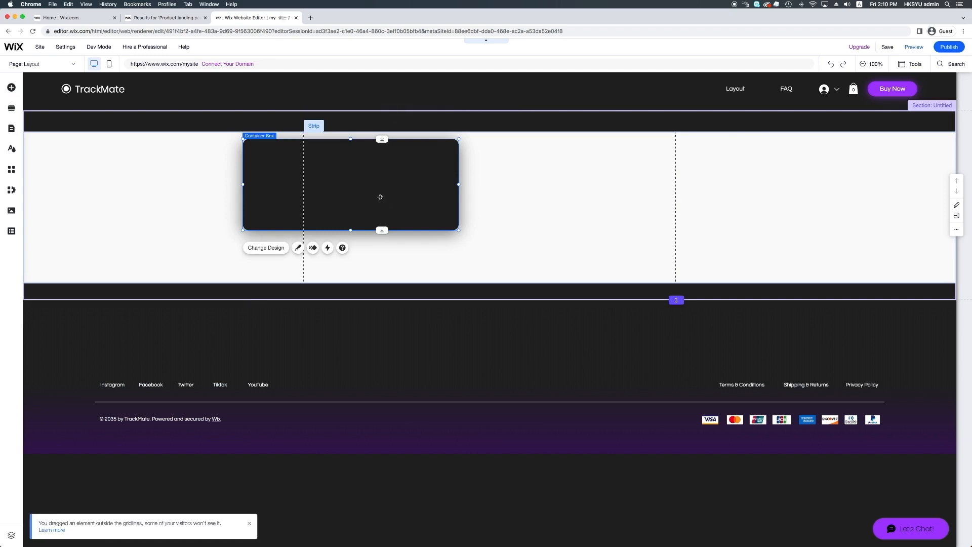
{"action": "left_click_drag", "start_coordinate": [380, 196], "coordinate": [467, 205]}
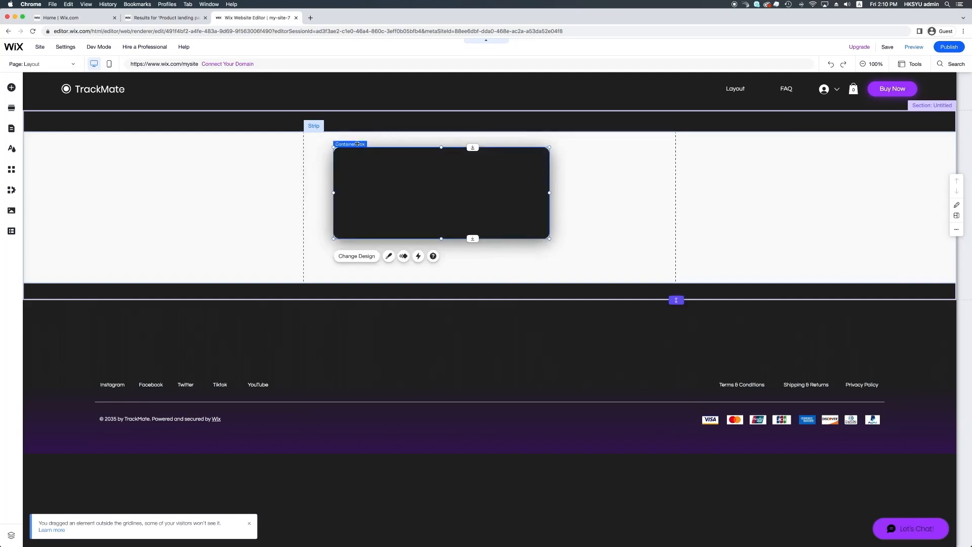
Step: Fill the container box with dark blue #0F3A91 through Customize Design
{"action": "left_click", "coordinate": [367, 257]}
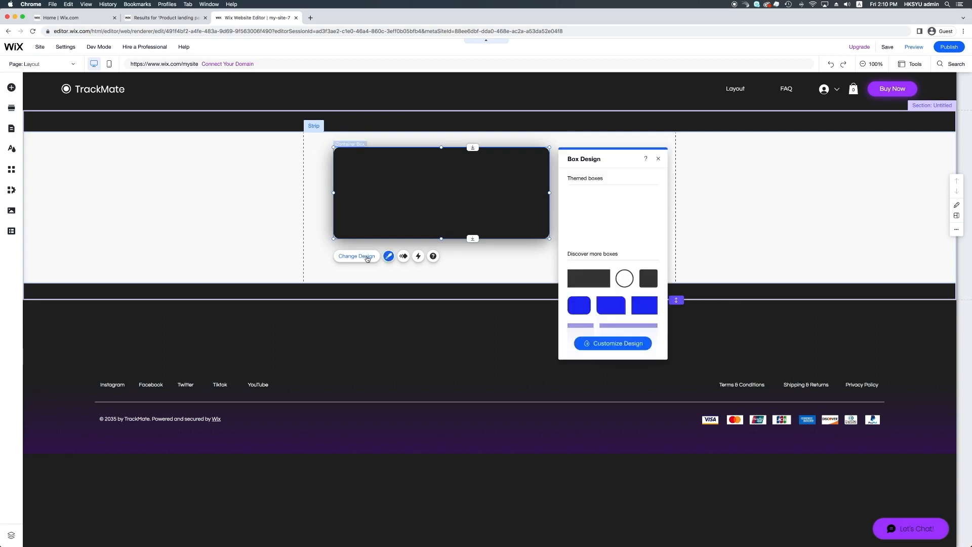
{"action": "left_click", "coordinate": [631, 345]}
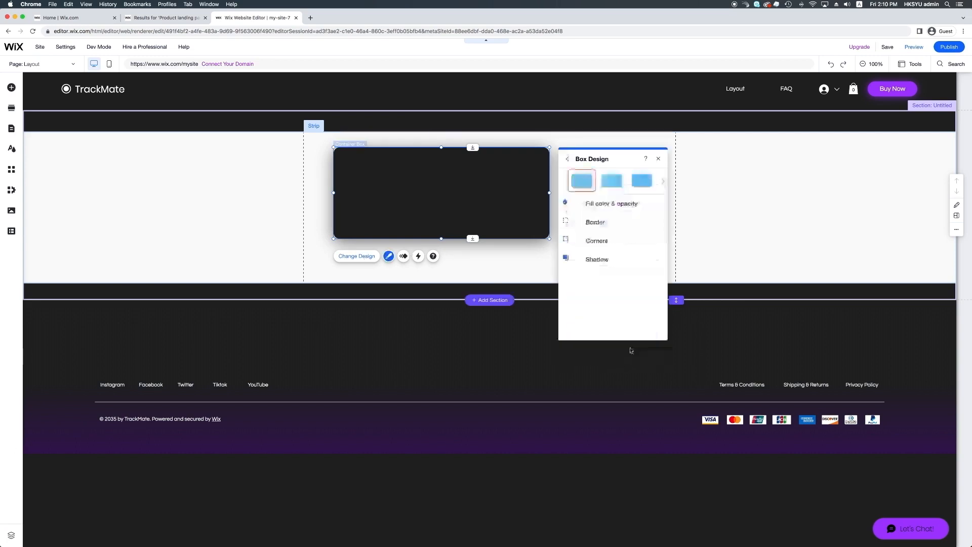
{"action": "left_click", "coordinate": [614, 208]}
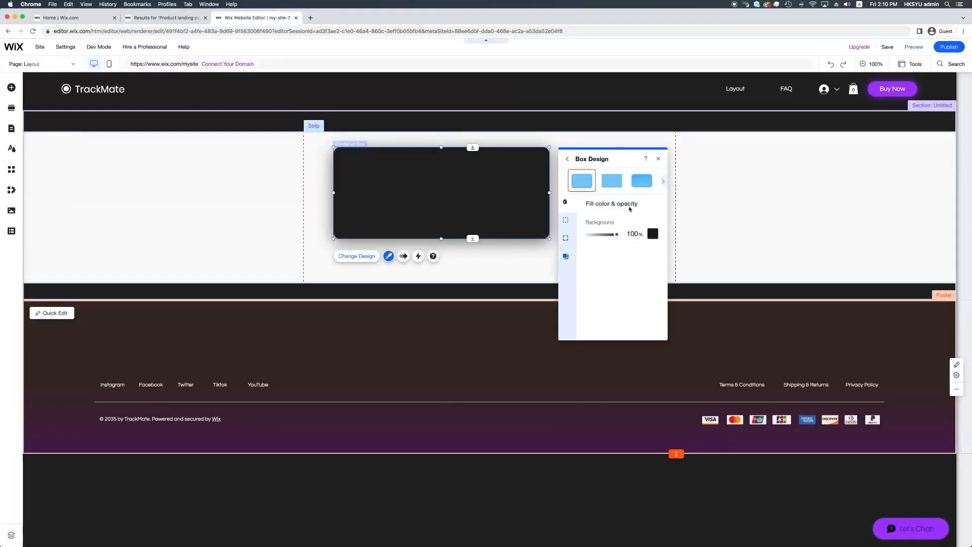
{"action": "left_click", "coordinate": [653, 234]}
{"action": "left_click", "coordinate": [687, 302]}
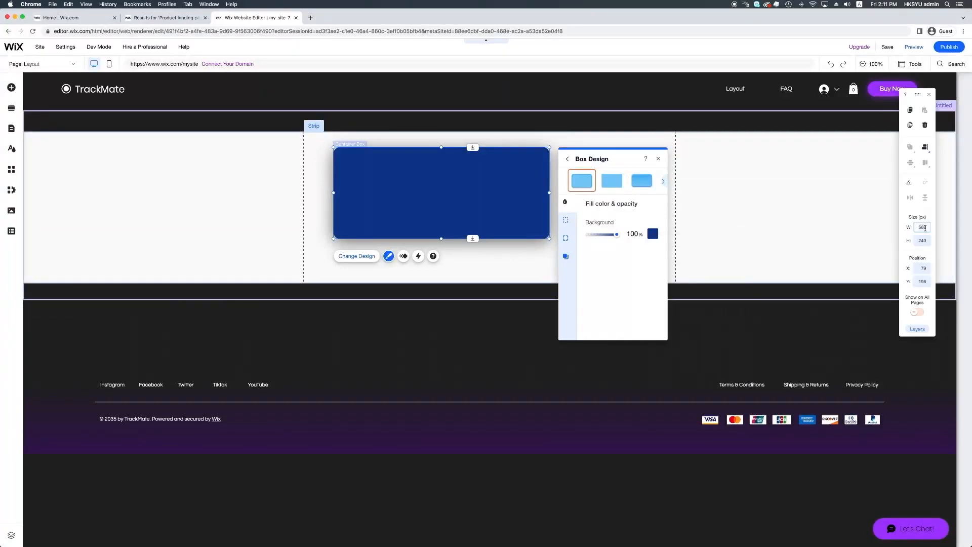
Step: Resize the container box to 980 px wide and 400 px tall
{"action": "left_click", "coordinate": [925, 228]}
{"action": "type", "text": "5"}
{"action": "left_click", "coordinate": [925, 241]}
{"action": "type", "text": "4"}
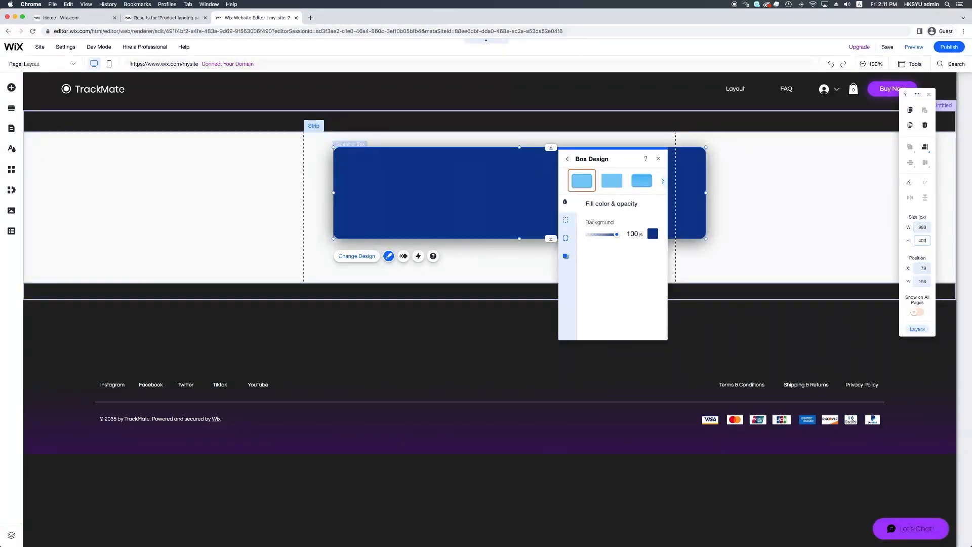
{"action": "key", "text": "Return"}
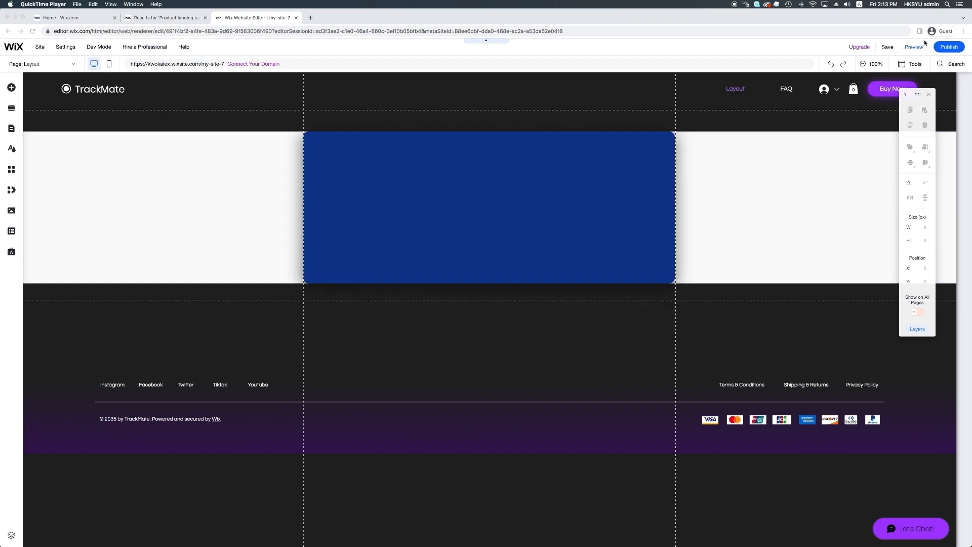
{"action": "left_click", "coordinate": [912, 51]}
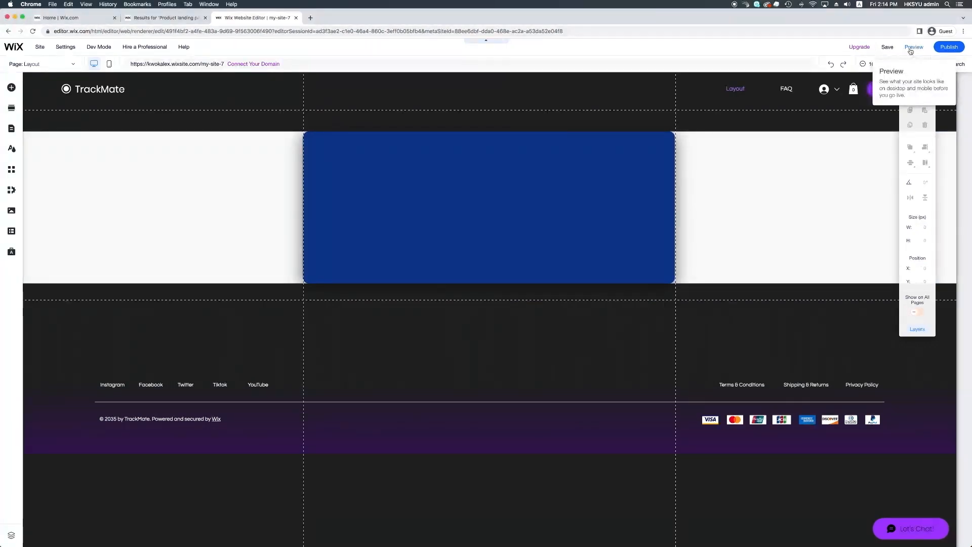
{"action": "left_click", "coordinate": [912, 50]}
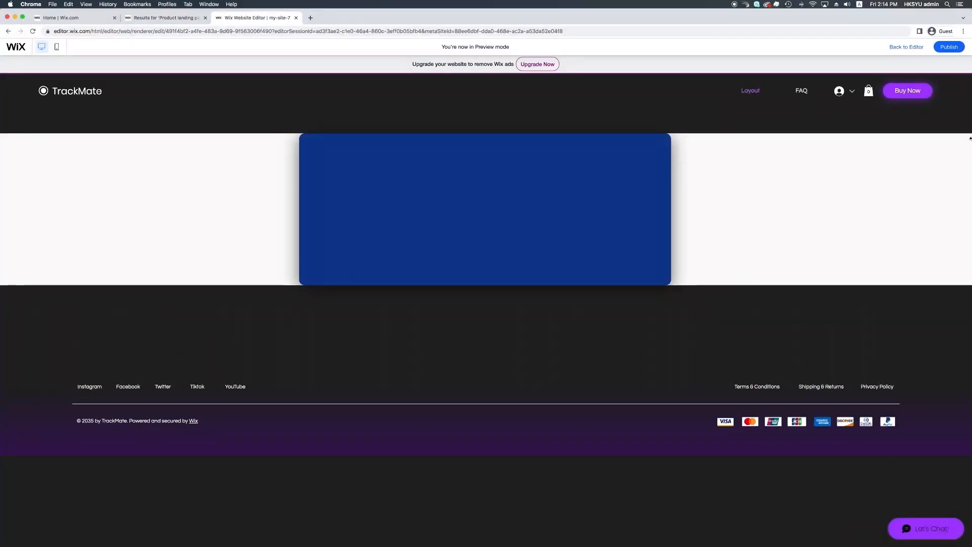
{"action": "left_click_drag", "start_coordinate": [970, 138], "coordinate": [817, 144]}
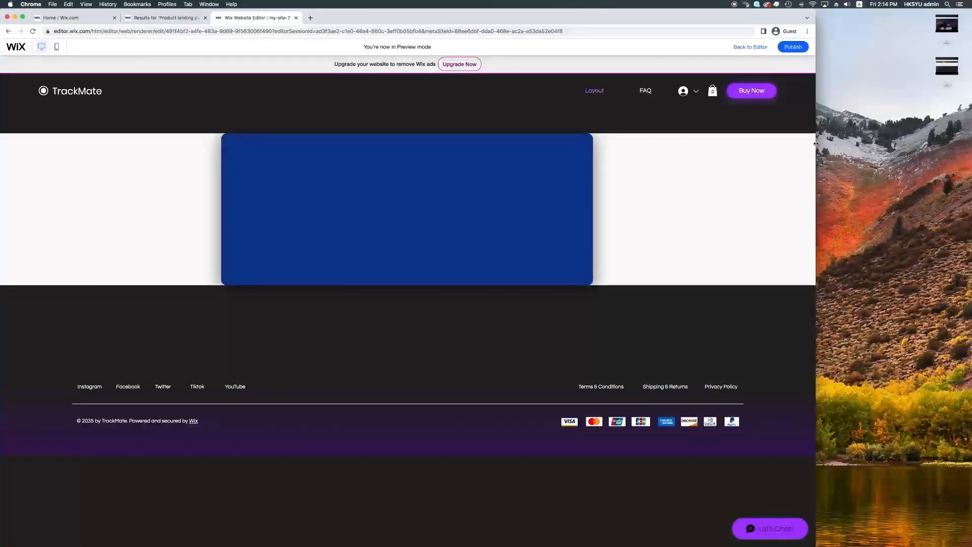
{"action": "left_click_drag", "start_coordinate": [817, 143], "coordinate": [969, 140]}
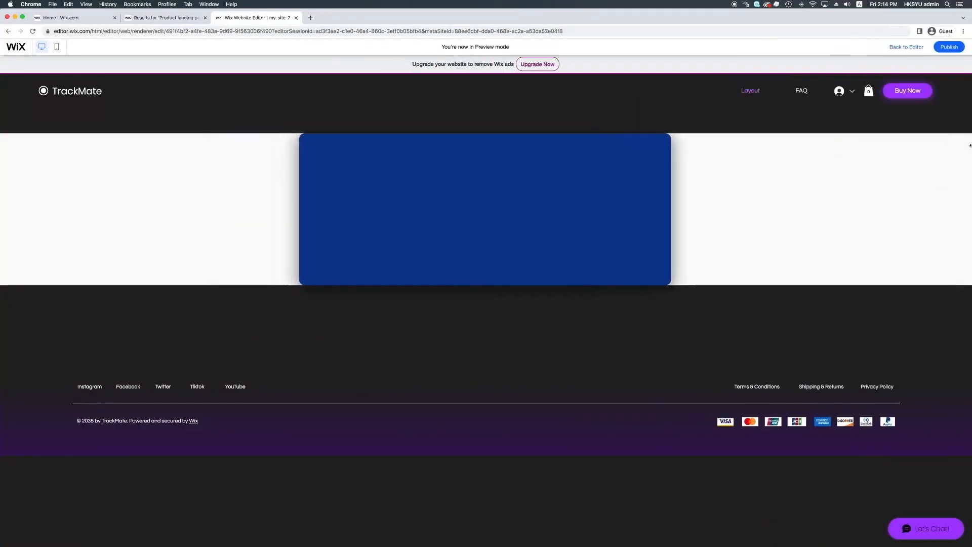
{"action": "left_click", "coordinate": [911, 47]}
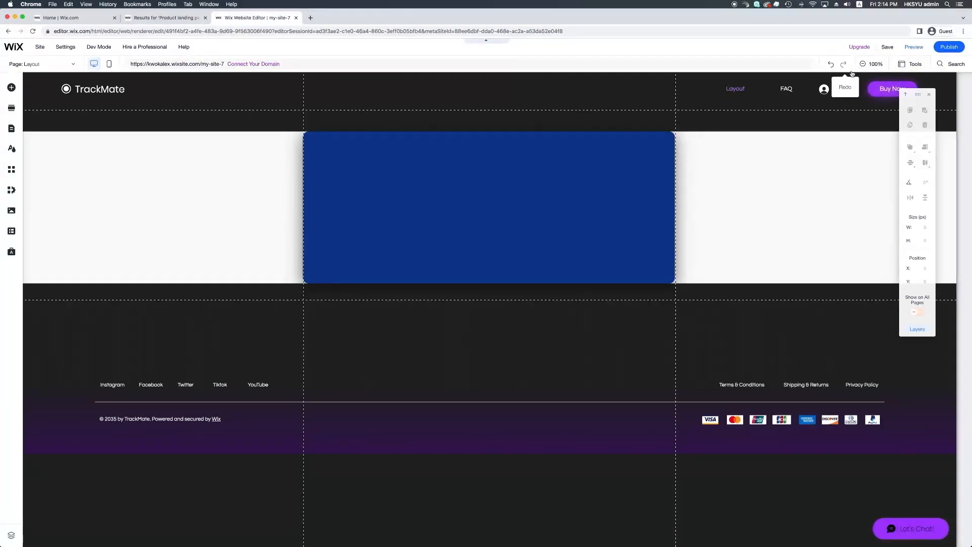
Step: Select the white strip and add a second column through its Layout options
{"action": "left_click", "coordinate": [261, 177]}
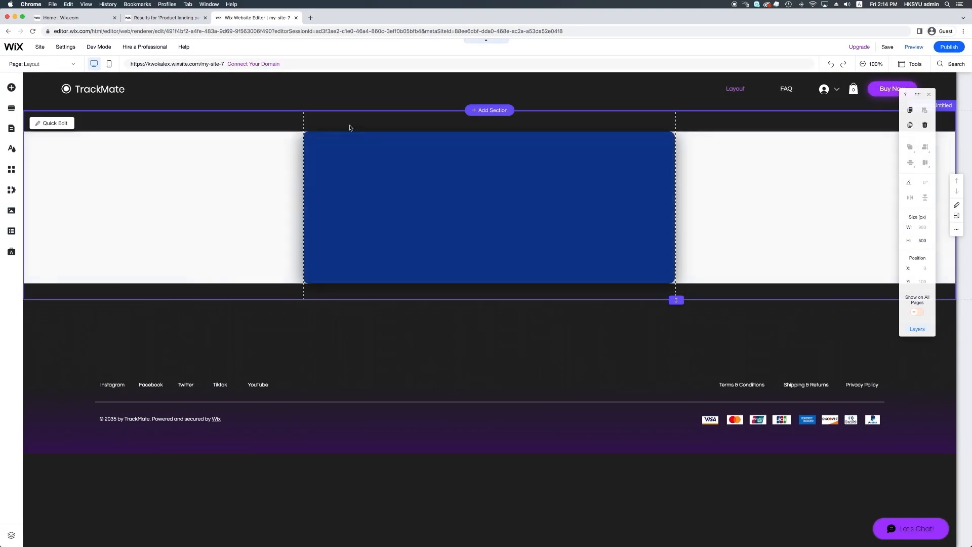
{"action": "left_click", "coordinate": [249, 152]}
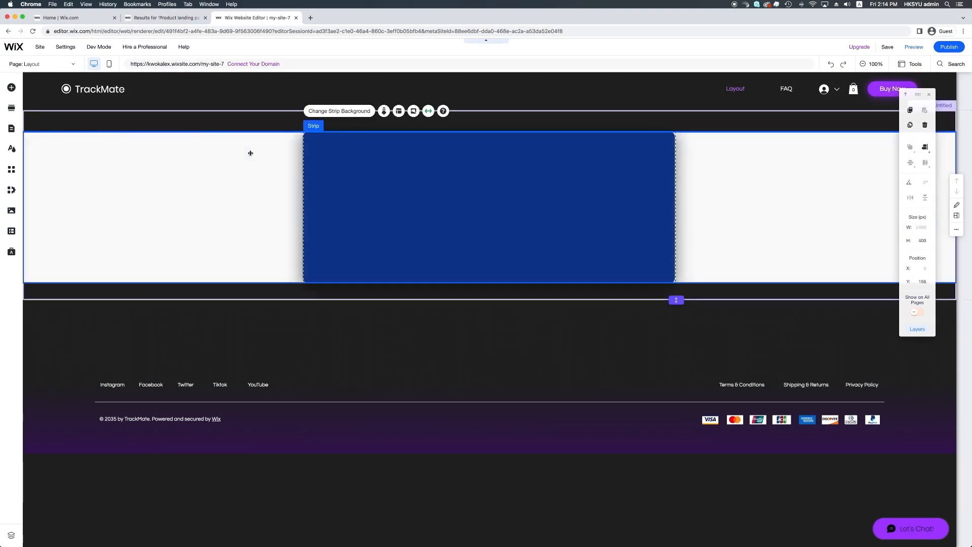
{"action": "left_click", "coordinate": [400, 112]}
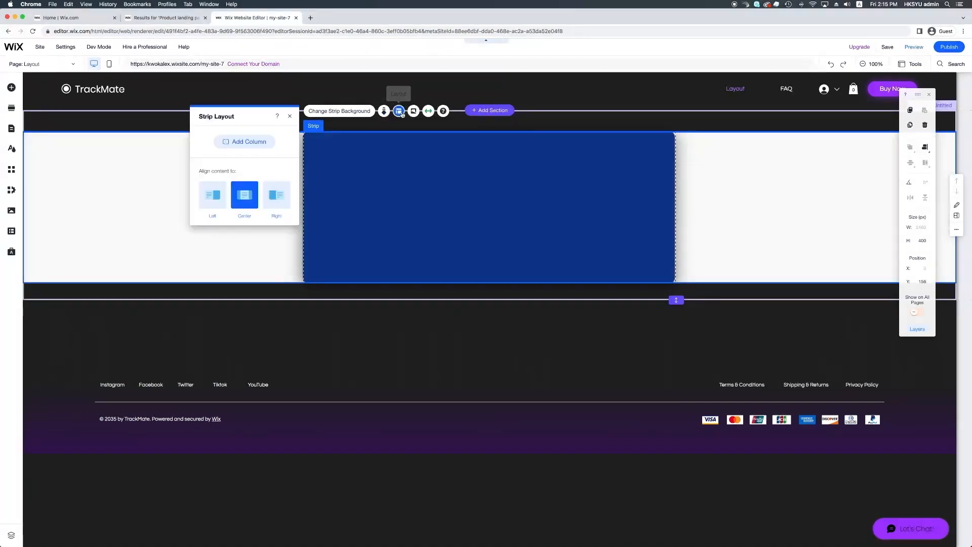
{"action": "left_click", "coordinate": [255, 142]}
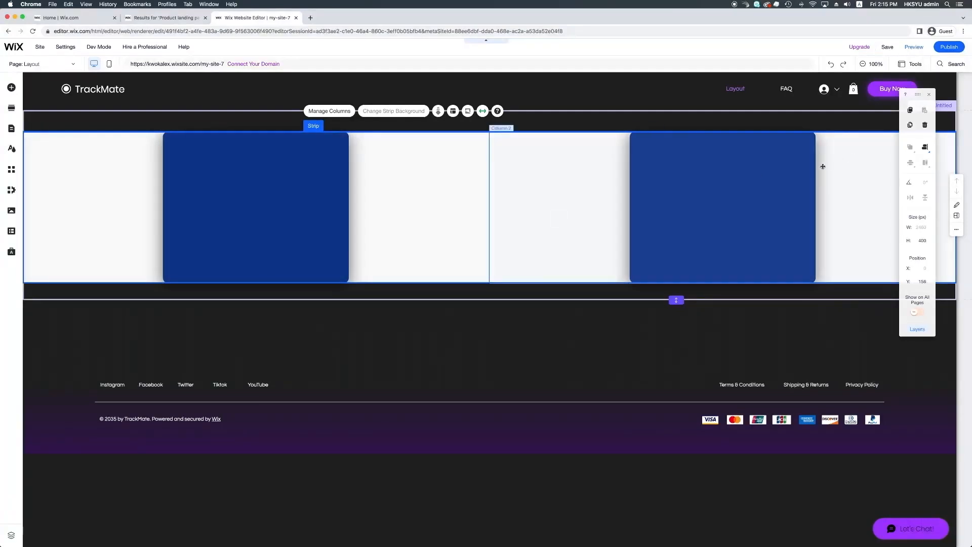
Step: Preview the two-column Layout page at a narrower window width, then go back to editing
{"action": "left_click", "coordinate": [915, 50]}
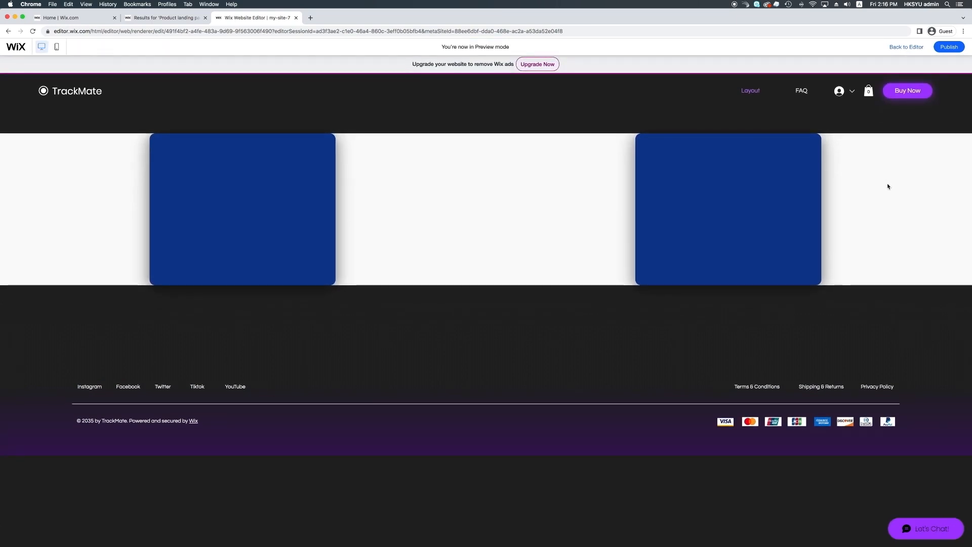
{"action": "left_click_drag", "start_coordinate": [971, 201], "coordinate": [651, 226]}
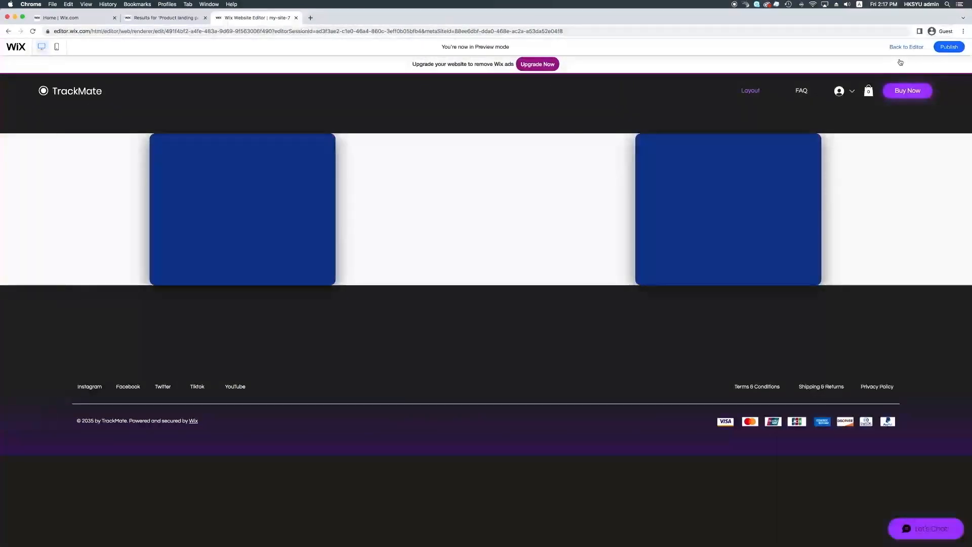
{"action": "left_click", "coordinate": [908, 50]}
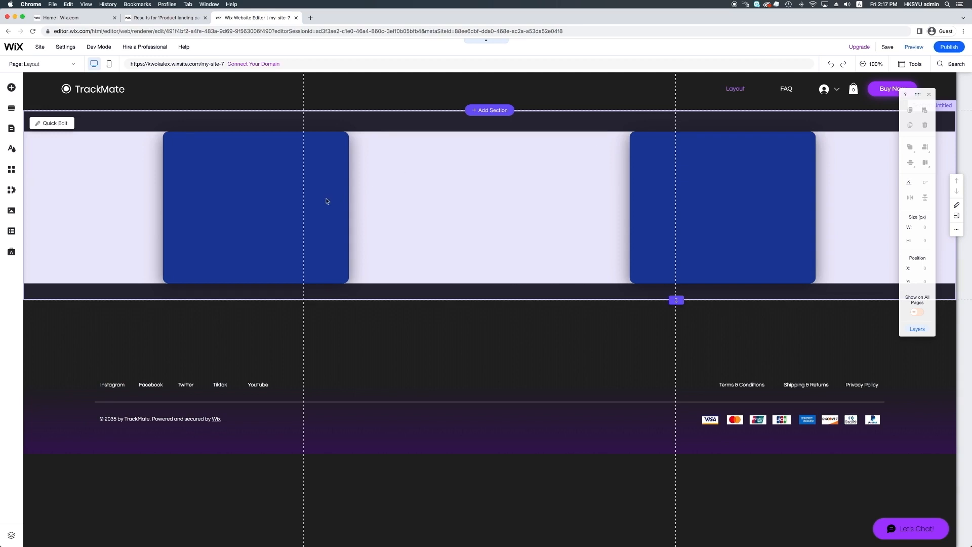
Step: Split the strip with the two blue boxes into 25/75 columns and preview the page
{"action": "left_click", "coordinate": [134, 183]}
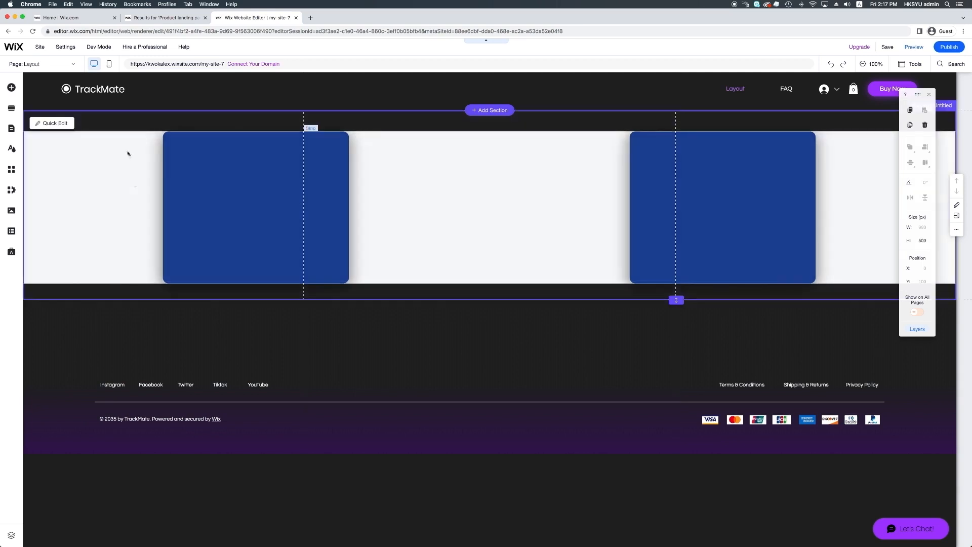
{"action": "left_click", "coordinate": [388, 147]}
{"action": "left_click", "coordinate": [456, 112]}
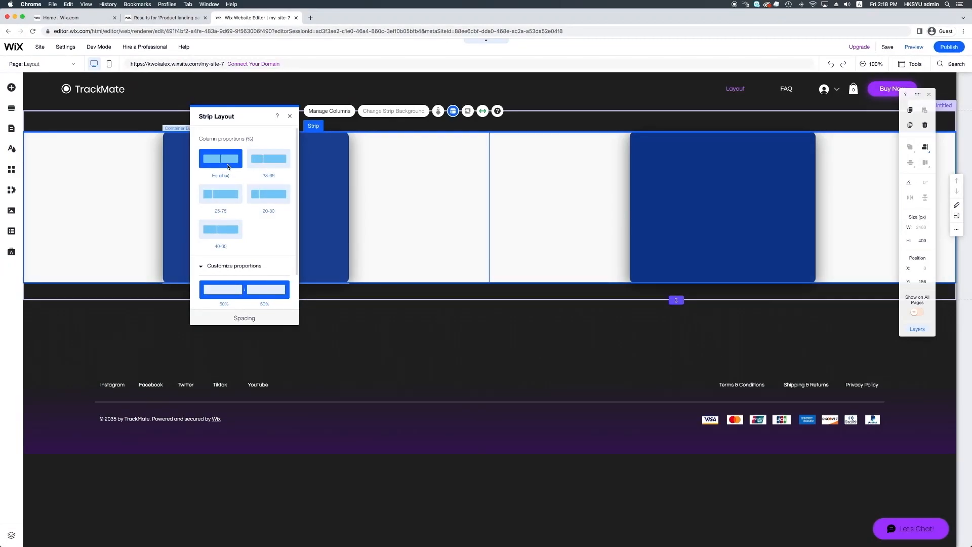
{"action": "left_click", "coordinate": [230, 198]}
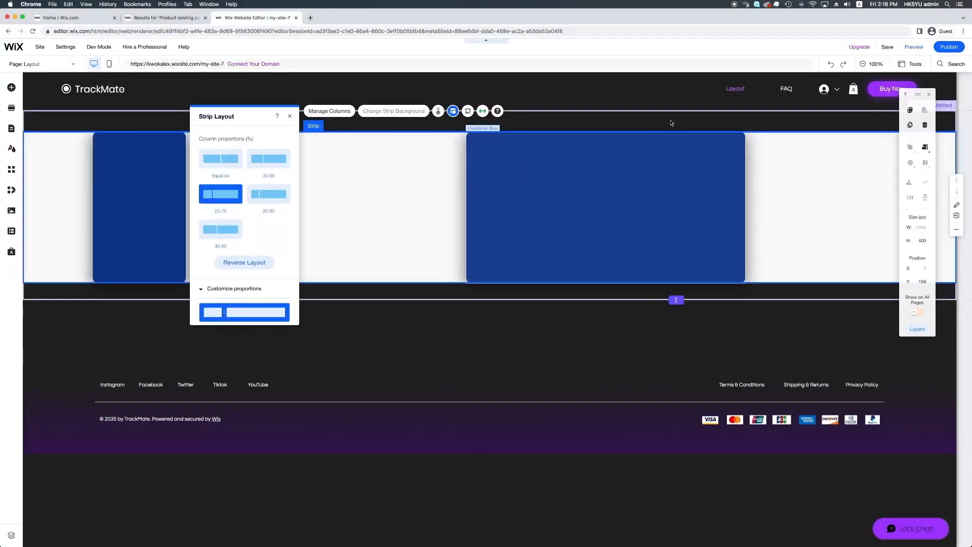
{"action": "left_click", "coordinate": [913, 51]}
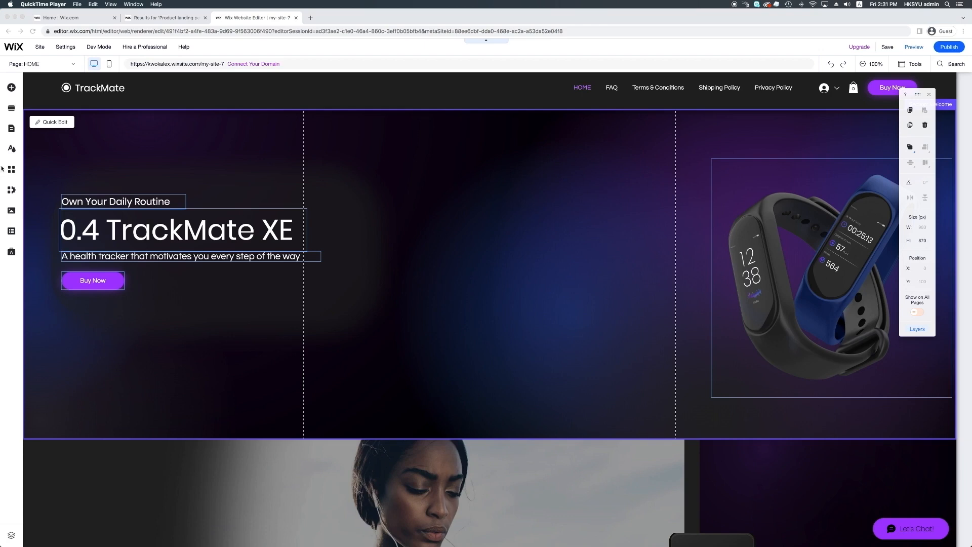
{"action": "left_click", "coordinate": [11, 131]}
{"action": "left_click", "coordinate": [11, 131]}
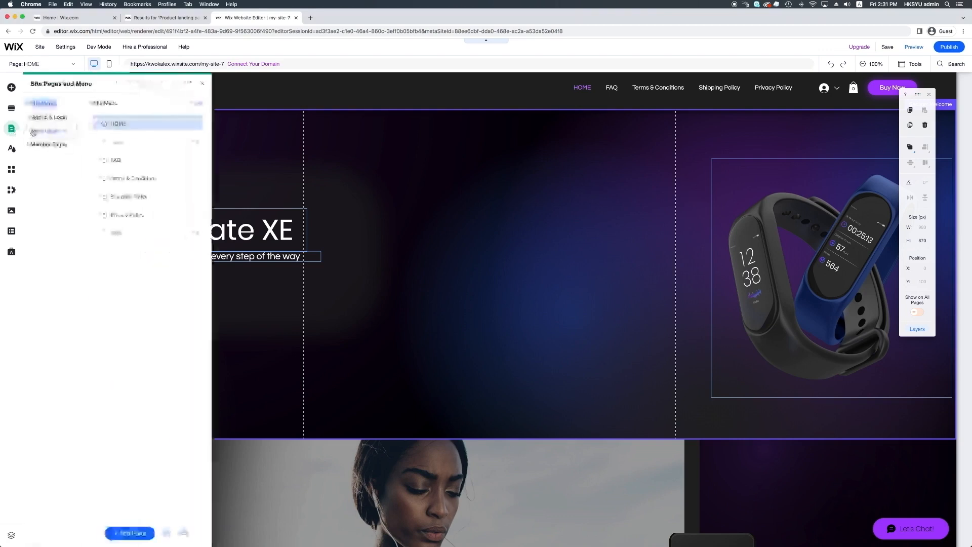
{"action": "left_click", "coordinate": [8, 131]}
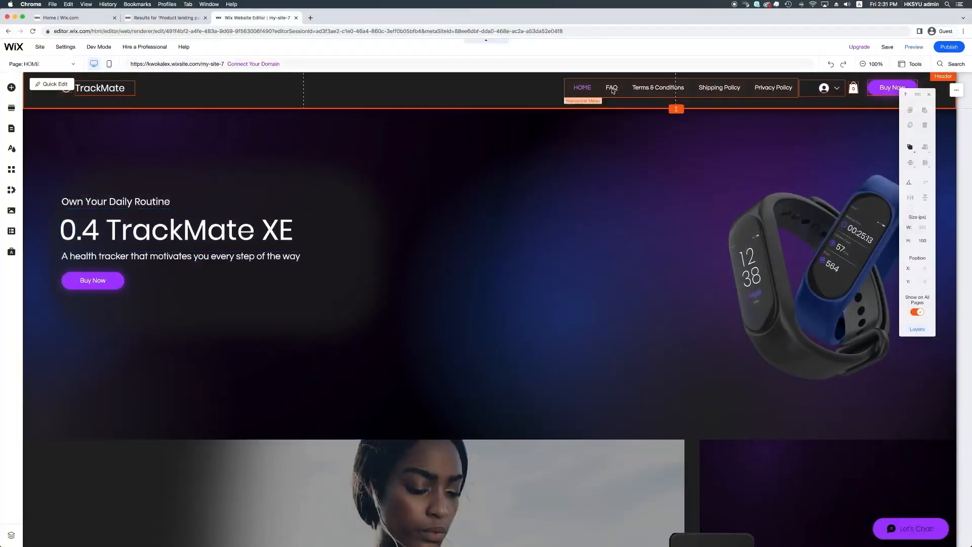
{"action": "left_click", "coordinate": [612, 90]}
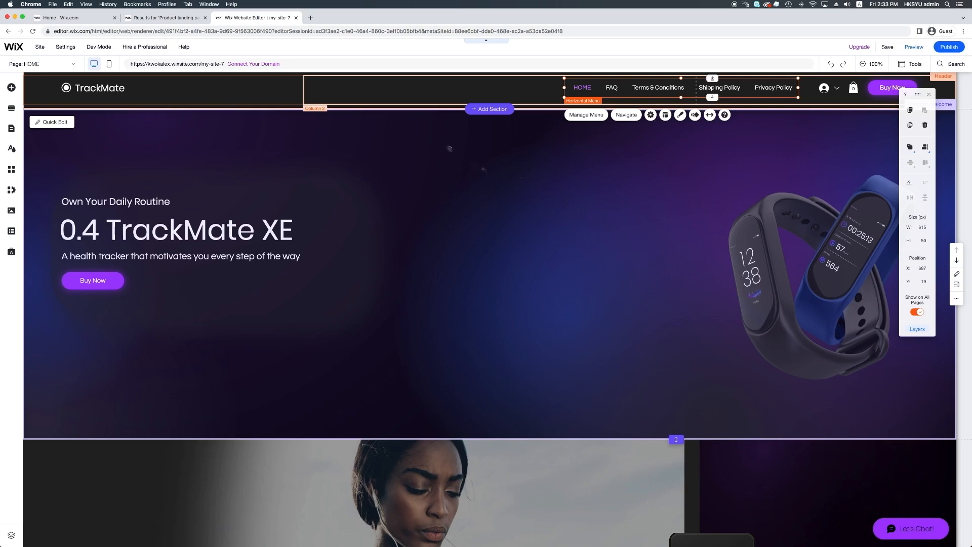
Step: Hide the Terms & Conditions, Shipping Policy and Privacy Policy pages from the site menu
{"action": "left_click", "coordinate": [11, 129]}
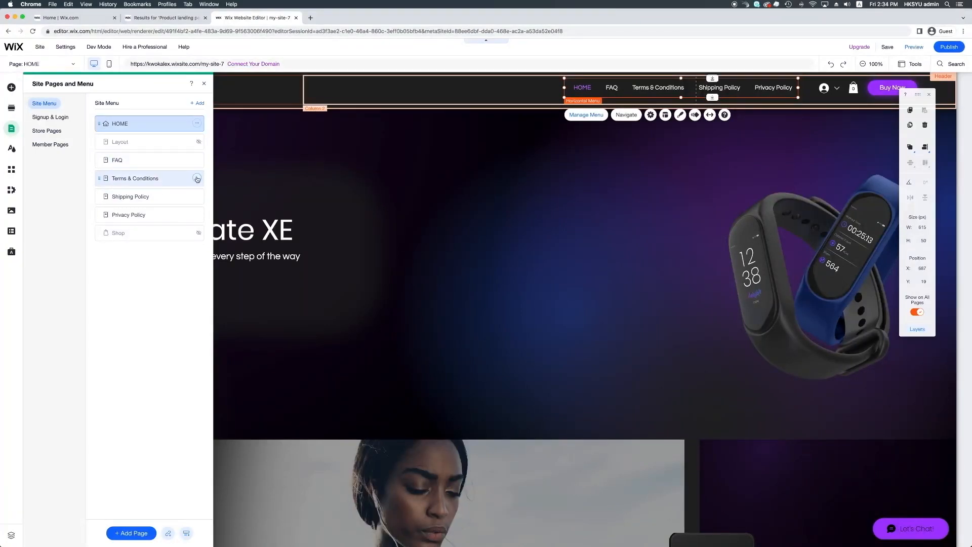
{"action": "left_click", "coordinate": [197, 179]}
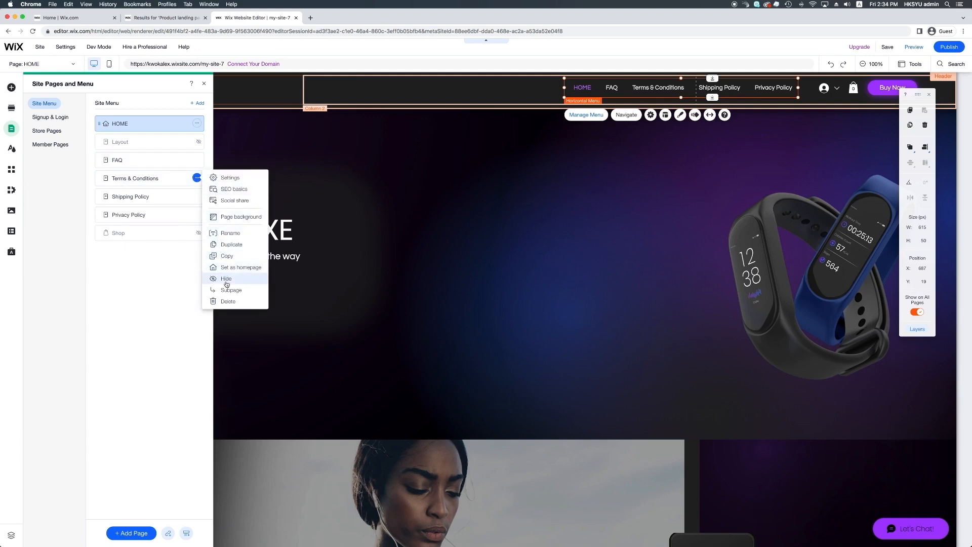
{"action": "left_click", "coordinate": [227, 283]}
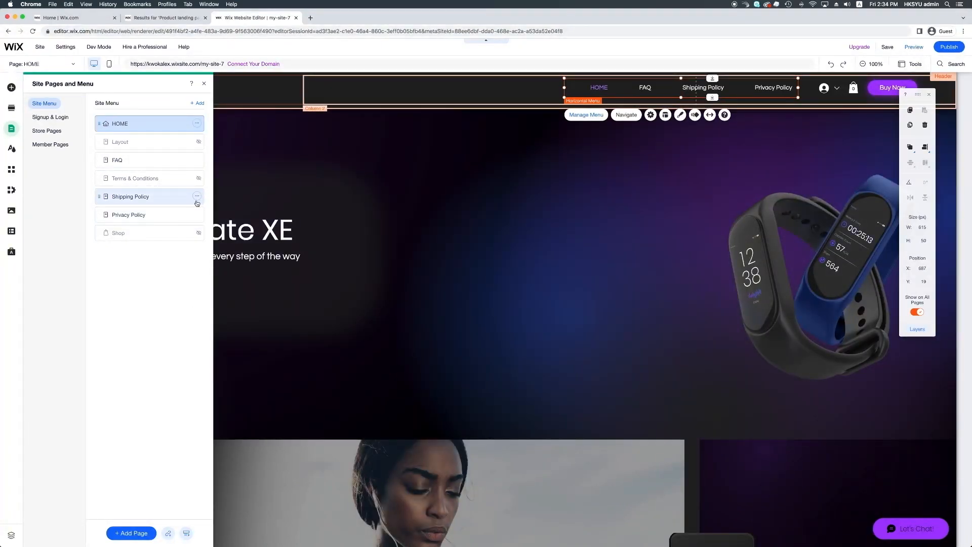
{"action": "left_click", "coordinate": [198, 200]}
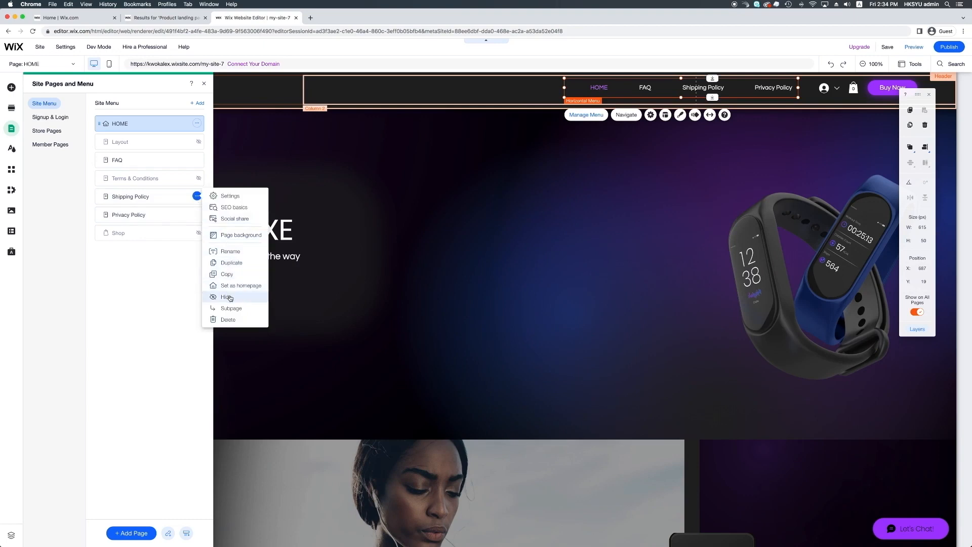
{"action": "left_click", "coordinate": [230, 297]}
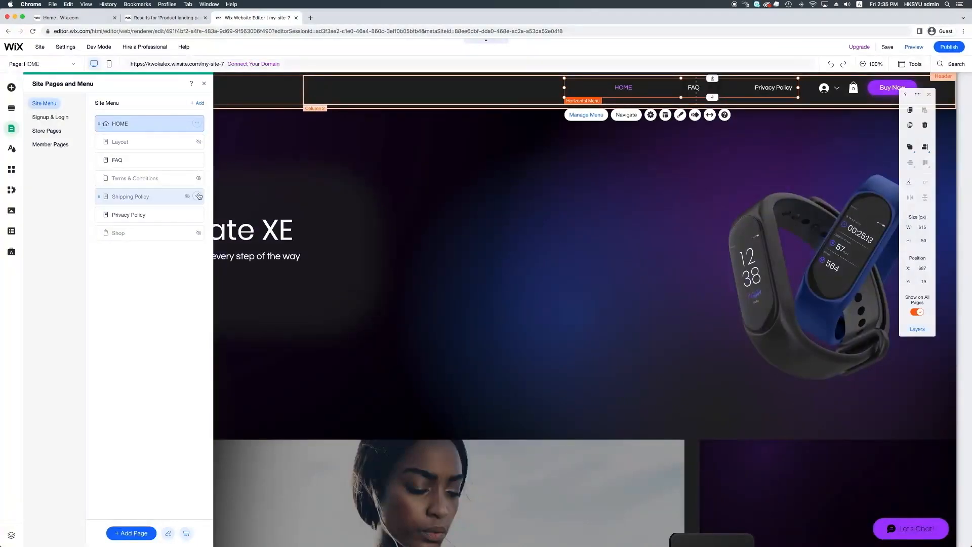
{"action": "left_click", "coordinate": [196, 214]}
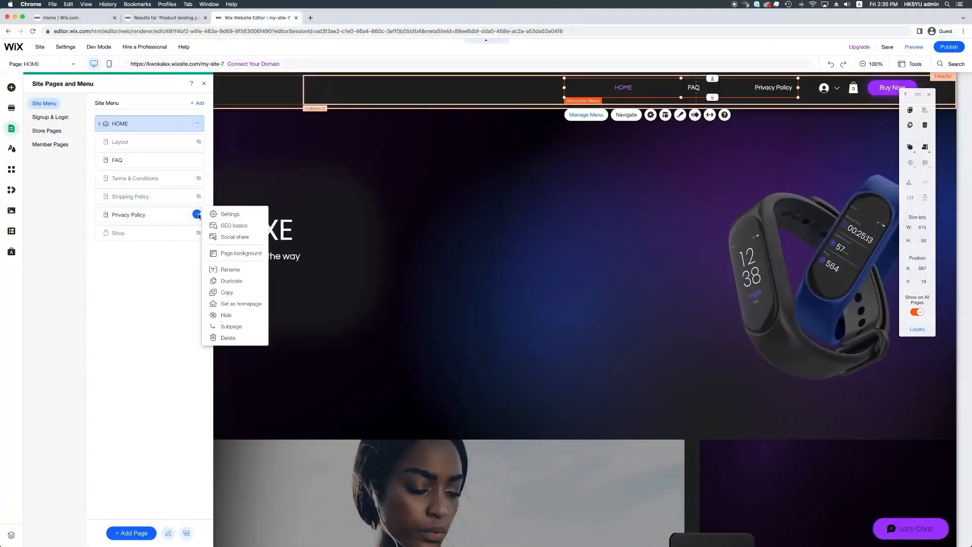
{"action": "left_click", "coordinate": [239, 314]}
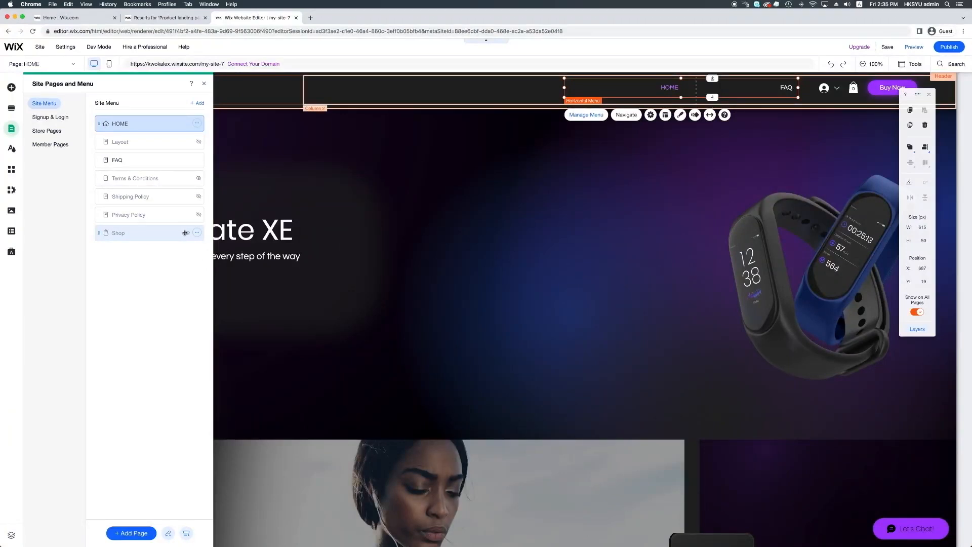
{"action": "left_click", "coordinate": [197, 233]}
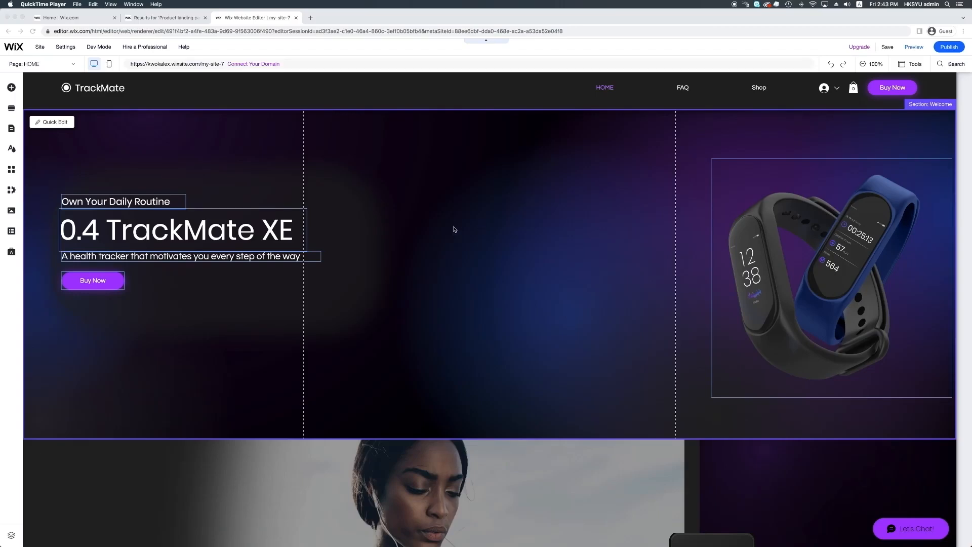
Step: Centre-align the header menu items after trying left and right alignment
{"action": "left_click", "coordinate": [671, 92]}
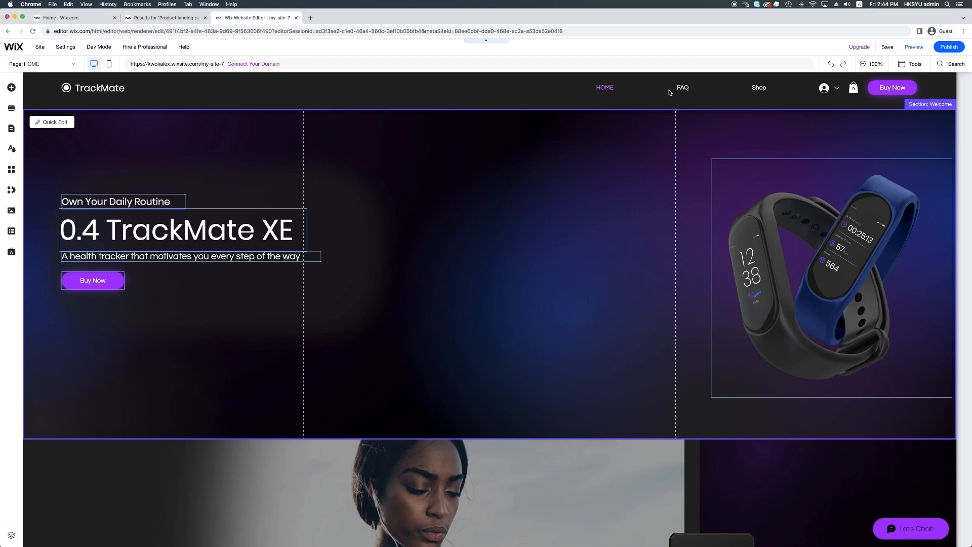
{"action": "left_click", "coordinate": [687, 90]}
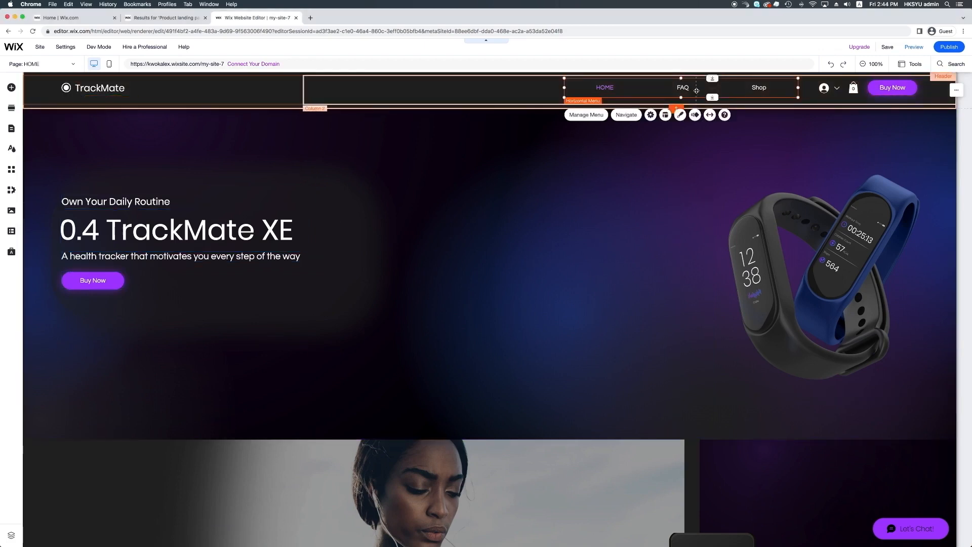
{"action": "left_click", "coordinate": [667, 115]}
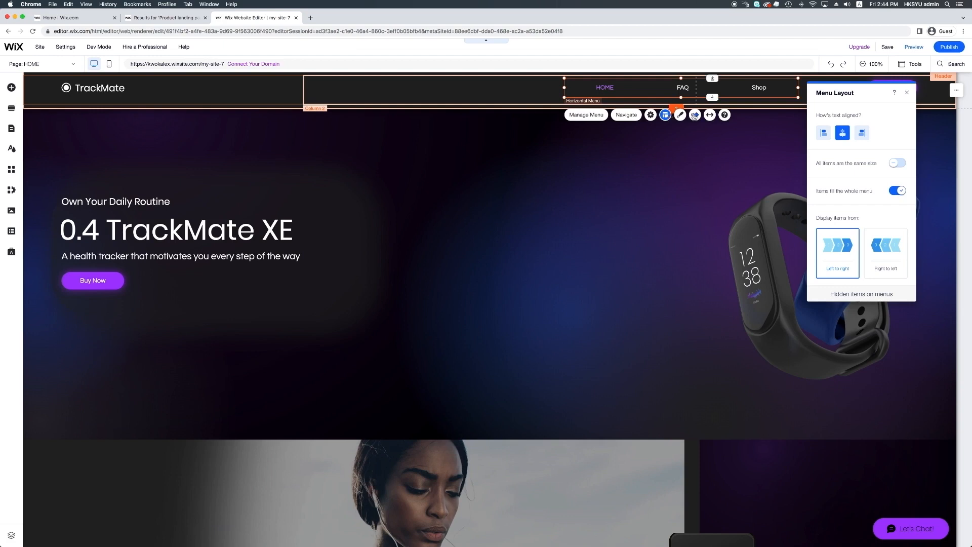
{"action": "left_click", "coordinate": [825, 134]}
{"action": "left_click", "coordinate": [862, 133]}
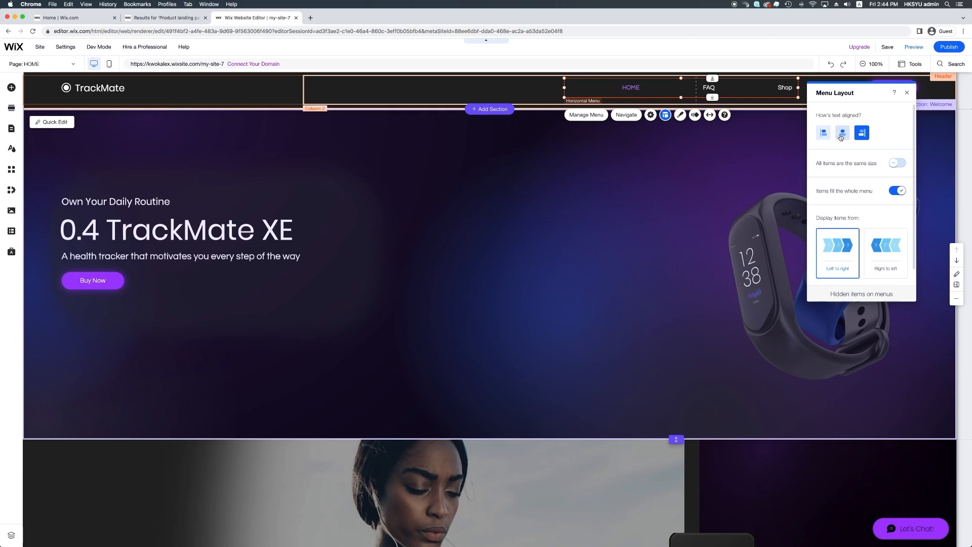
{"action": "left_click", "coordinate": [843, 134]}
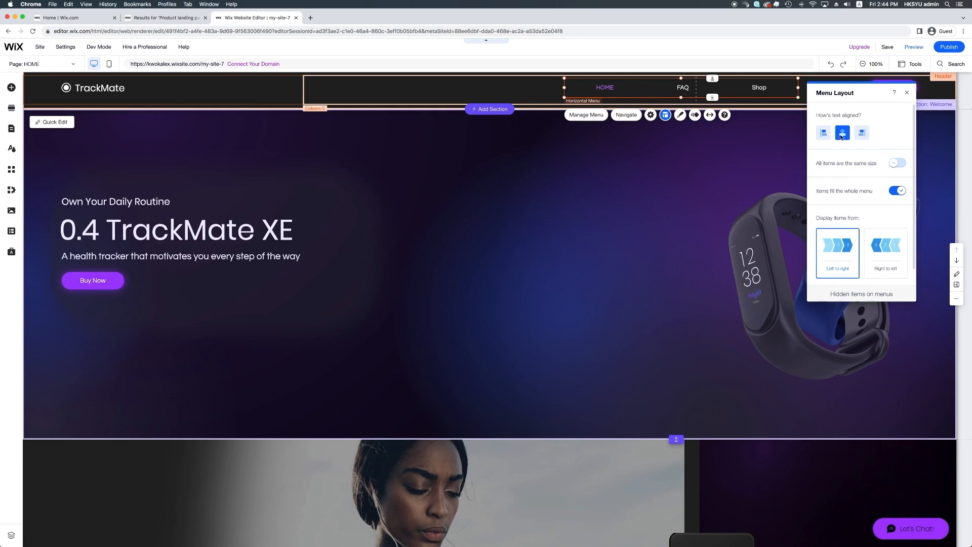
Step: Set the header menu display order to left to right: HOME, FAQ, Shop
{"action": "left_click", "coordinate": [886, 248]}
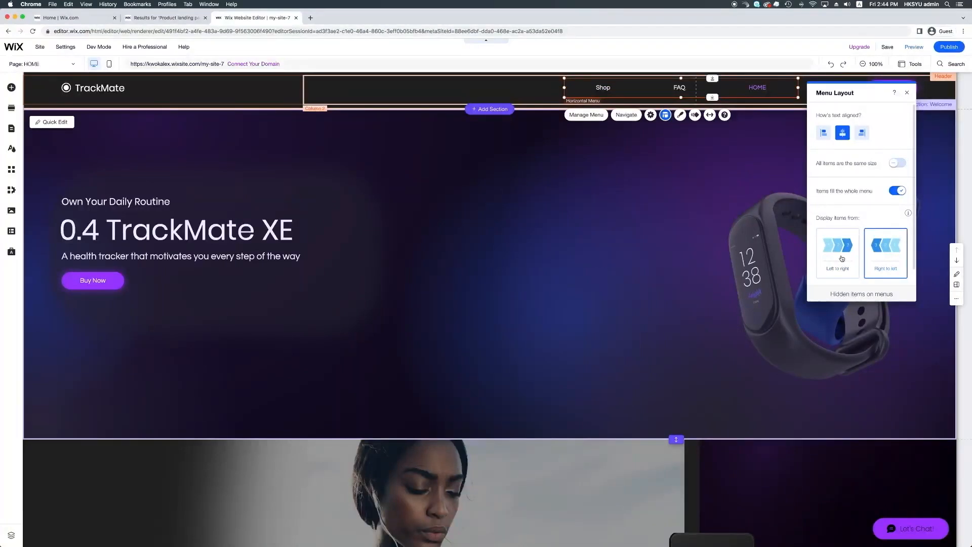
{"action": "left_click", "coordinate": [839, 256]}
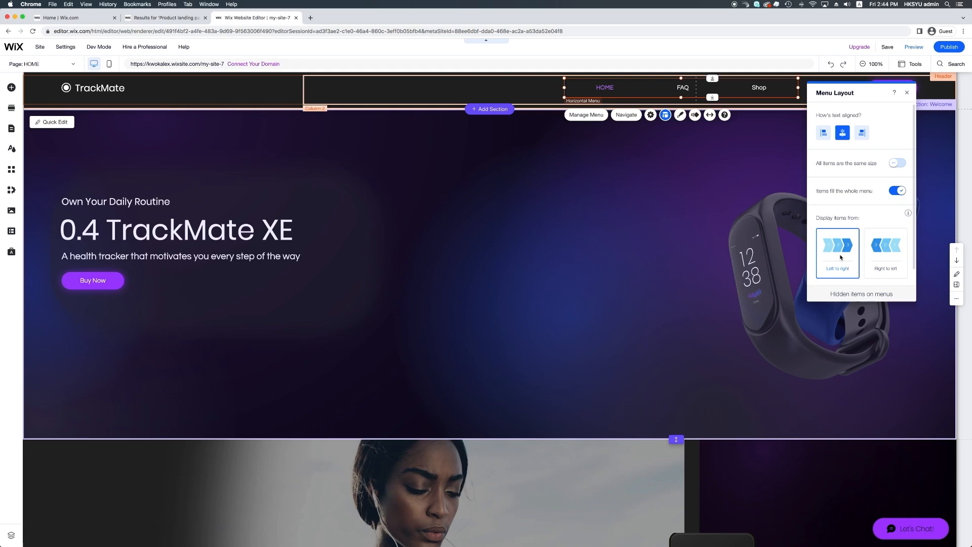
{"action": "left_click", "coordinate": [889, 257]}
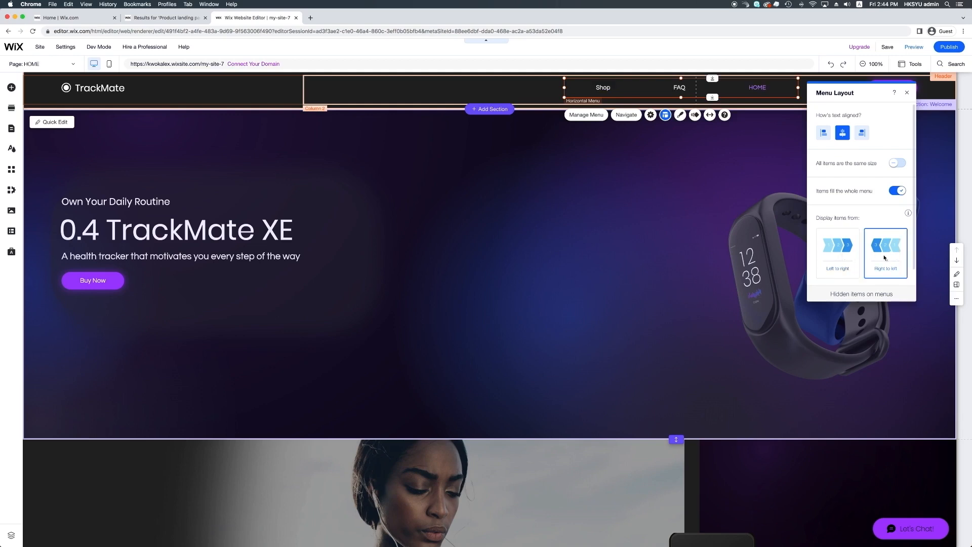
{"action": "left_click", "coordinate": [848, 258]}
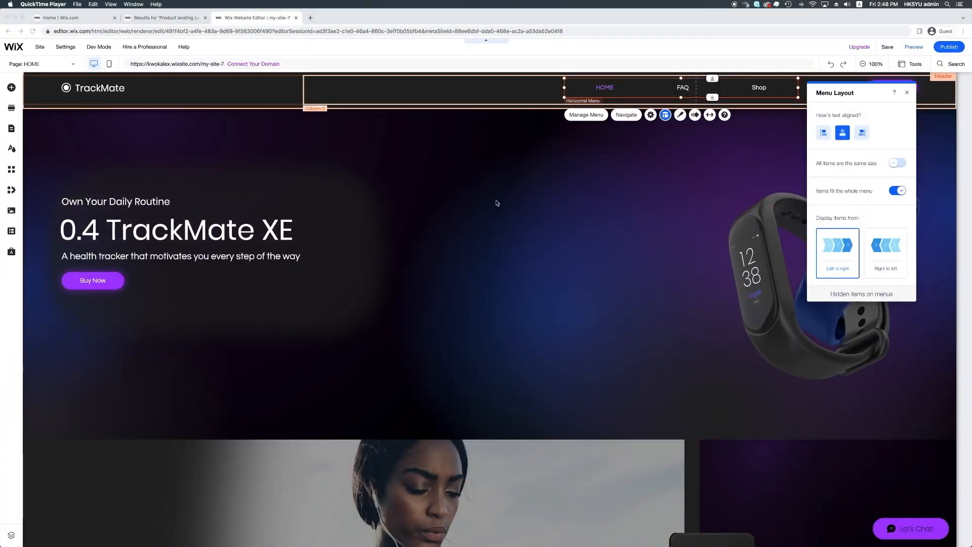
{"action": "left_click", "coordinate": [680, 116]}
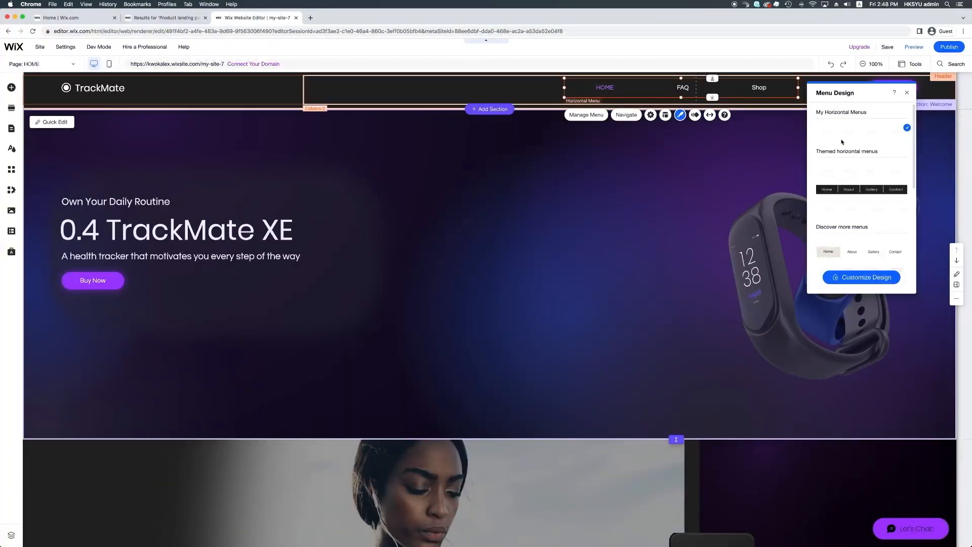
Step: Try the themed preset on the header menu and enter Customize Design
{"action": "left_click", "coordinate": [839, 198]}
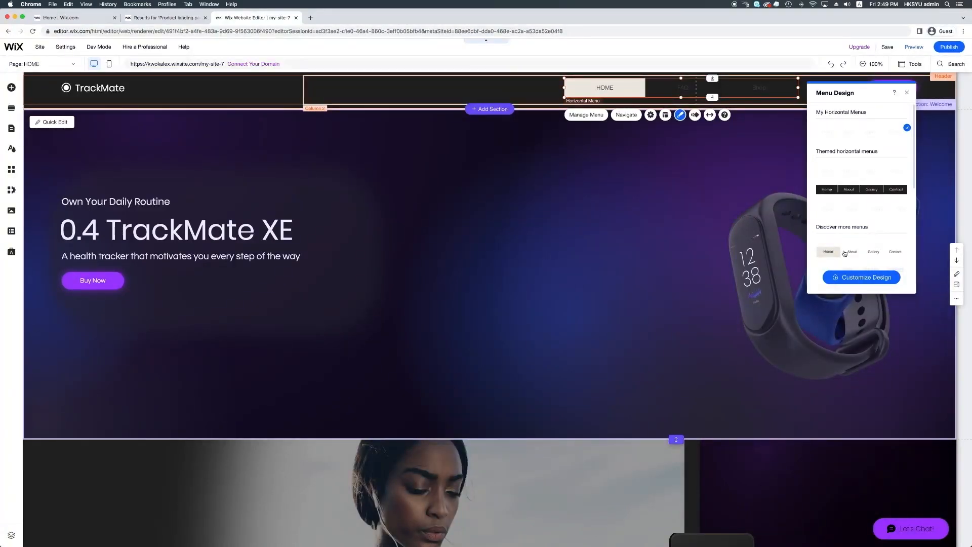
{"action": "left_click", "coordinate": [866, 277]}
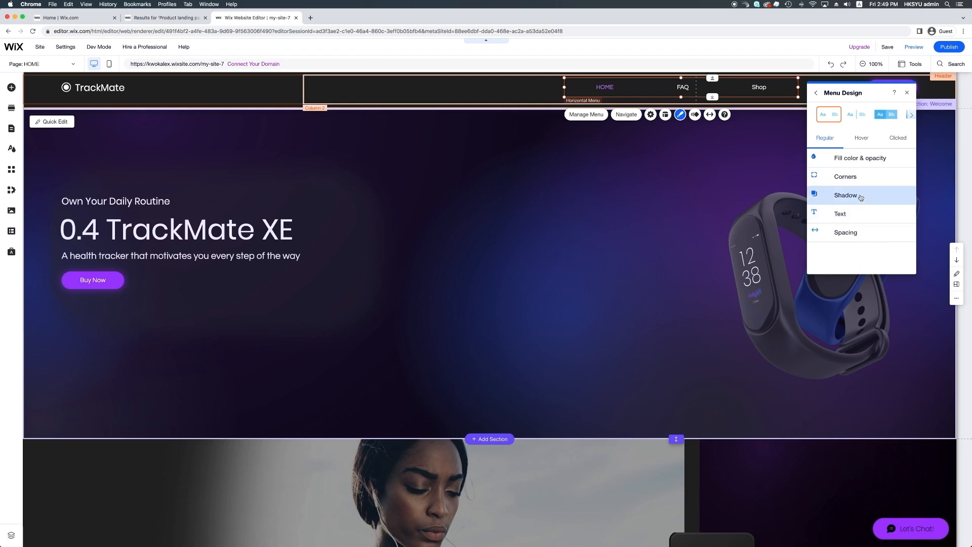
Step: Set the submenu background fill to dark navy blue and review Corners, Shadow and Text
{"action": "left_click", "coordinate": [867, 162]}
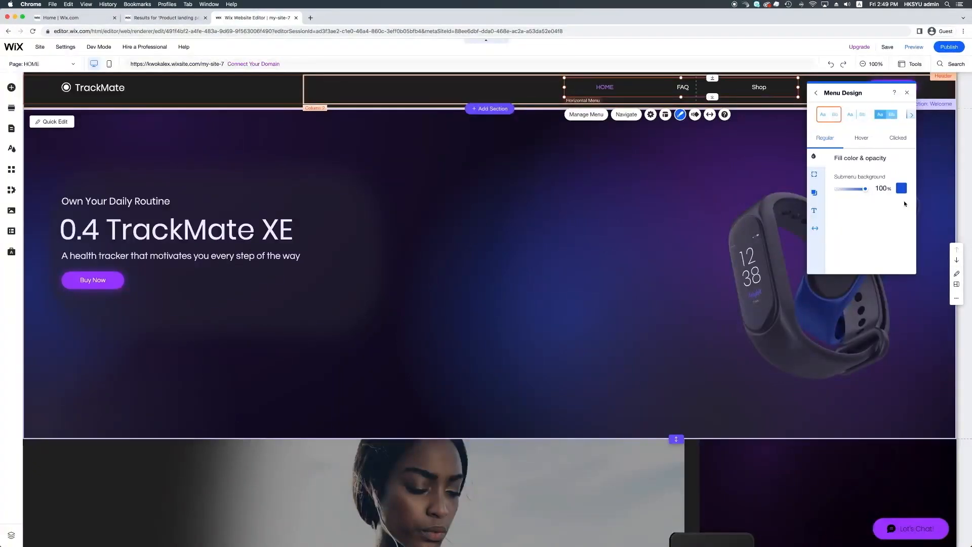
{"action": "left_click", "coordinate": [902, 188]}
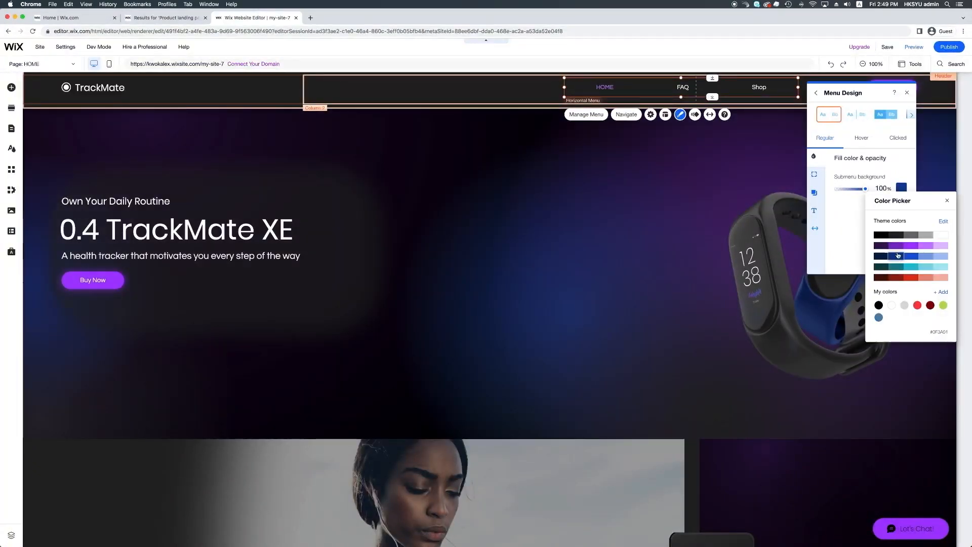
{"action": "left_click", "coordinate": [843, 216]}
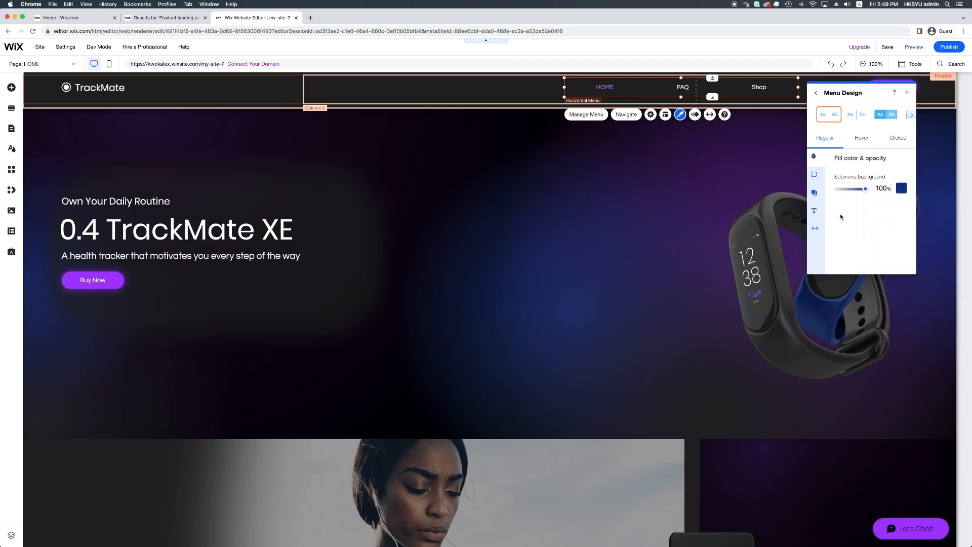
{"action": "left_click", "coordinate": [815, 175]}
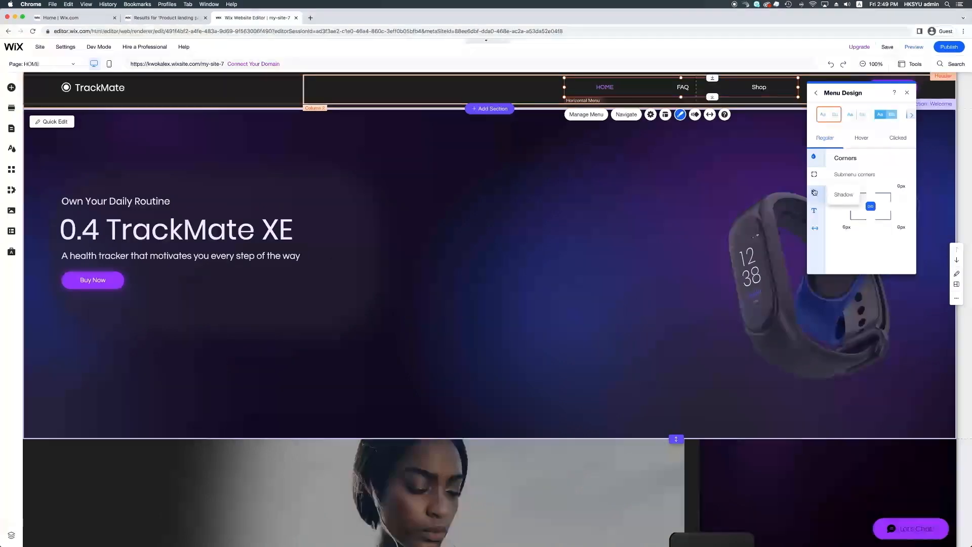
{"action": "left_click", "coordinate": [815, 195]}
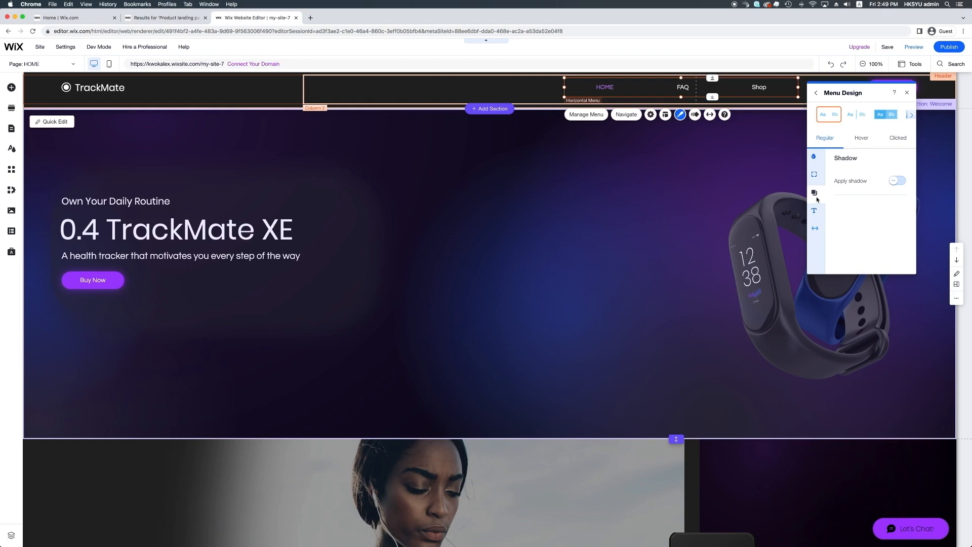
{"action": "left_click", "coordinate": [815, 210]}
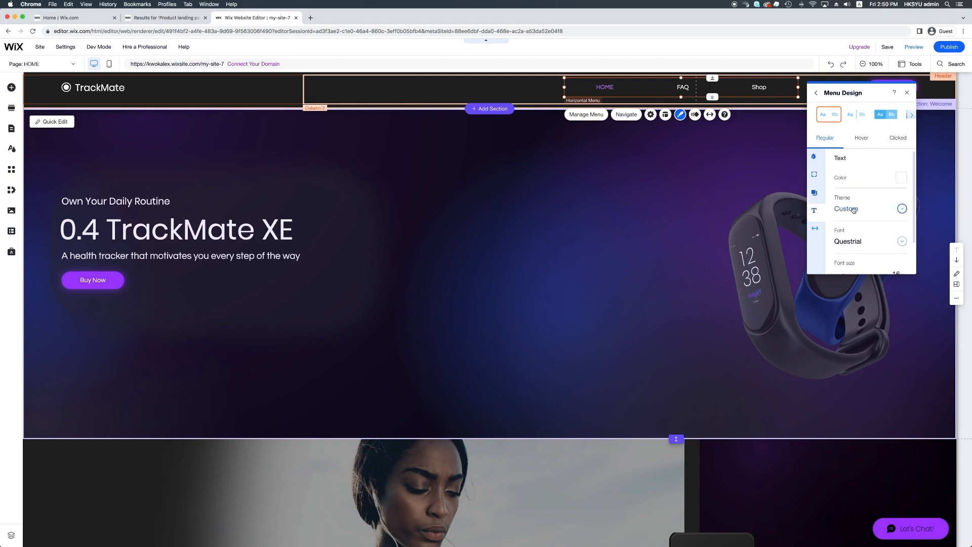
Step: Try a 20px menu font size, then set it back to 16px
{"action": "scroll", "coordinate": [872, 209], "scroll_direction": "down", "scroll_amount": 2}
{"action": "scroll", "coordinate": [872, 209], "scroll_direction": "down", "scroll_amount": 1}
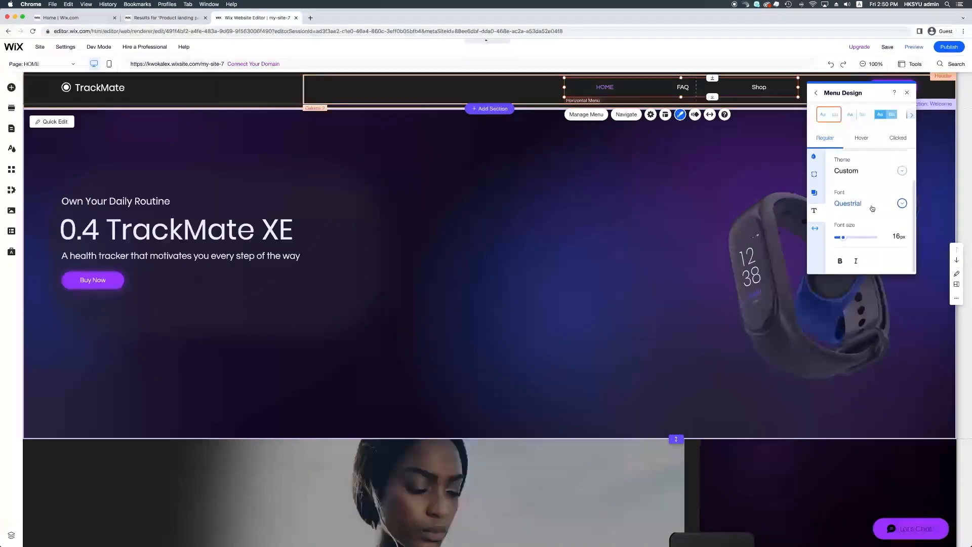
{"action": "scroll", "coordinate": [872, 208], "scroll_direction": "up", "scroll_amount": 2}
{"action": "scroll", "coordinate": [874, 208], "scroll_direction": "down", "scroll_amount": 2}
{"action": "left_click", "coordinate": [896, 237]}
{"action": "type", "text": "20"}
{"action": "key", "text": "Return"}
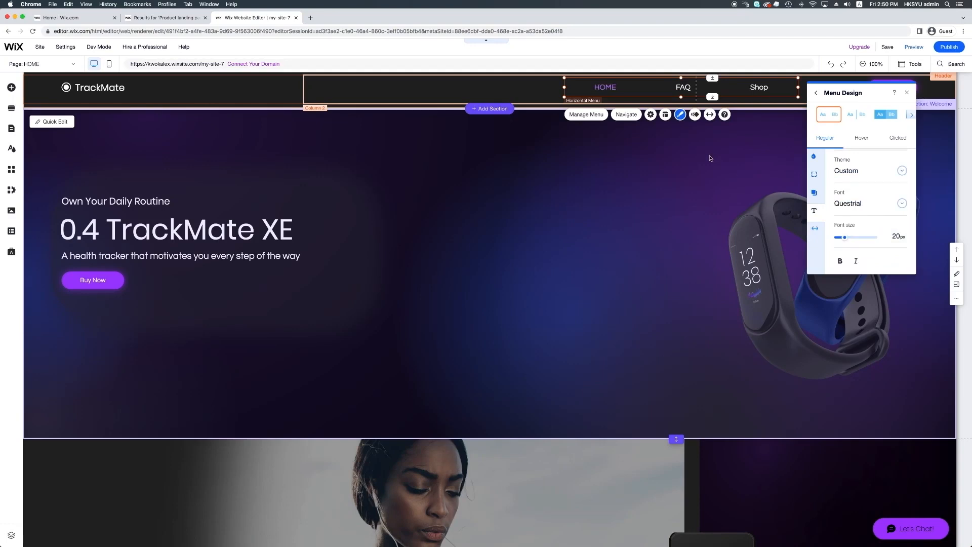
{"action": "left_click", "coordinate": [891, 237]}
{"action": "type", "text": "16"}
{"action": "key", "text": "Return"}
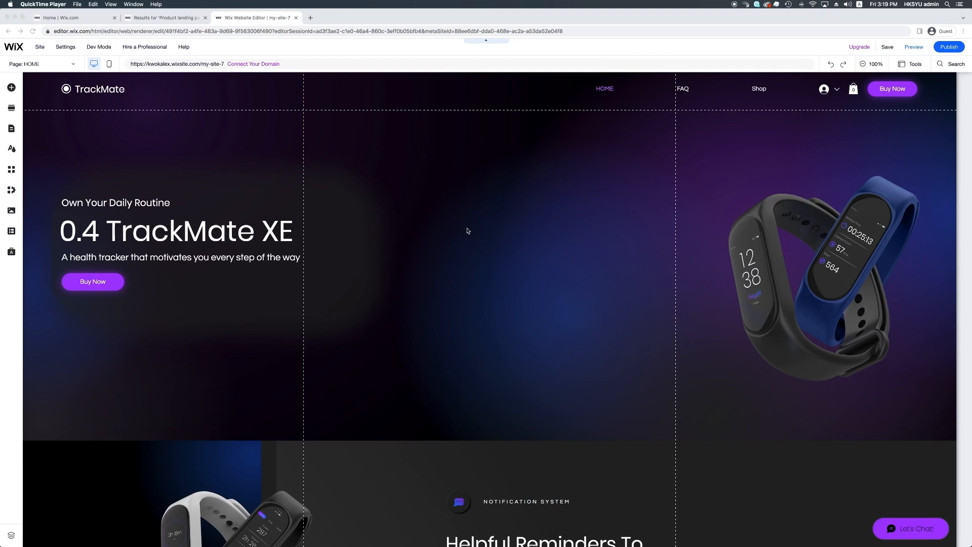
Step: Scroll down to the 'Subscribe and Get 15% Off' sign-up section and select it
{"action": "scroll", "coordinate": [467, 231], "scroll_direction": "down", "scroll_amount": 5}
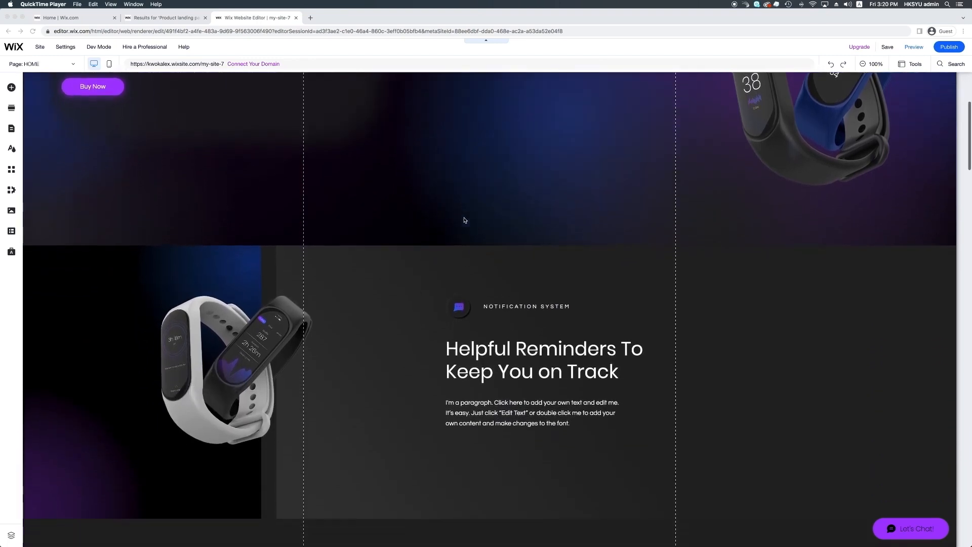
{"action": "scroll", "coordinate": [465, 220], "scroll_direction": "down", "scroll_amount": 4}
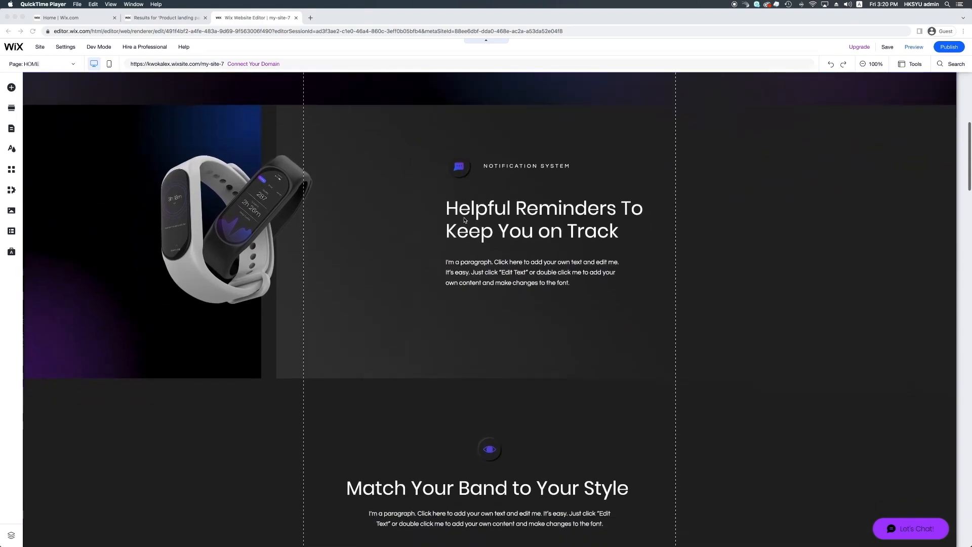
{"action": "scroll", "coordinate": [465, 220], "scroll_direction": "down", "scroll_amount": 20}
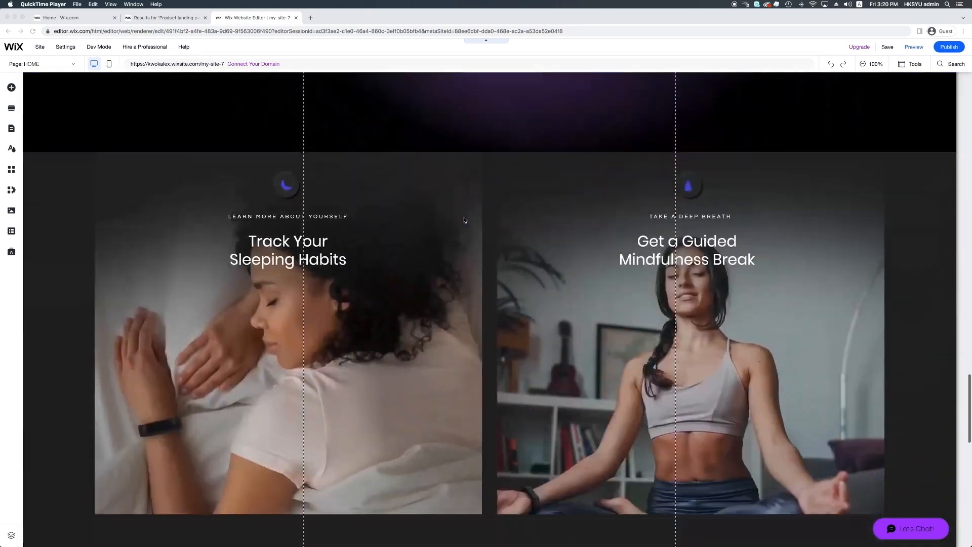
{"action": "scroll", "coordinate": [465, 220], "scroll_direction": "down", "scroll_amount": 15}
{"action": "left_click", "coordinate": [462, 249]}
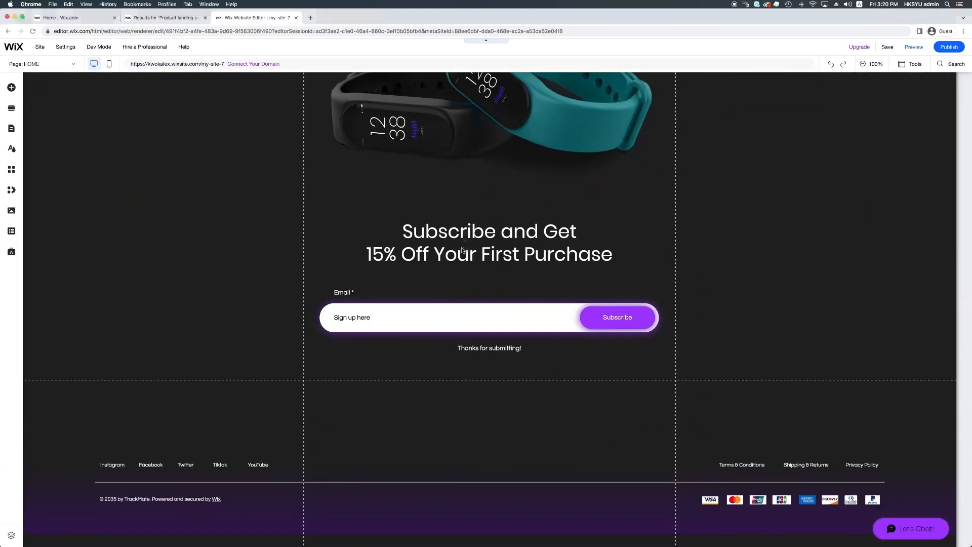
{"action": "left_click", "coordinate": [760, 239]}
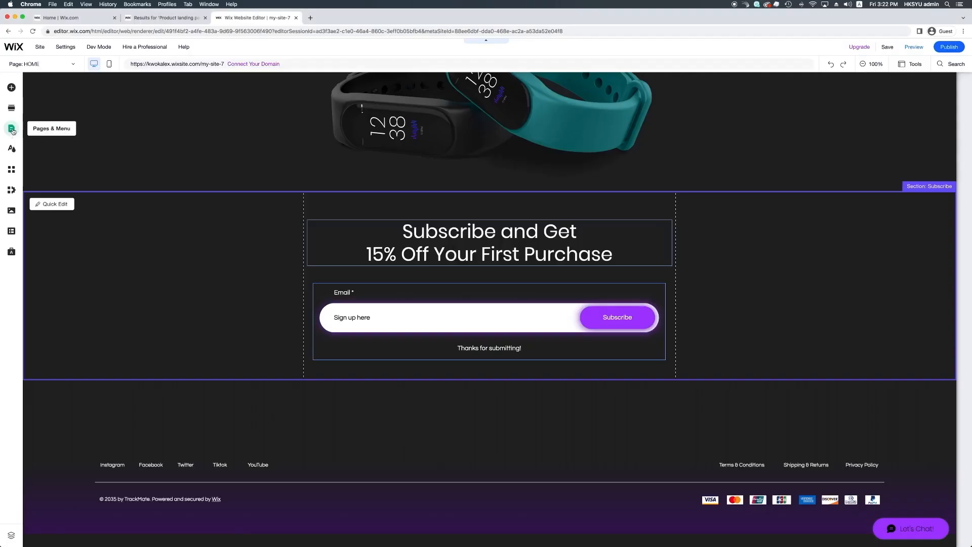
Step: Open Pages & Menu and start adding a new link to the site menu
{"action": "left_click", "coordinate": [13, 131]}
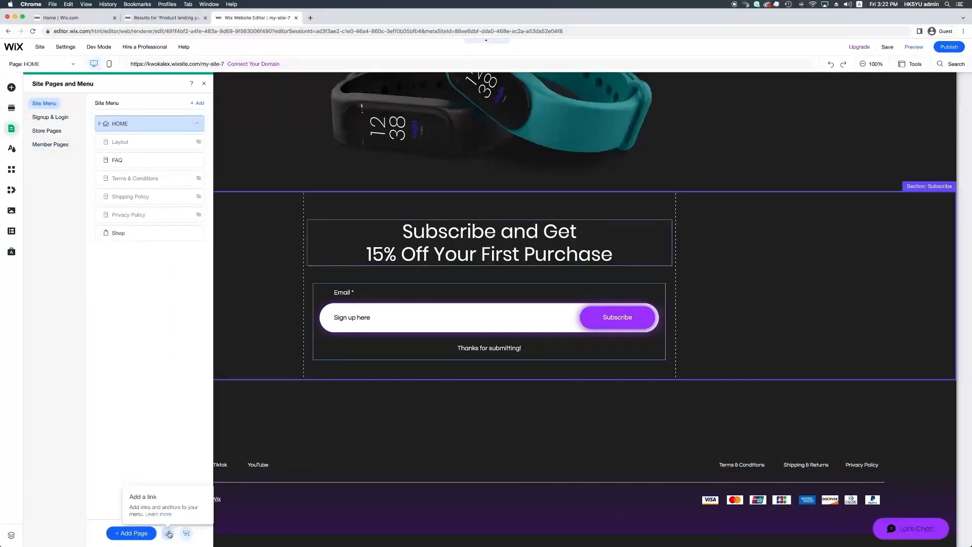
{"action": "left_click", "coordinate": [168, 533]}
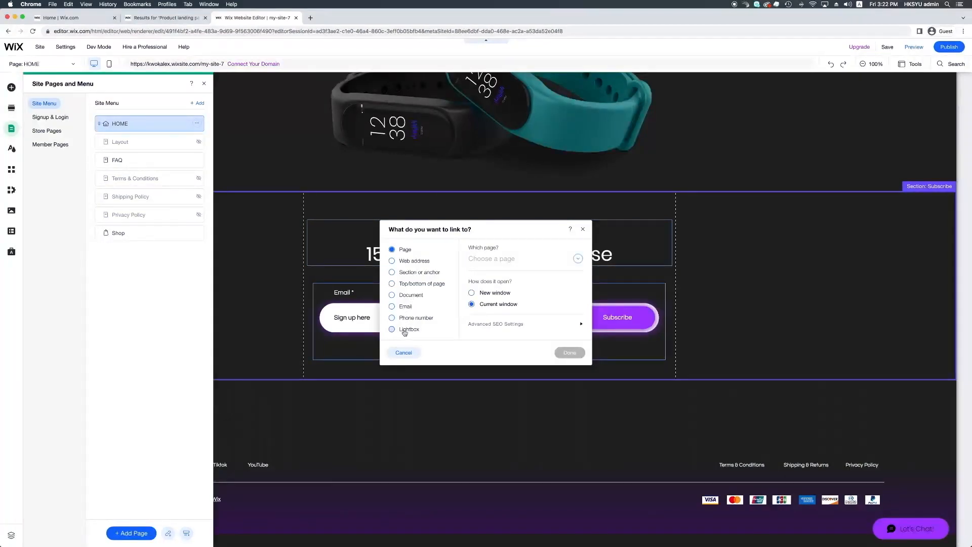
Step: Create a menu link anchored to the Subscribe section of the HOME page
{"action": "left_click", "coordinate": [408, 275]}
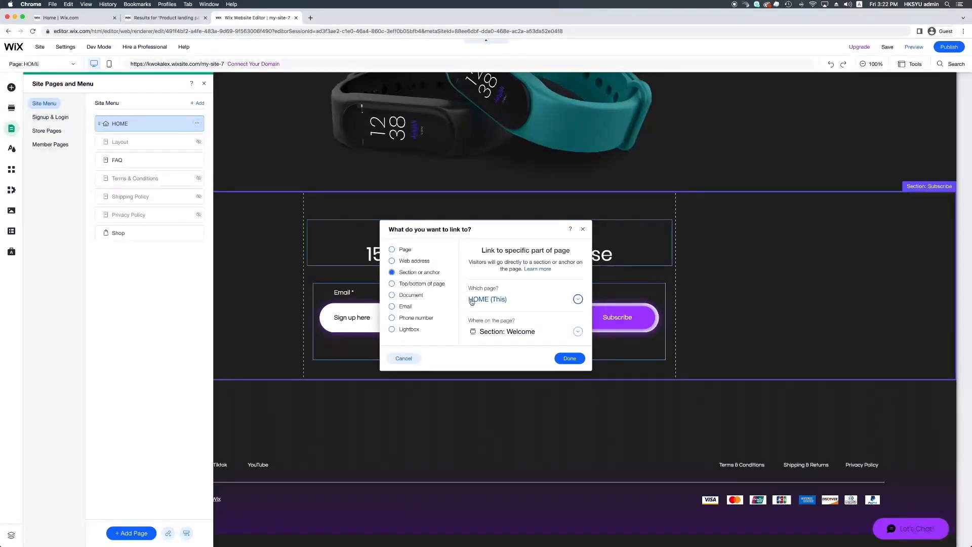
{"action": "left_click", "coordinate": [509, 304]}
{"action": "left_click", "coordinate": [561, 305]}
{"action": "left_click", "coordinate": [555, 305]}
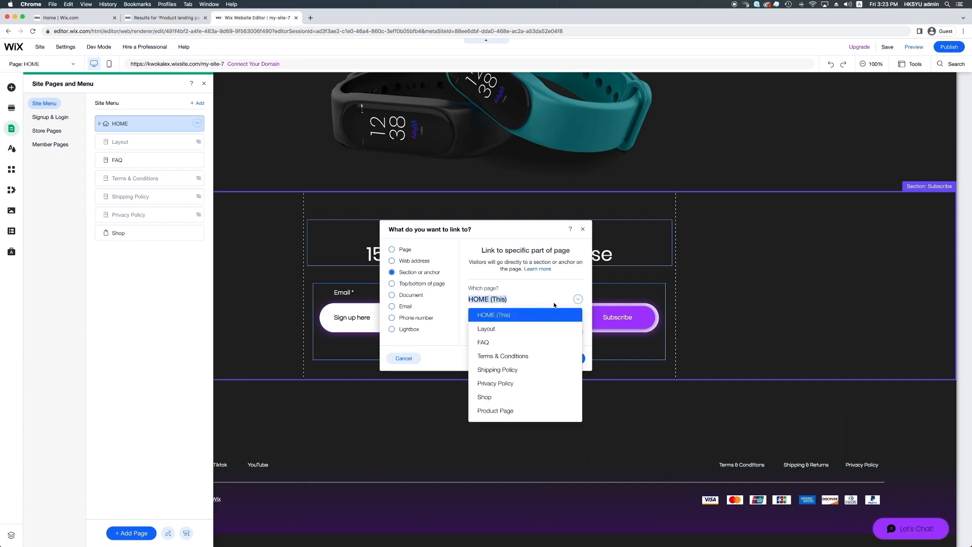
{"action": "left_click", "coordinate": [524, 319]}
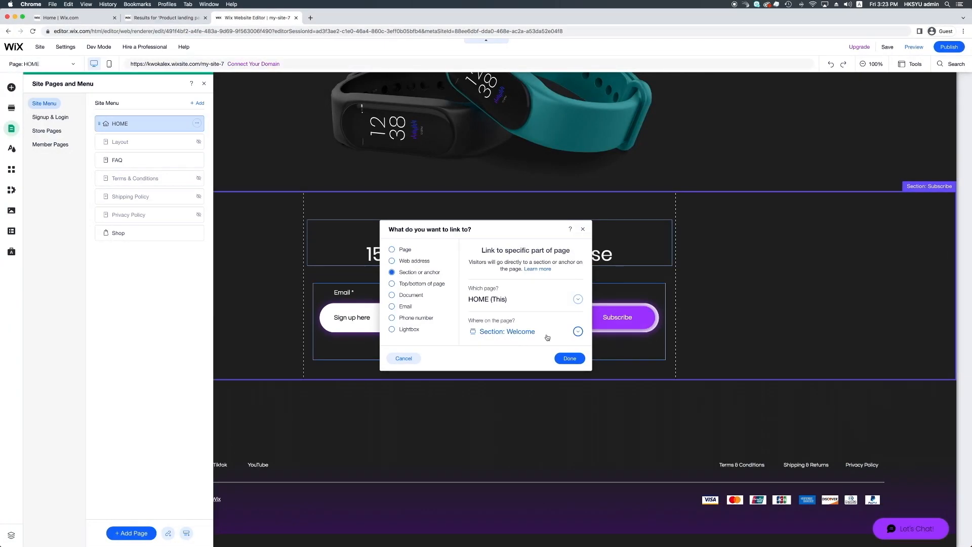
{"action": "left_click", "coordinate": [577, 332]}
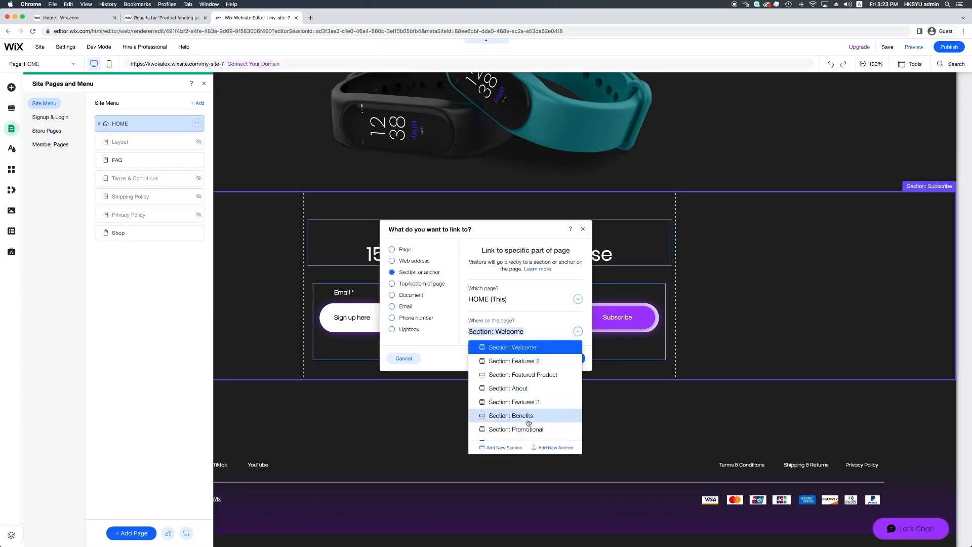
{"action": "scroll", "coordinate": [527, 420], "scroll_direction": "down", "scroll_amount": 1}
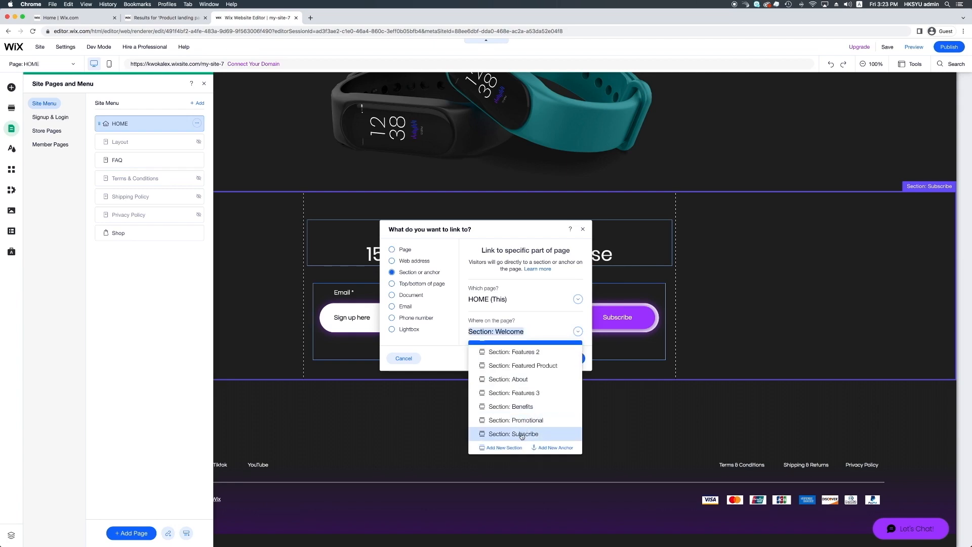
{"action": "left_click", "coordinate": [522, 434]}
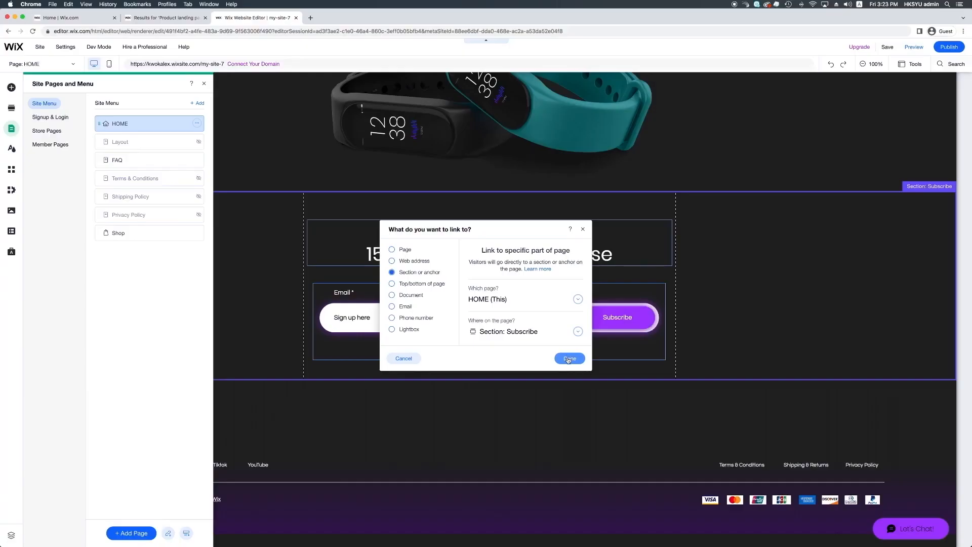
{"action": "left_click", "coordinate": [570, 359]}
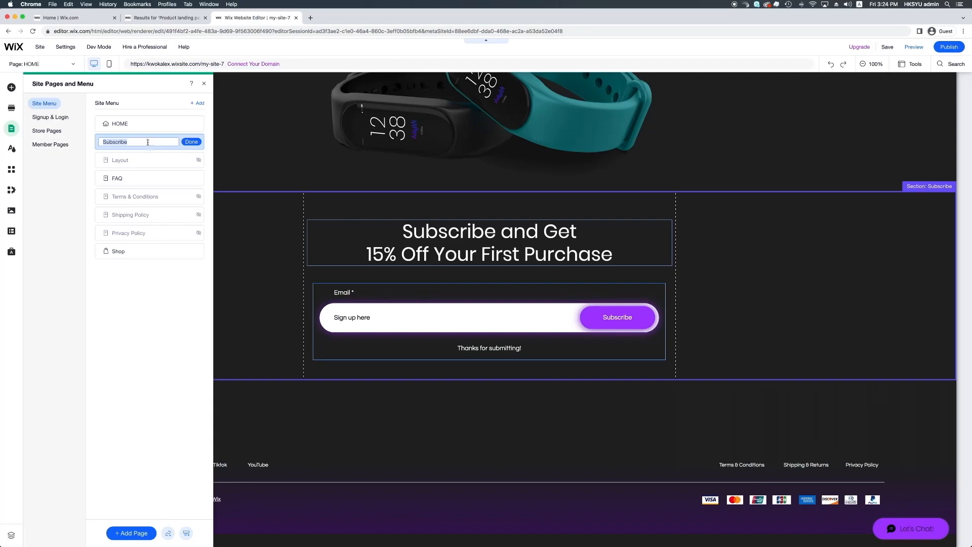
Step: Save the new Subscribe menu item and scroll back up to the header
{"action": "left_click", "coordinate": [195, 144]}
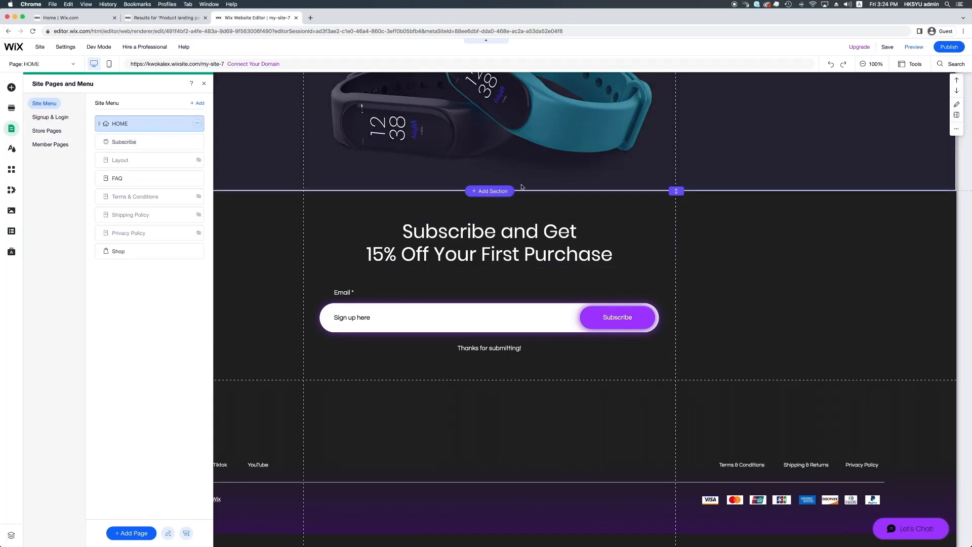
{"action": "scroll", "coordinate": [531, 233], "scroll_direction": "up", "scroll_amount": 10}
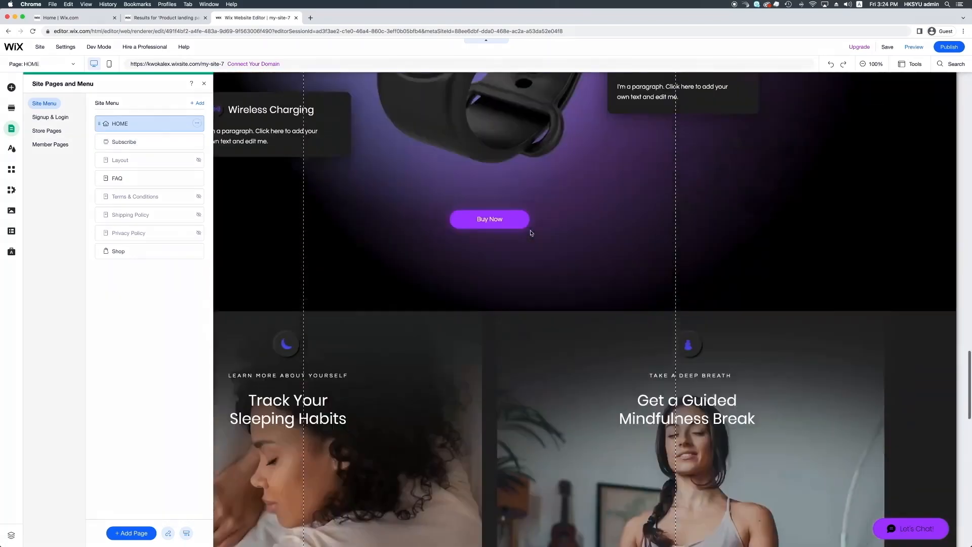
{"action": "scroll", "coordinate": [532, 233], "scroll_direction": "up", "scroll_amount": 15}
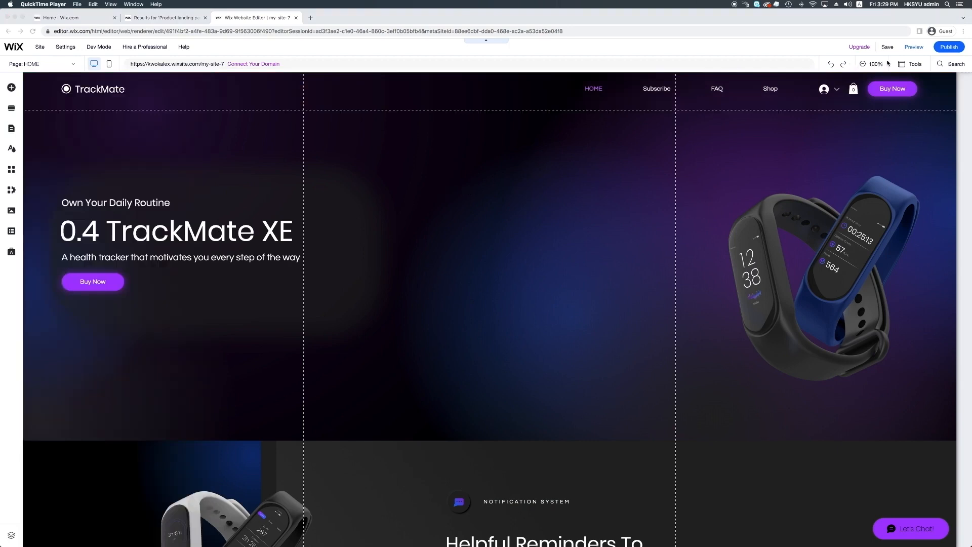
Step: Preview the site and test the Subscribe header link jumping to its section
{"action": "left_click", "coordinate": [914, 47]}
{"action": "left_click", "coordinate": [913, 48]}
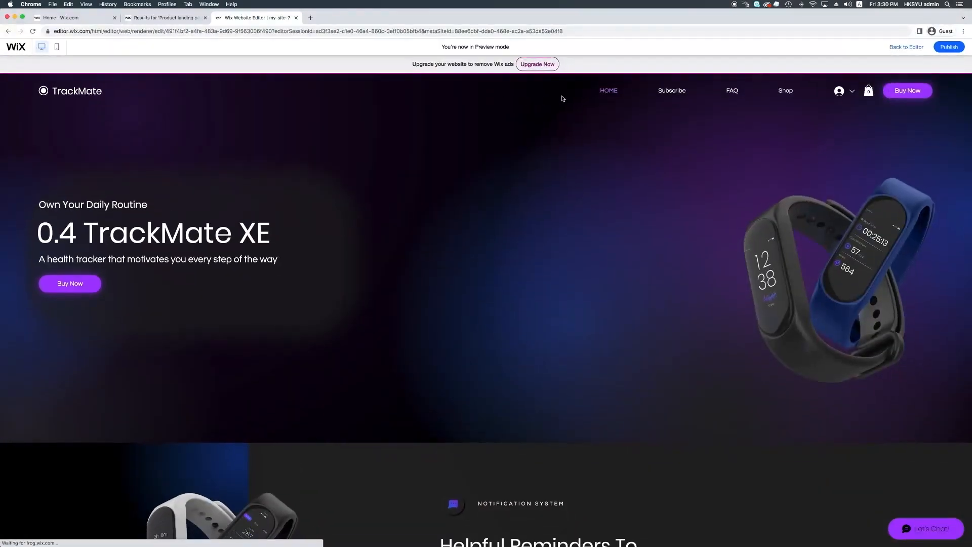
{"action": "left_click", "coordinate": [667, 96]}
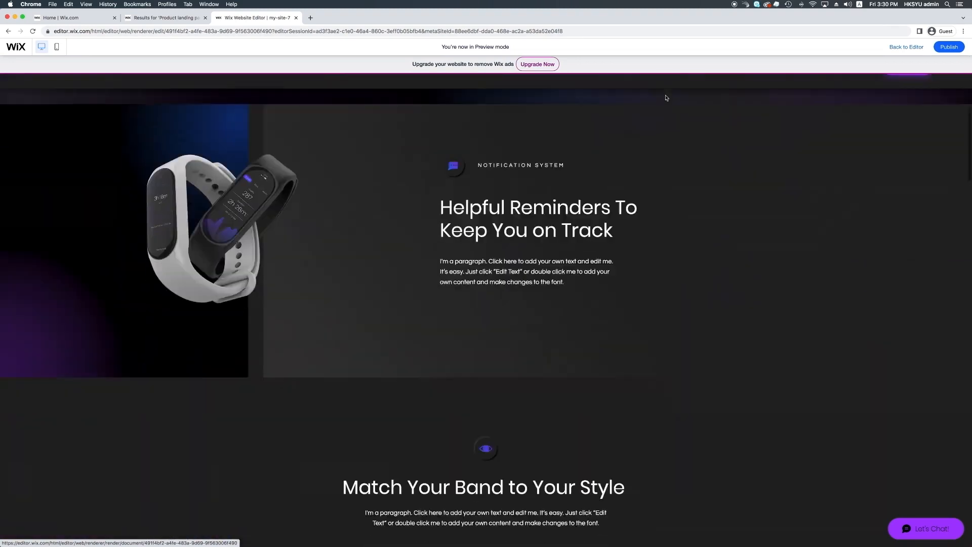
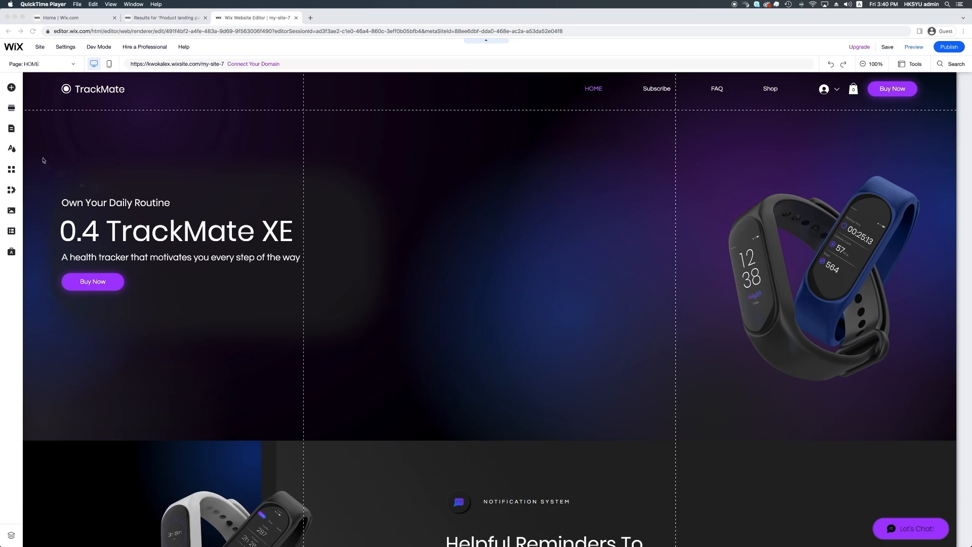
Step: Browse the Add Elements categories: text, images, buttons, strips, boxes, gallery, shapes, social and contact
{"action": "left_click", "coordinate": [11, 91]}
{"action": "left_click", "coordinate": [13, 89]}
{"action": "left_click", "coordinate": [36, 104]}
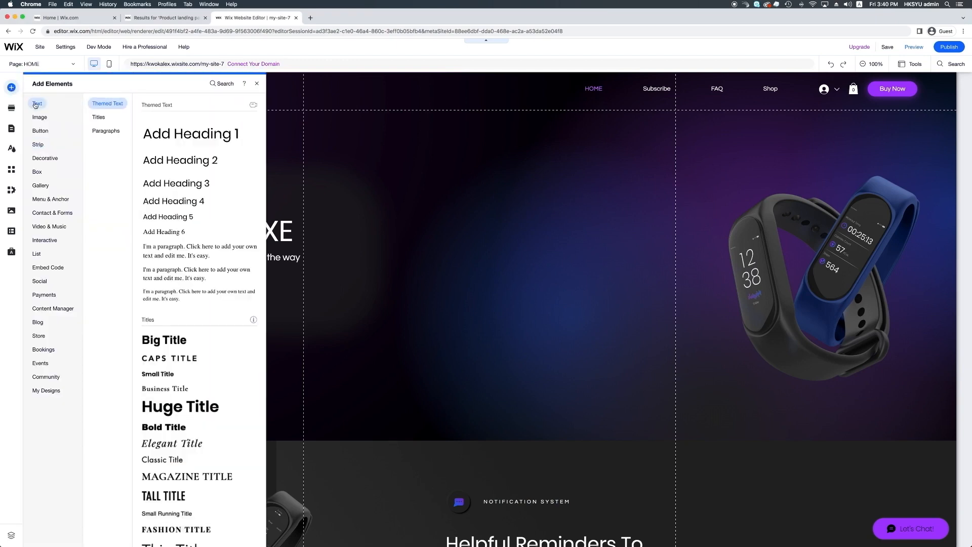
{"action": "left_click", "coordinate": [37, 117]}
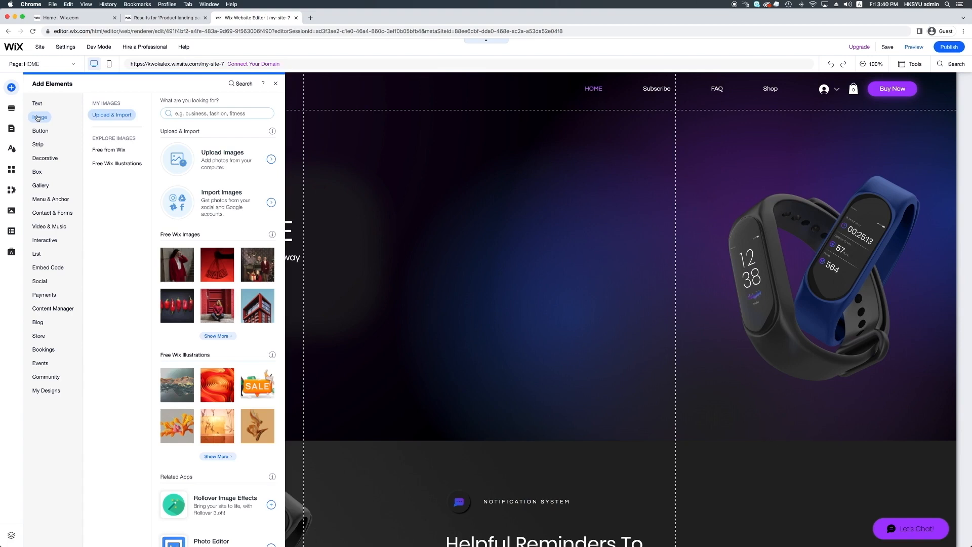
{"action": "left_click", "coordinate": [38, 133]}
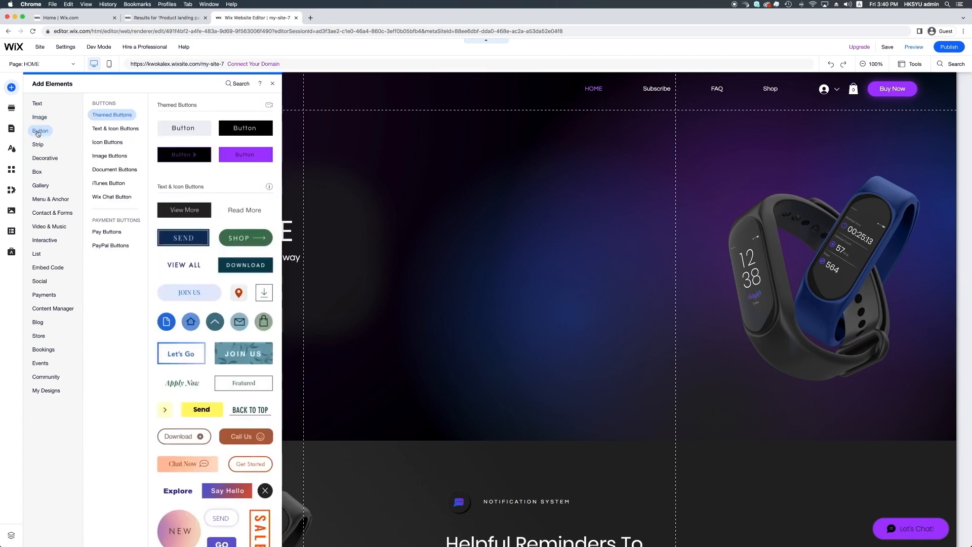
{"action": "left_click", "coordinate": [38, 145]}
{"action": "left_click", "coordinate": [37, 172]}
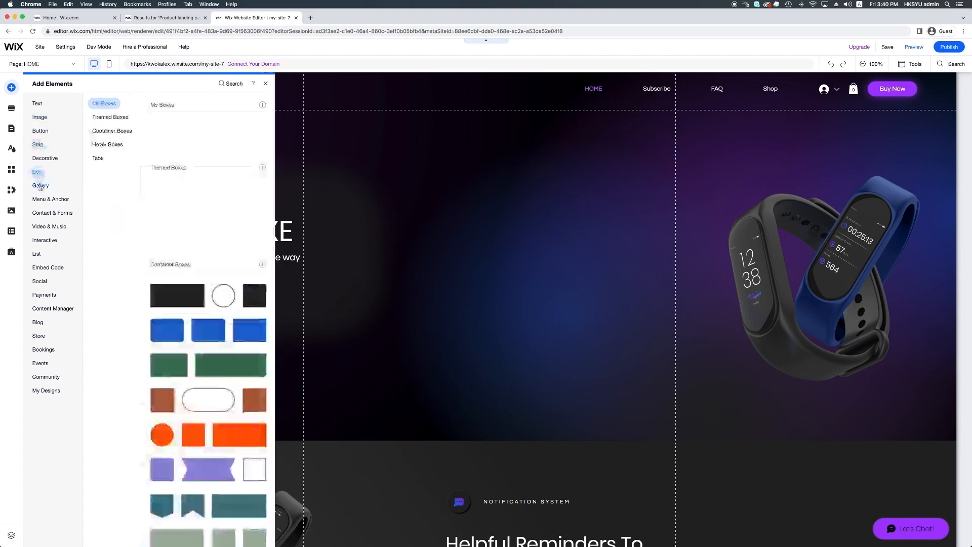
{"action": "left_click", "coordinate": [40, 186]}
{"action": "left_click", "coordinate": [49, 160]}
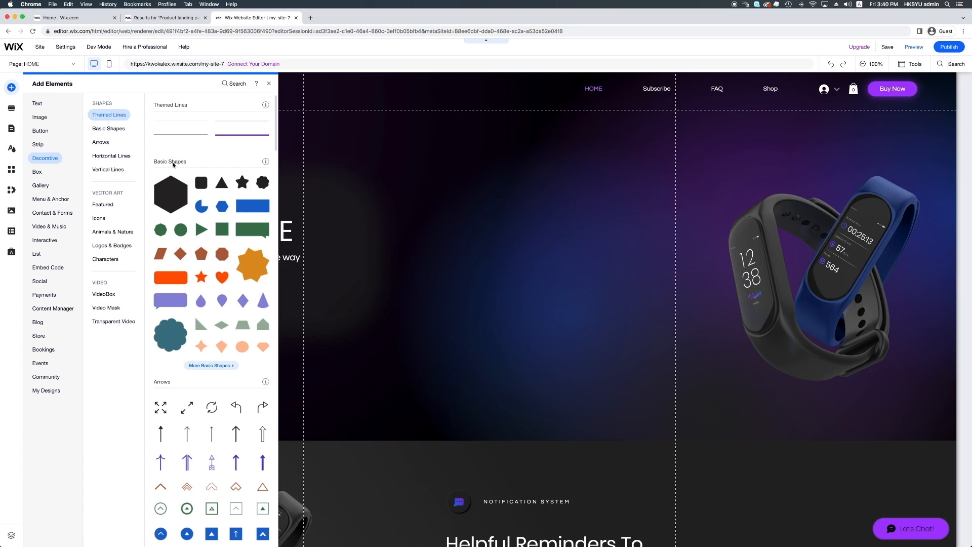
{"action": "left_click", "coordinate": [43, 280]}
{"action": "left_click", "coordinate": [55, 213]}
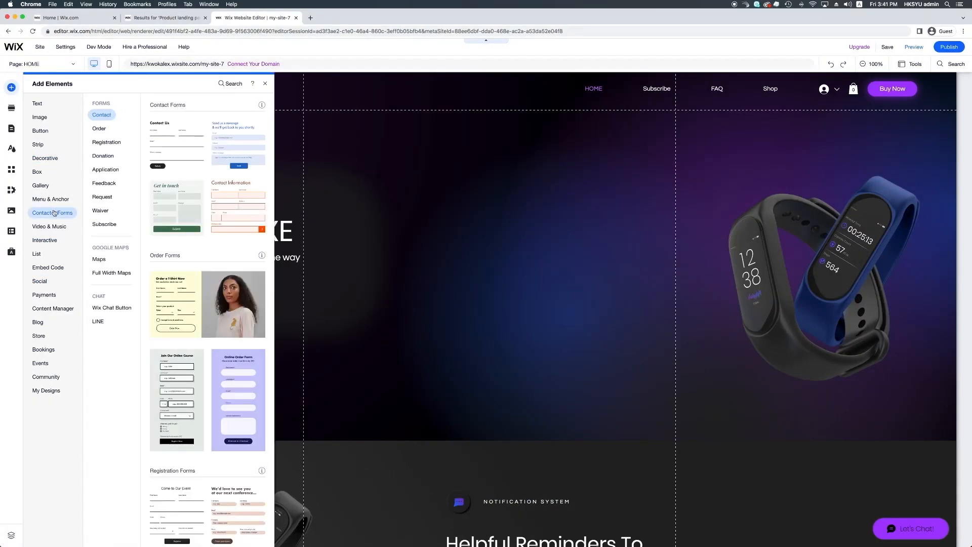
{"action": "left_click", "coordinate": [494, 231]}
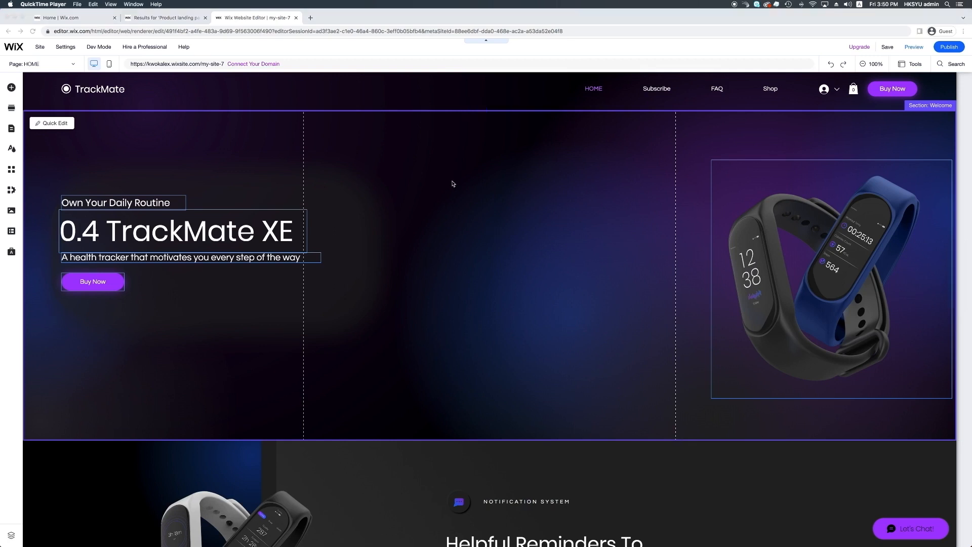
Step: Compare the Featured, About, Services and Contact strips, then place a plain black Classic strip below the welcome section
{"action": "left_click", "coordinate": [10, 89]}
{"action": "left_click", "coordinate": [11, 89]}
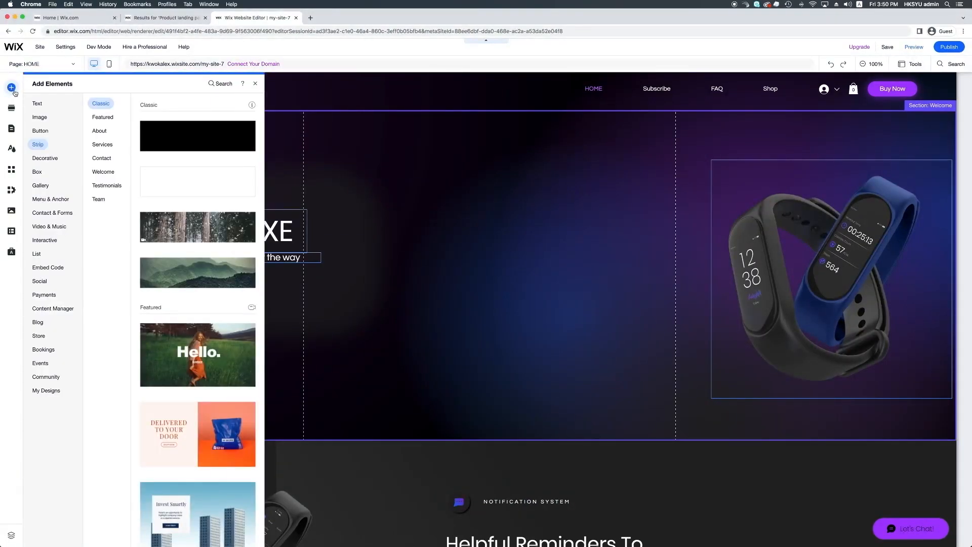
{"action": "left_click", "coordinate": [40, 130]}
{"action": "left_click", "coordinate": [41, 146]}
{"action": "left_click", "coordinate": [90, 131]}
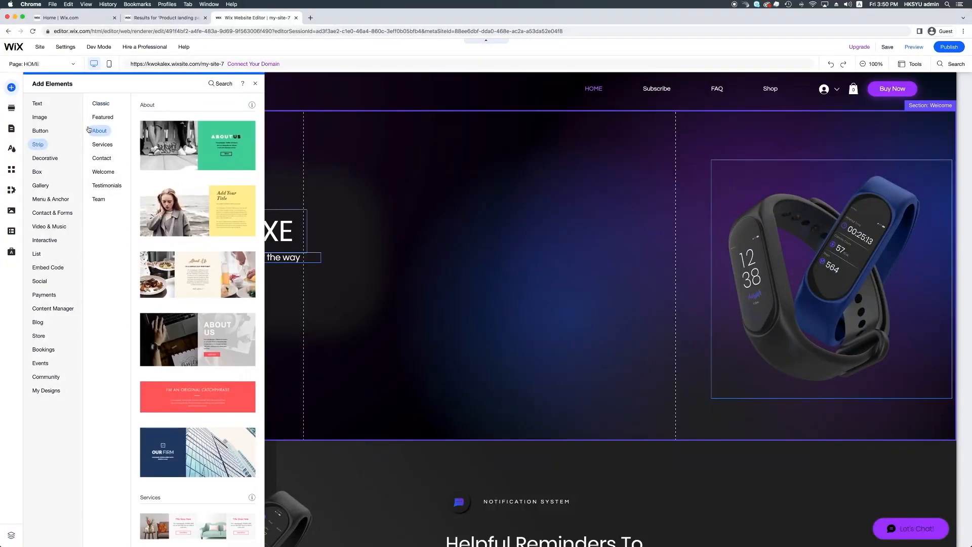
{"action": "left_click", "coordinate": [98, 120]}
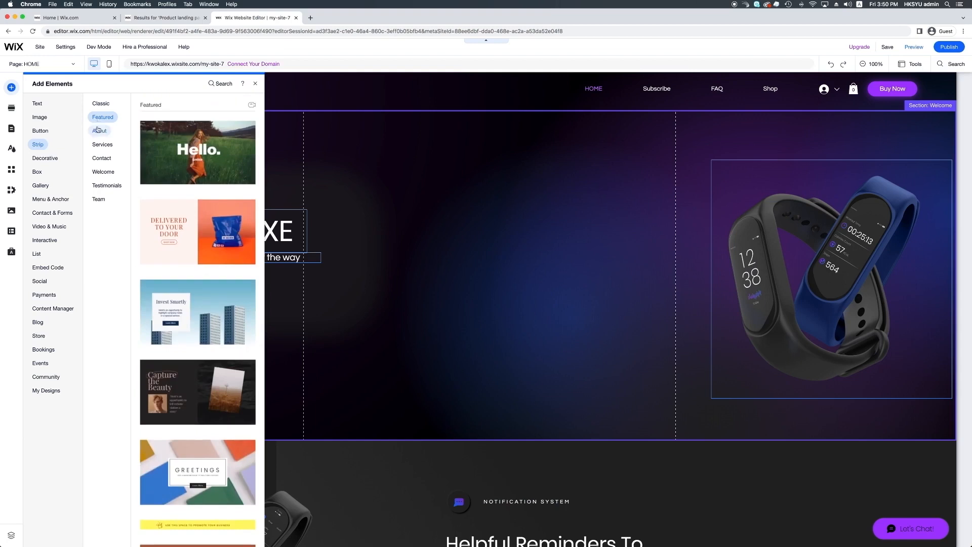
{"action": "left_click", "coordinate": [98, 132]}
{"action": "left_click", "coordinate": [101, 145]}
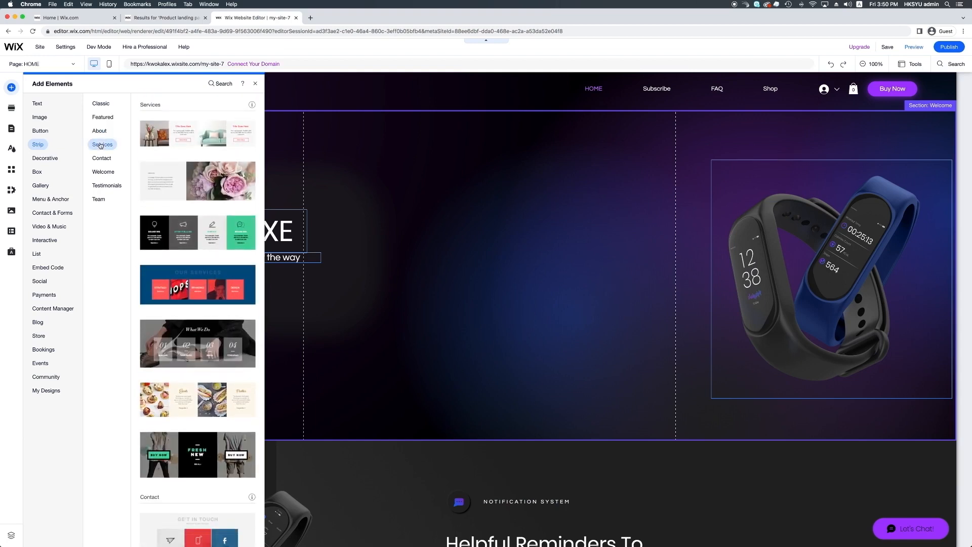
{"action": "left_click", "coordinate": [101, 159]}
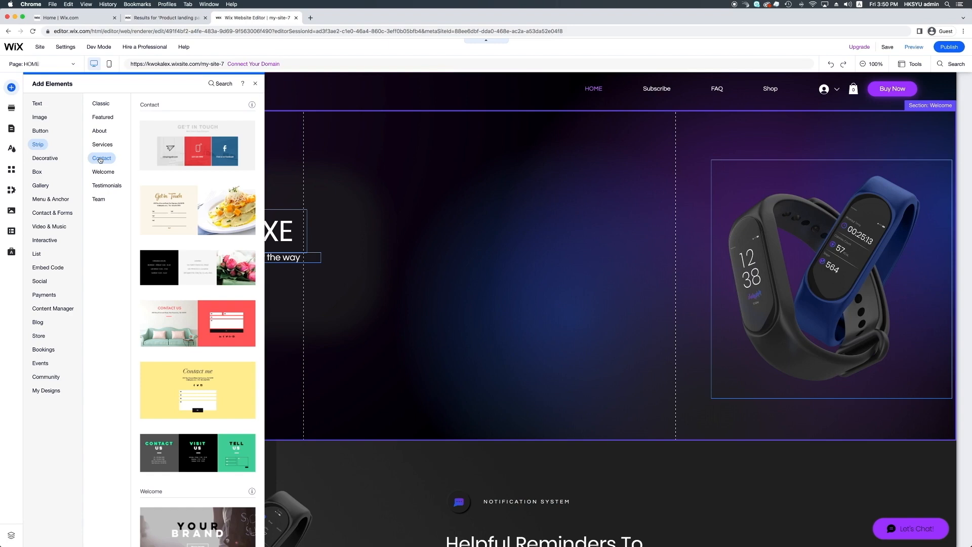
{"action": "left_click", "coordinate": [103, 106]}
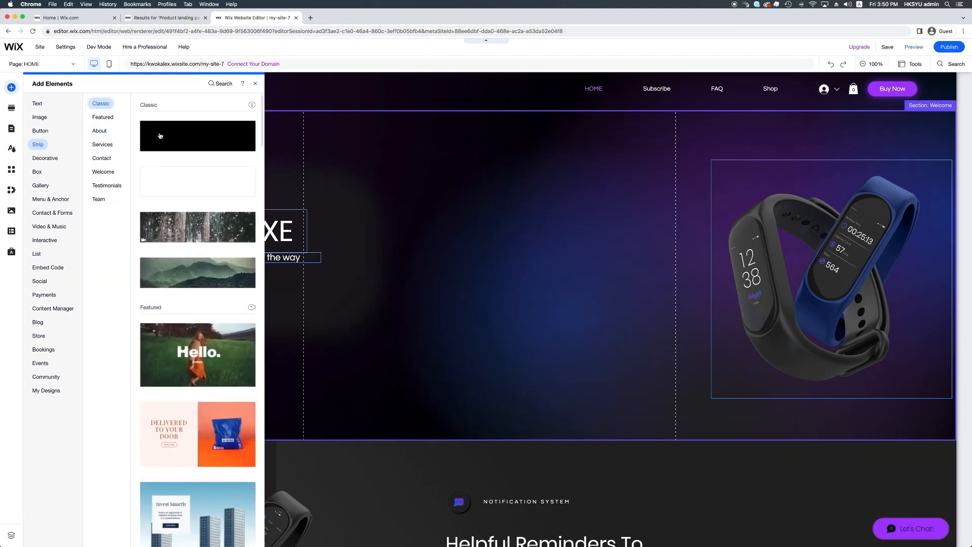
{"action": "left_click_drag", "start_coordinate": [163, 146], "coordinate": [377, 431]}
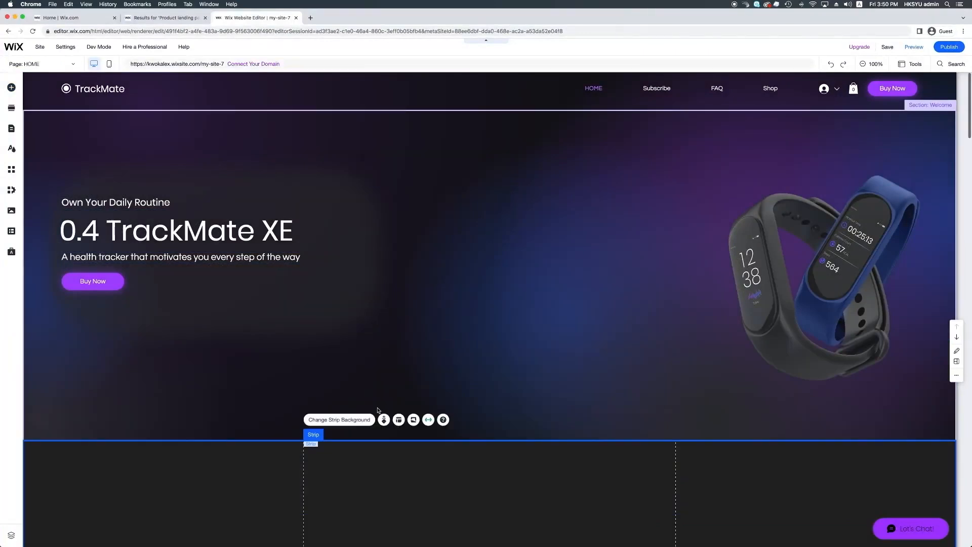
Step: Set the new dark strip's height to 800 px
{"action": "scroll", "coordinate": [378, 411], "scroll_direction": "down", "scroll_amount": 4}
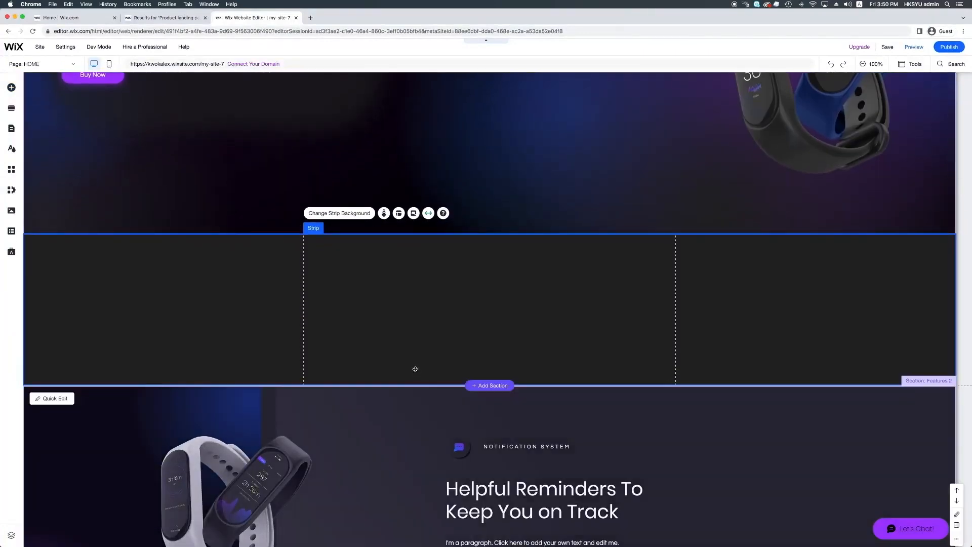
{"action": "scroll", "coordinate": [416, 364], "scroll_direction": "up", "scroll_amount": 1}
{"action": "scroll", "coordinate": [416, 365], "scroll_direction": "up", "scroll_amount": 3}
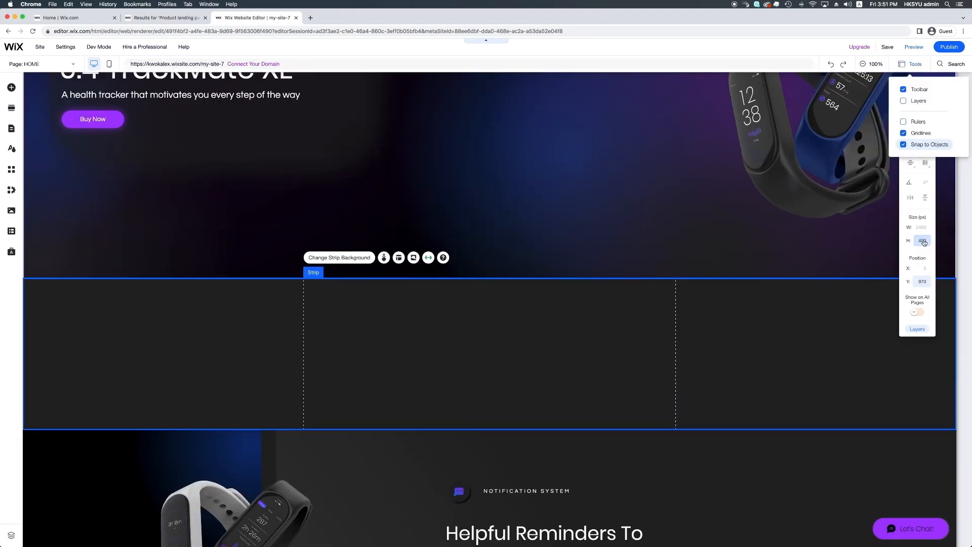
{"action": "left_click", "coordinate": [924, 242]}
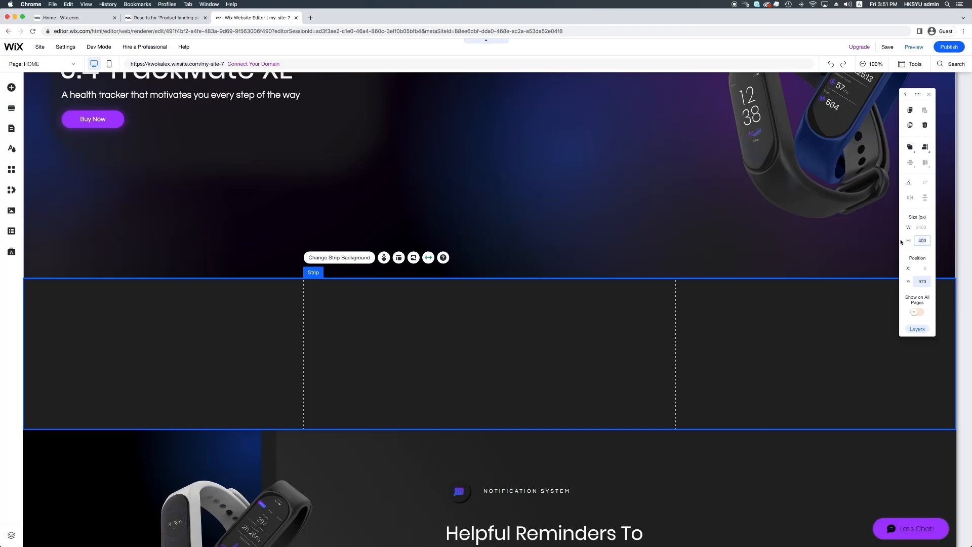
{"action": "type", "text": "8"}
{"action": "key", "text": "Return"}
{"action": "scroll", "coordinate": [678, 423], "scroll_direction": "down", "scroll_amount": 2}
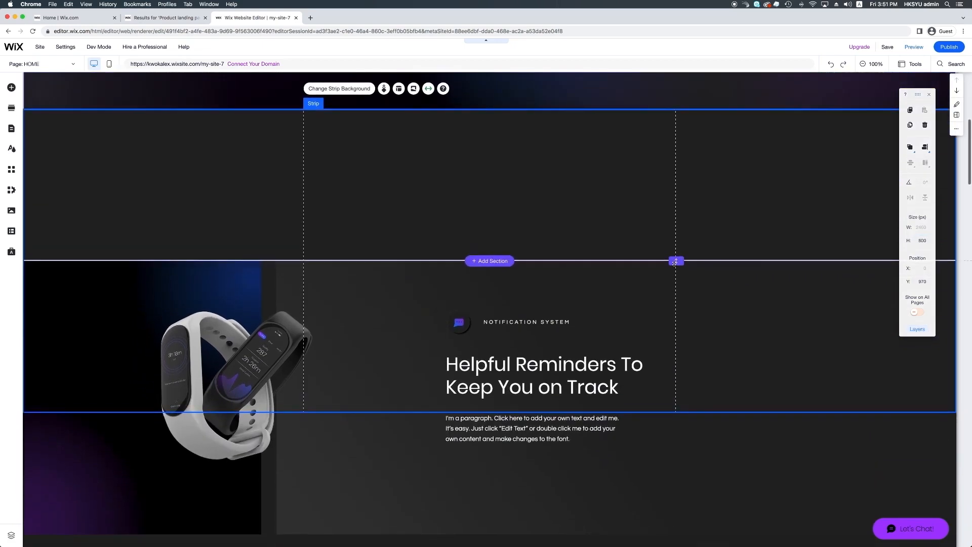
{"action": "left_click_drag", "start_coordinate": [676, 261], "coordinate": [679, 428]}
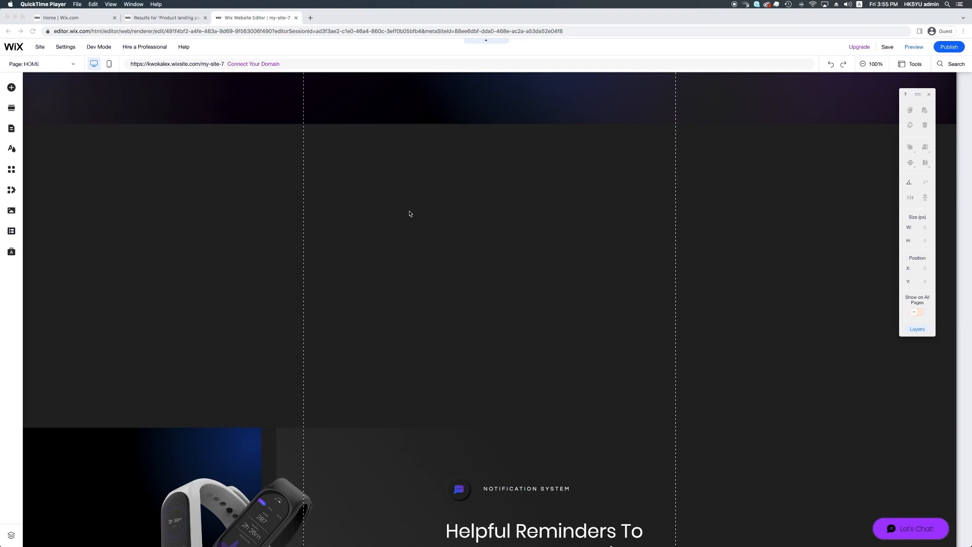
{"action": "left_click", "coordinate": [423, 191]}
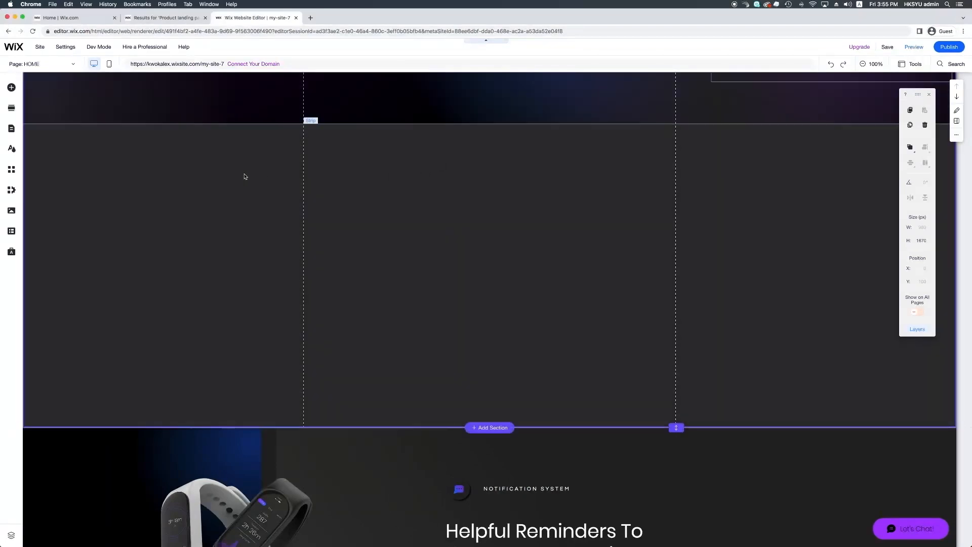
Step: Add a second column to the dark strip from its Layout options
{"action": "left_click", "coordinate": [351, 136]}
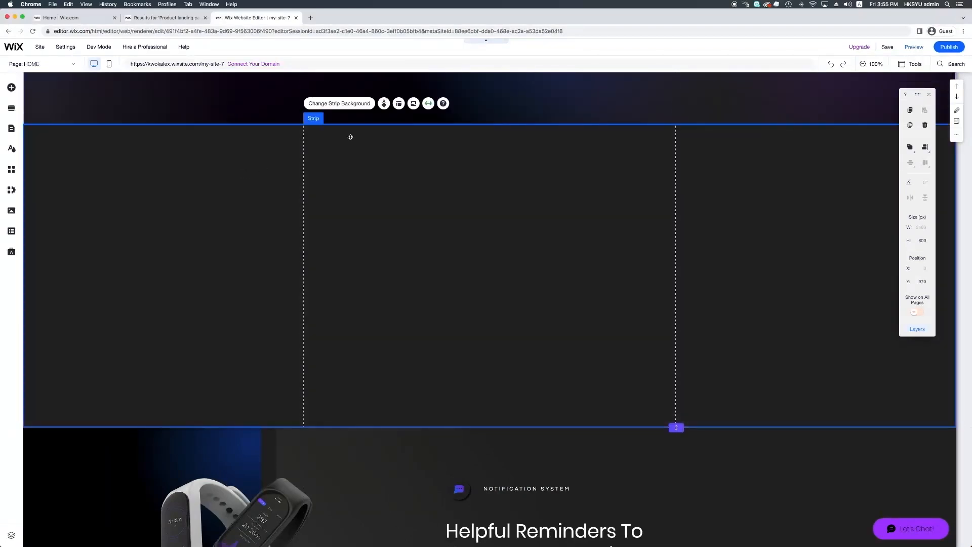
{"action": "left_click", "coordinate": [399, 104]}
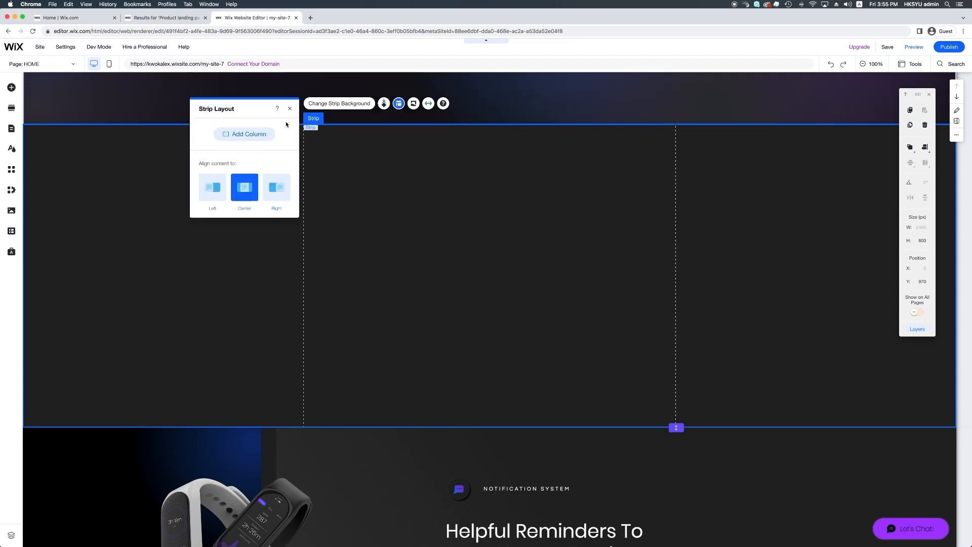
{"action": "left_click", "coordinate": [249, 137]}
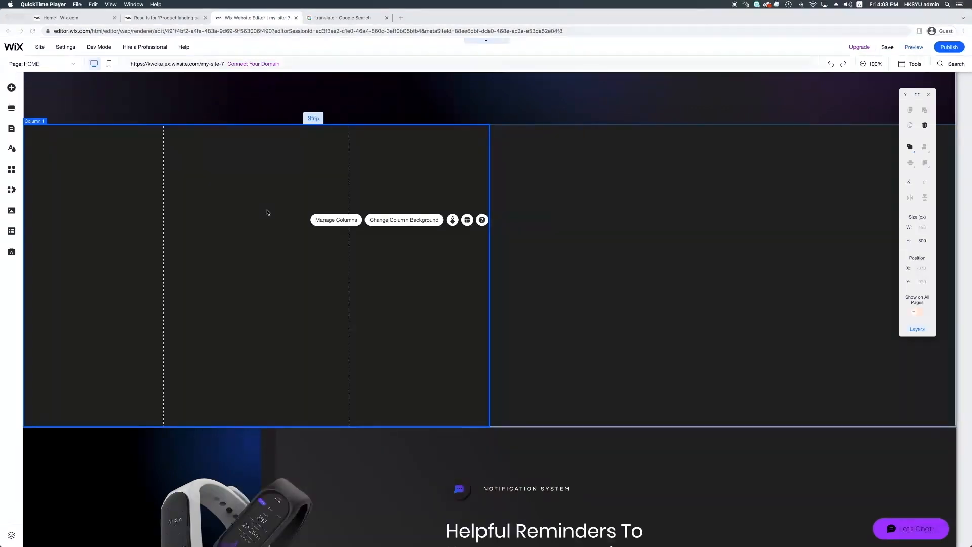
Step: Make the left column's background the sleeping-woman photo found by searching 'sleep'
{"action": "left_click", "coordinate": [386, 221]}
{"action": "left_click", "coordinate": [385, 221]}
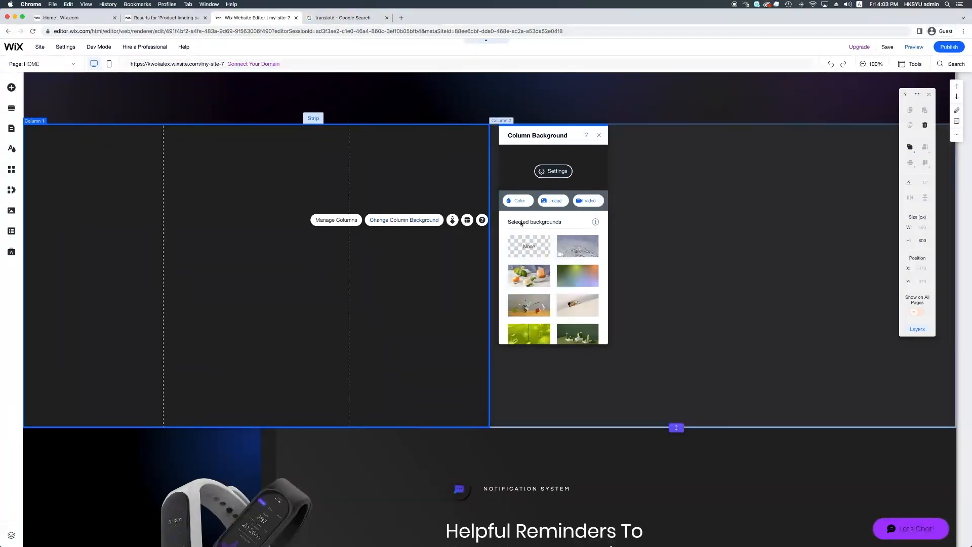
{"action": "left_click", "coordinate": [519, 201]}
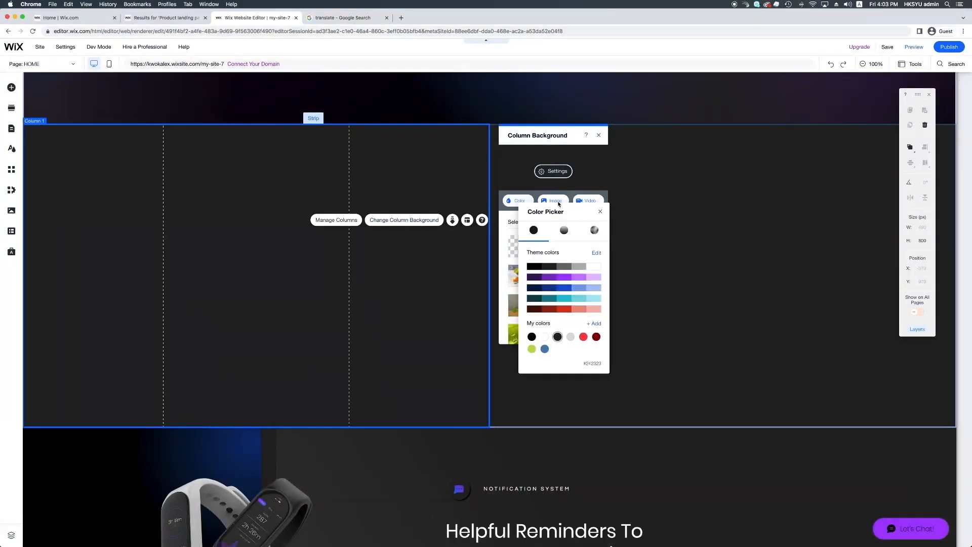
{"action": "left_click", "coordinate": [557, 202]}
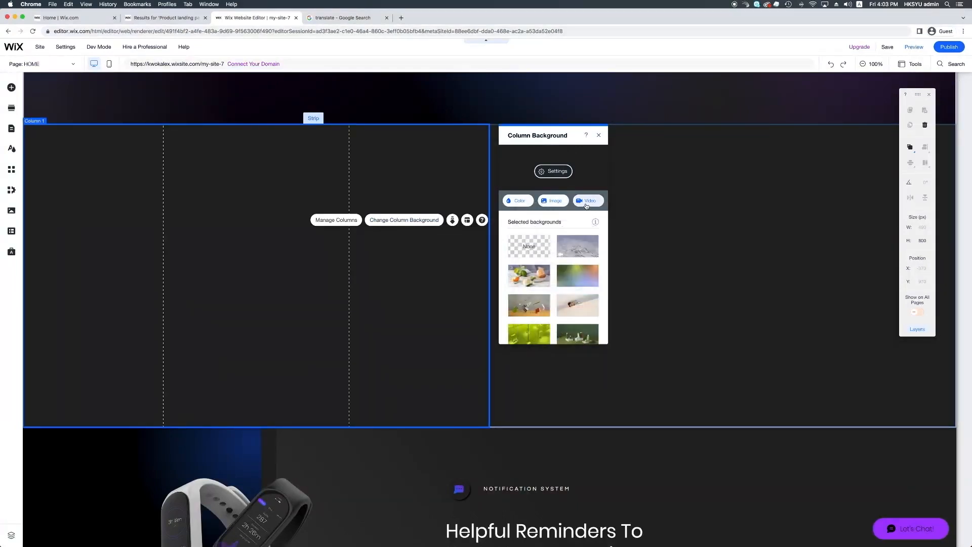
{"action": "left_click", "coordinate": [556, 203]}
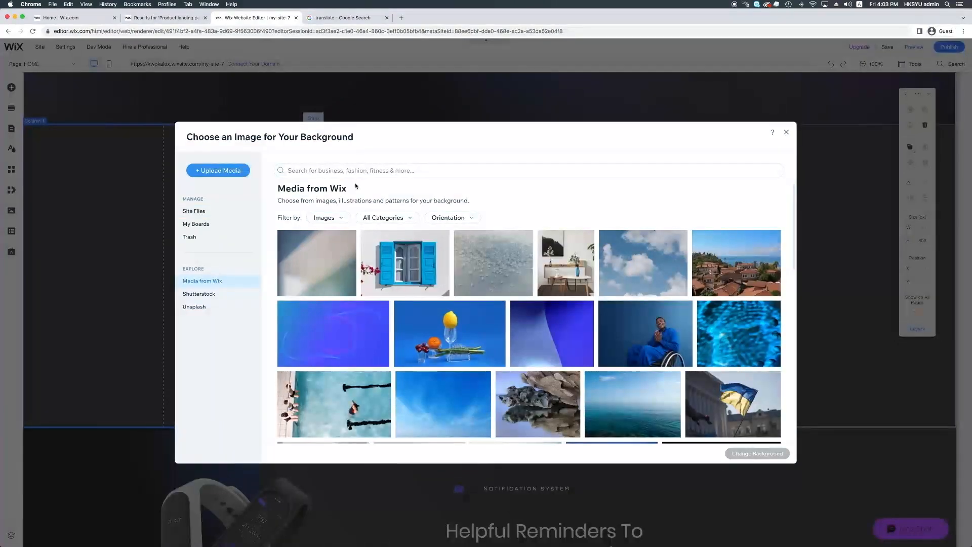
{"action": "left_click", "coordinate": [375, 172]}
{"action": "type", "text": "sleep"}
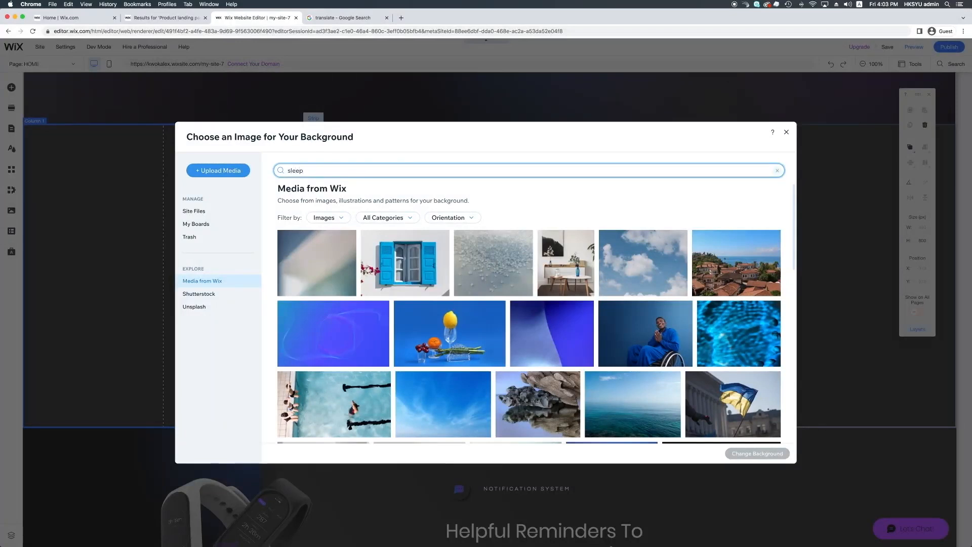
{"action": "key", "text": "Return"}
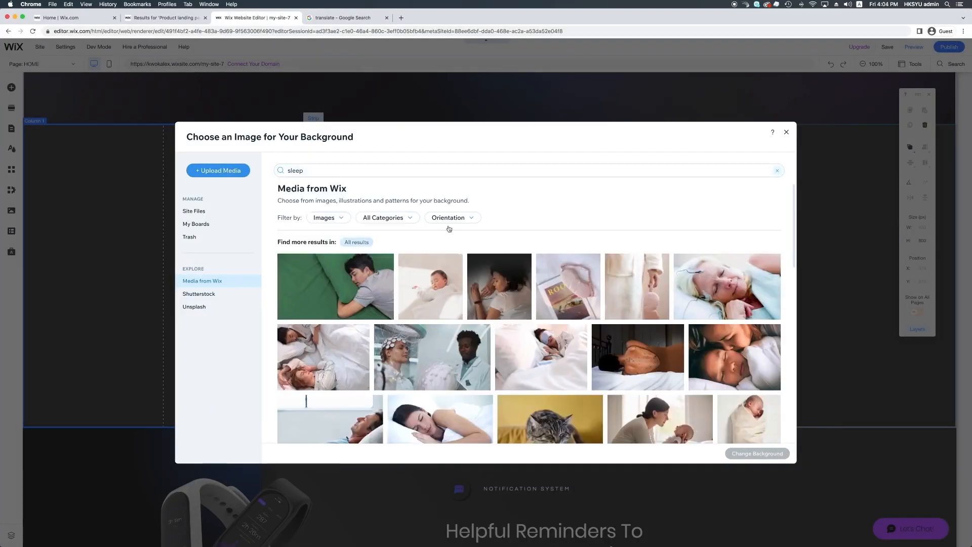
{"action": "left_click", "coordinate": [493, 285]}
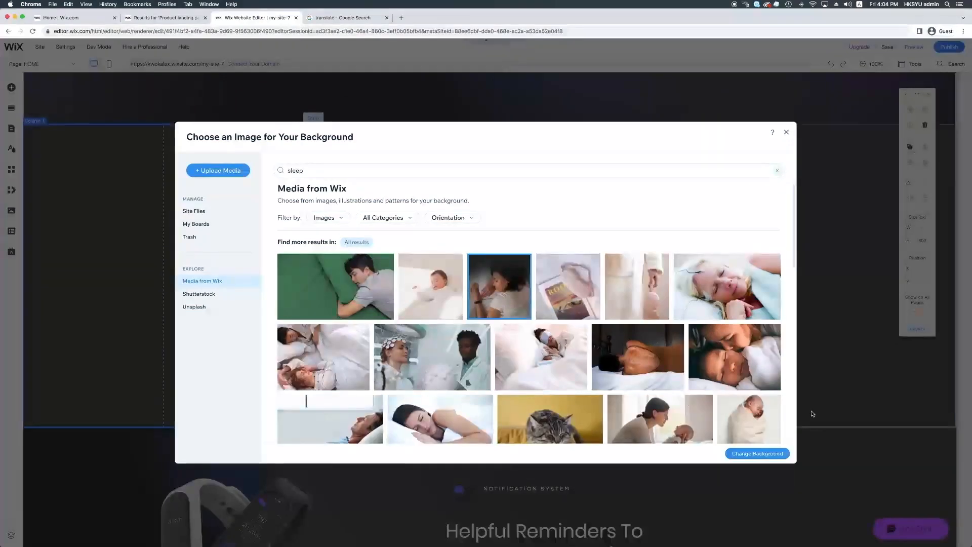
{"action": "left_click", "coordinate": [776, 453]}
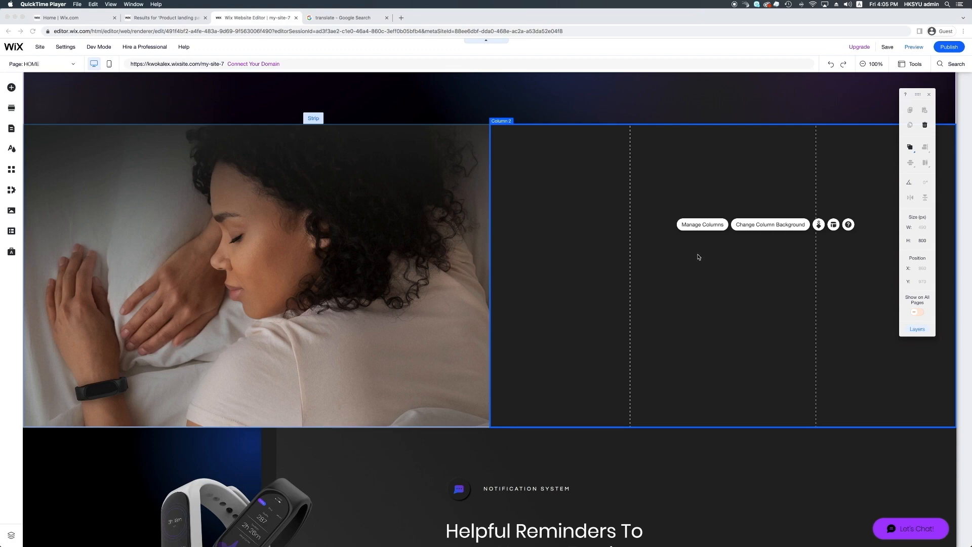
Step: Make the right column's background the 'Man Running in Field' video from a 'running' search
{"action": "left_click", "coordinate": [770, 228]}
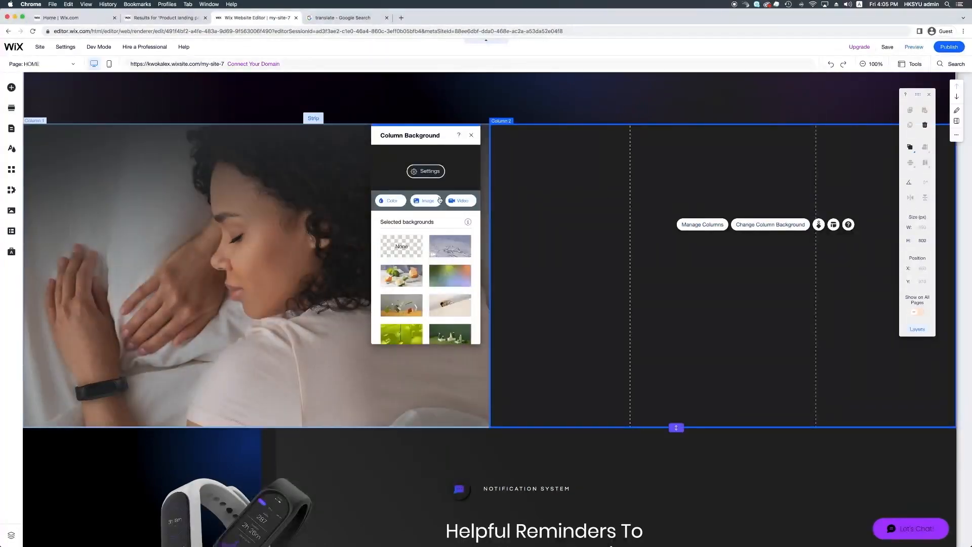
{"action": "left_click", "coordinate": [460, 203]}
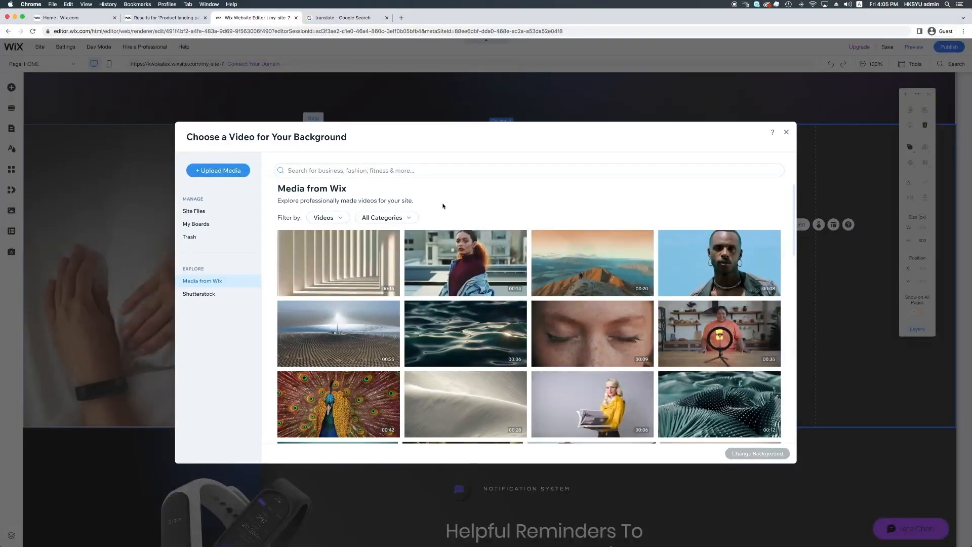
{"action": "left_click", "coordinate": [460, 170]}
{"action": "type", "text": "running"}
{"action": "key", "text": "Return"}
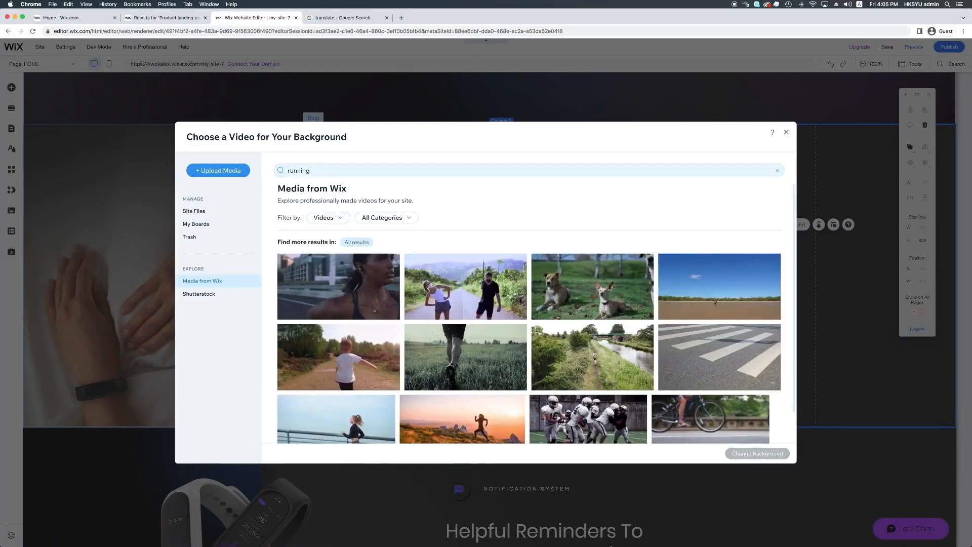
{"action": "left_click", "coordinate": [454, 347]}
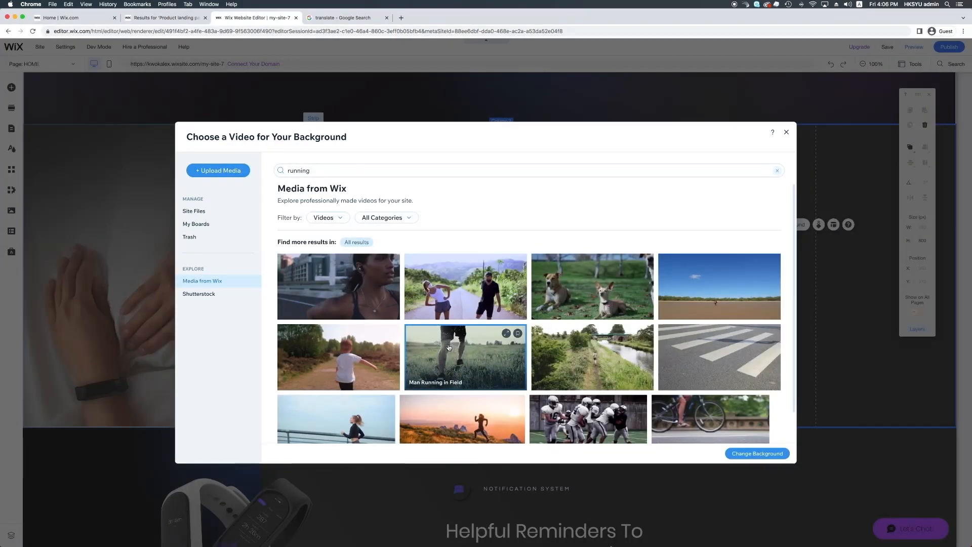
{"action": "scroll", "coordinate": [456, 349], "scroll_direction": "down", "scroll_amount": 2}
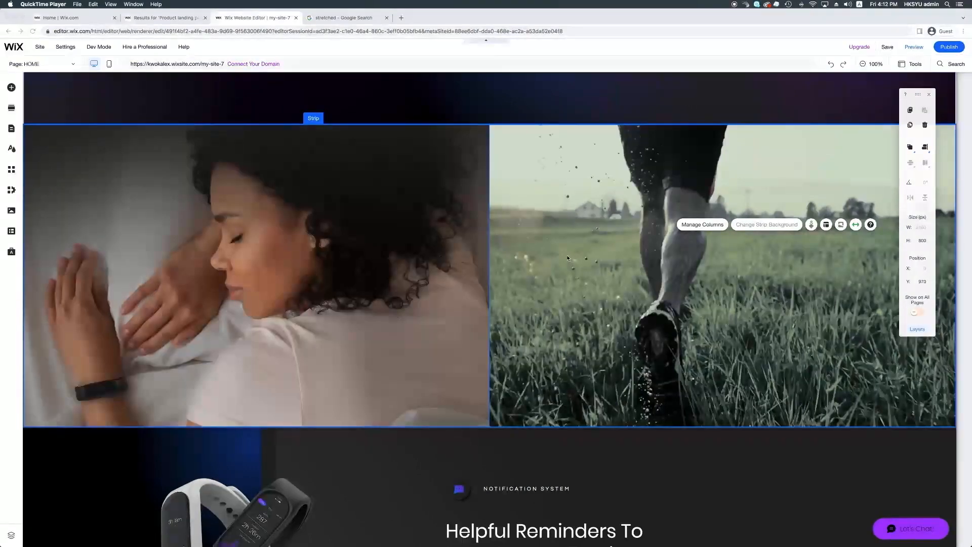
Step: Set the strip's column spacing to 40 px and switch off Stretched
{"action": "left_click", "coordinate": [320, 121]}
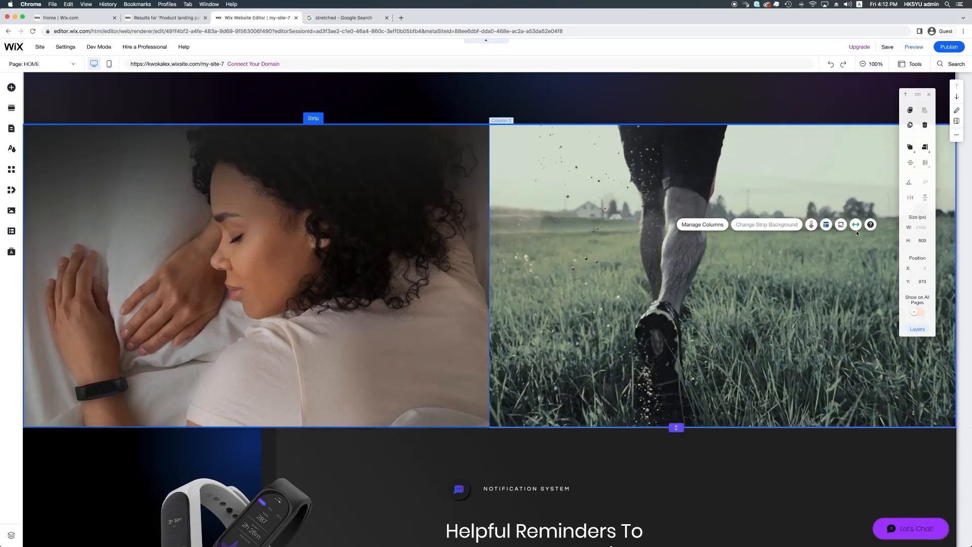
{"action": "left_click", "coordinate": [826, 224]}
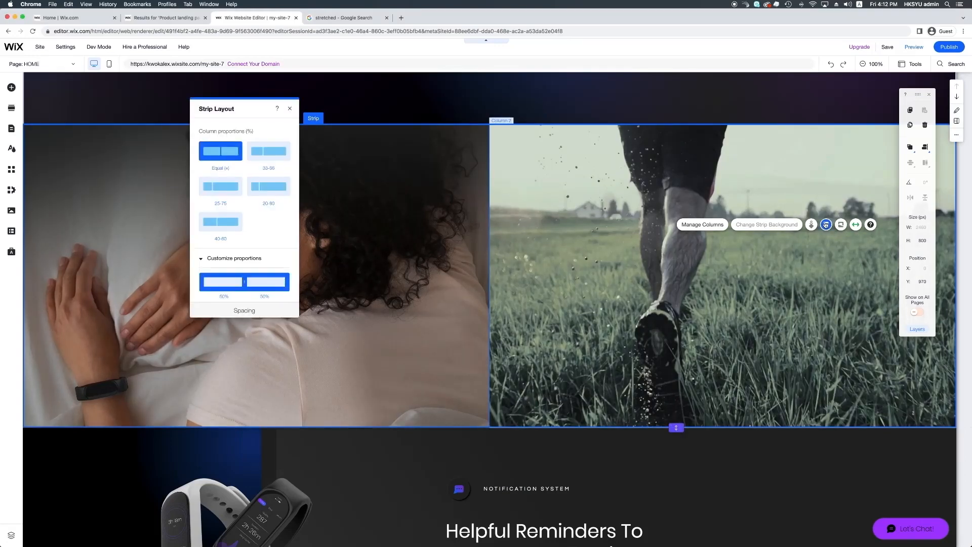
{"action": "scroll", "coordinate": [267, 184], "scroll_direction": "down", "scroll_amount": 3}
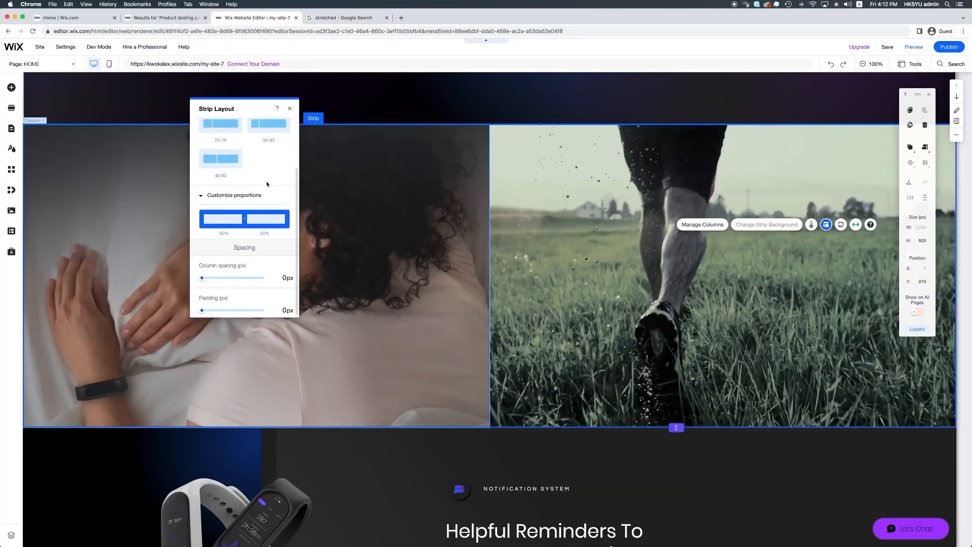
{"action": "left_click", "coordinate": [285, 277]}
{"action": "type", "text": "40"}
{"action": "key", "text": "Return"}
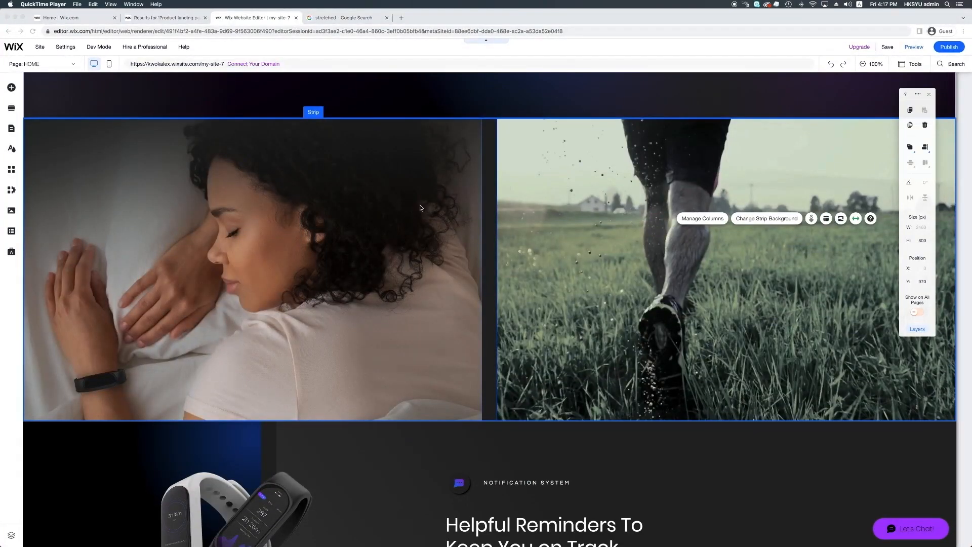
{"action": "left_click", "coordinate": [856, 221]}
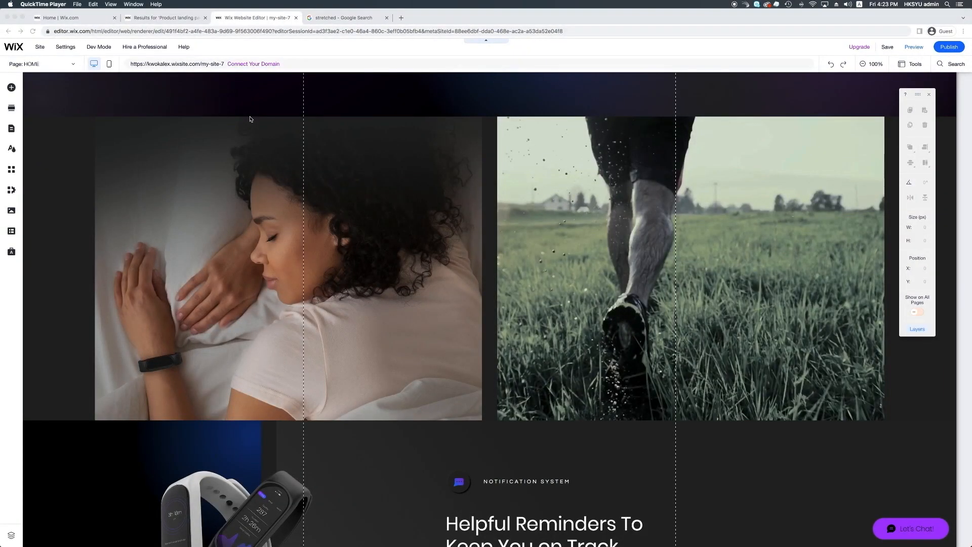
Step: Add the Crescent Moon illustration from a 'Moon' search and shrink it into the left column
{"action": "left_click", "coordinate": [11, 89]}
{"action": "left_click", "coordinate": [11, 90]}
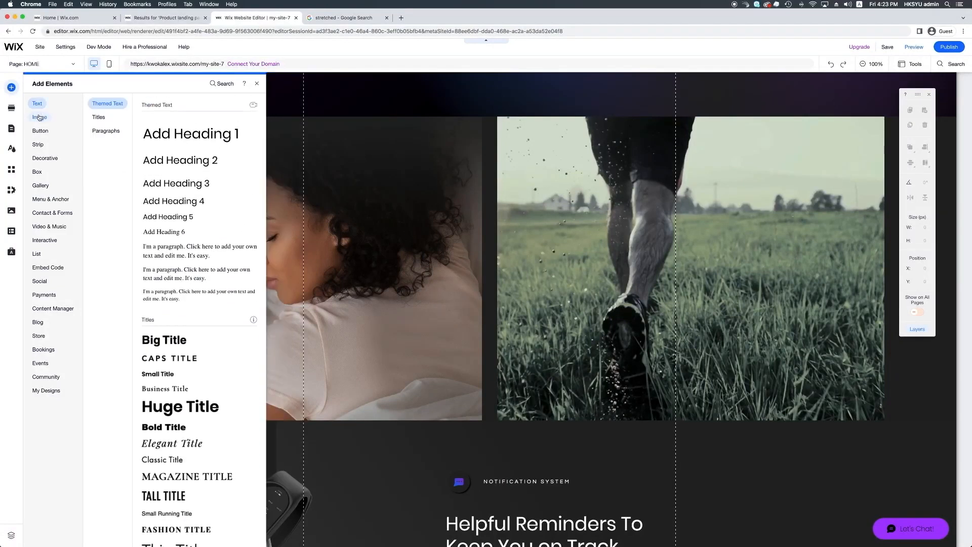
{"action": "mouse_move", "coordinate": [39, 118]}
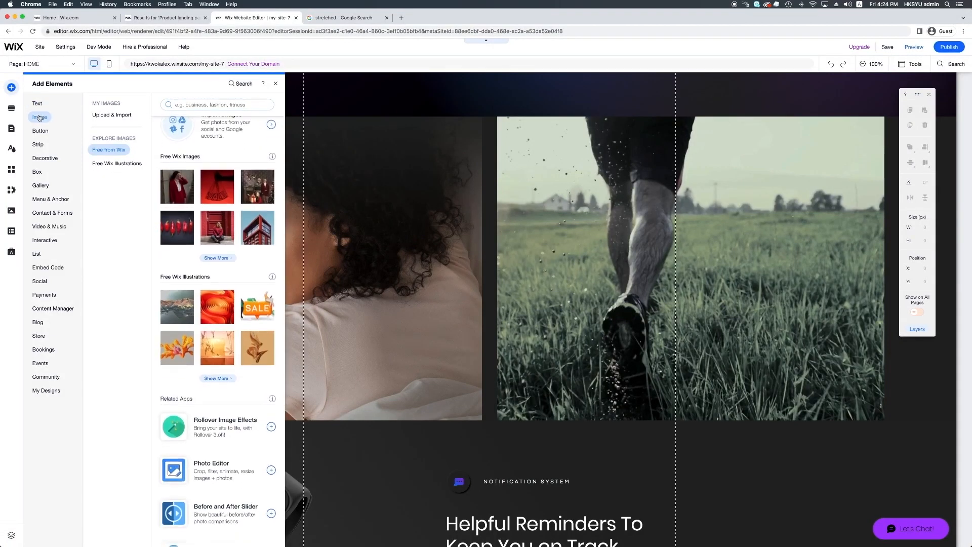
{"action": "left_click", "coordinate": [199, 104]}
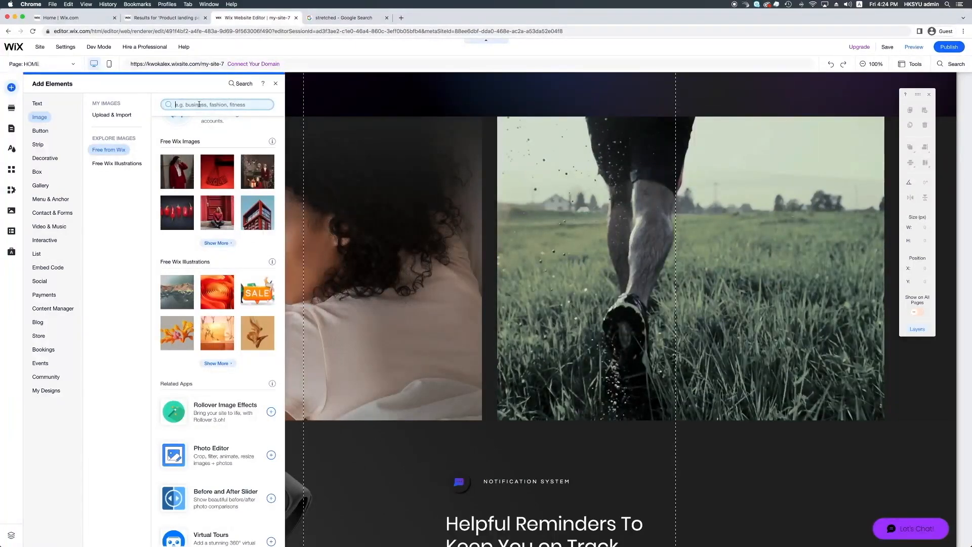
{"action": "type", "text": "Mo"}
{"action": "key", "text": "Return"}
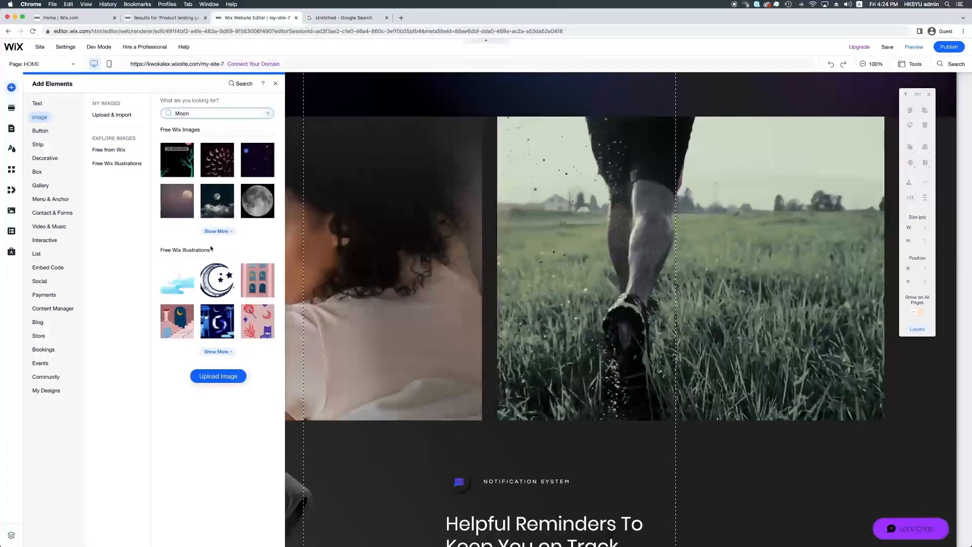
{"action": "mouse_move", "coordinate": [216, 280]}
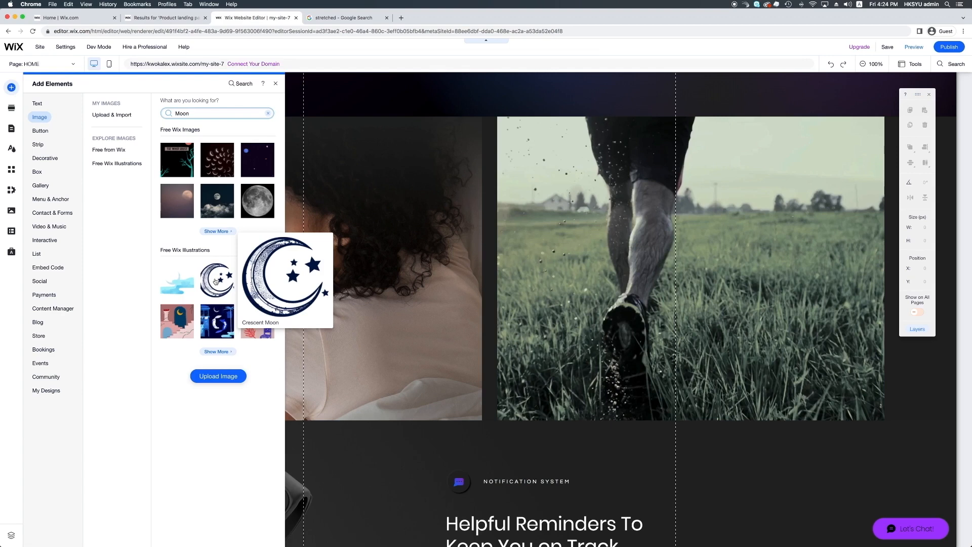
{"action": "left_click", "coordinate": [215, 281]}
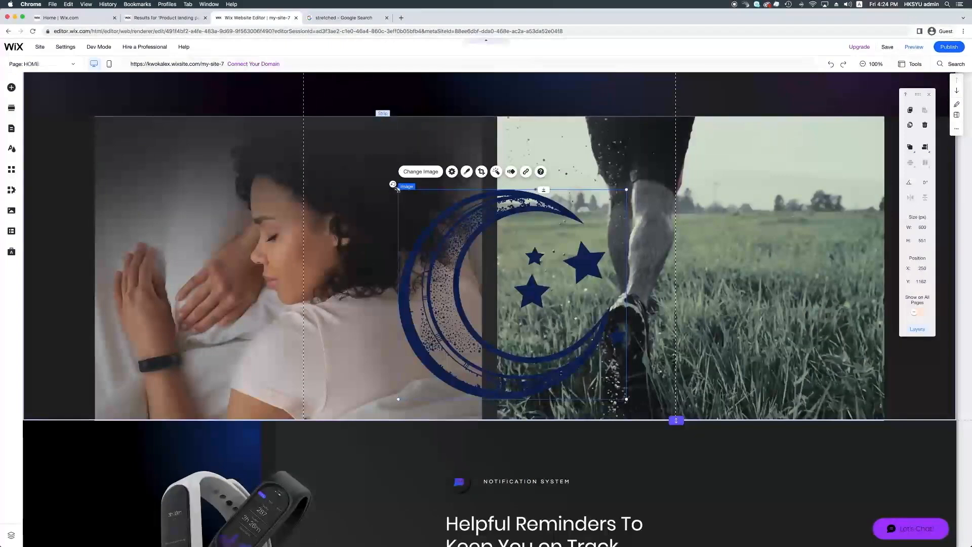
{"action": "left_click_drag", "start_coordinate": [399, 190], "coordinate": [261, 342]}
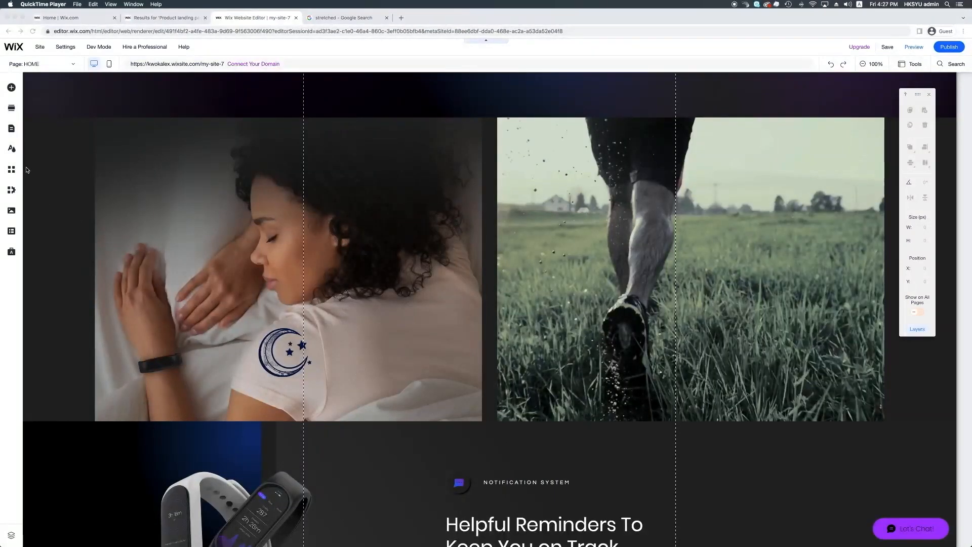
{"action": "left_click", "coordinate": [12, 88]}
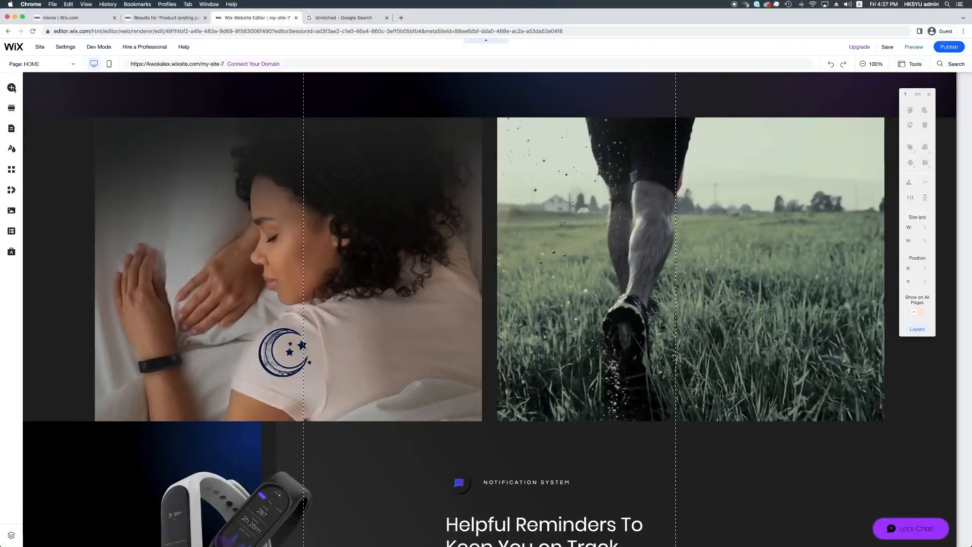
Step: Add a centred heading reading 'Track Your Sleeping' below the moon in the left column
{"action": "left_click", "coordinate": [15, 89]}
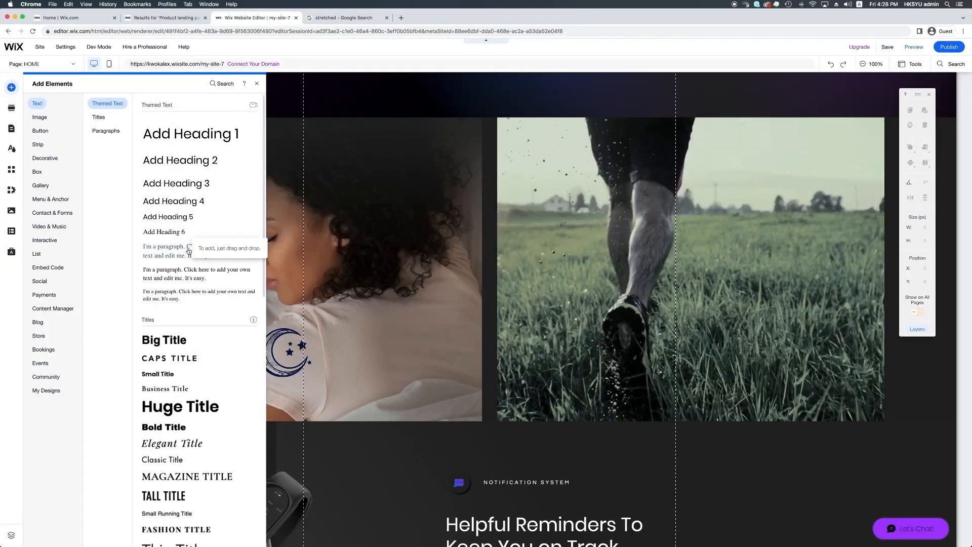
{"action": "left_click_drag", "start_coordinate": [196, 184], "coordinate": [315, 403]}
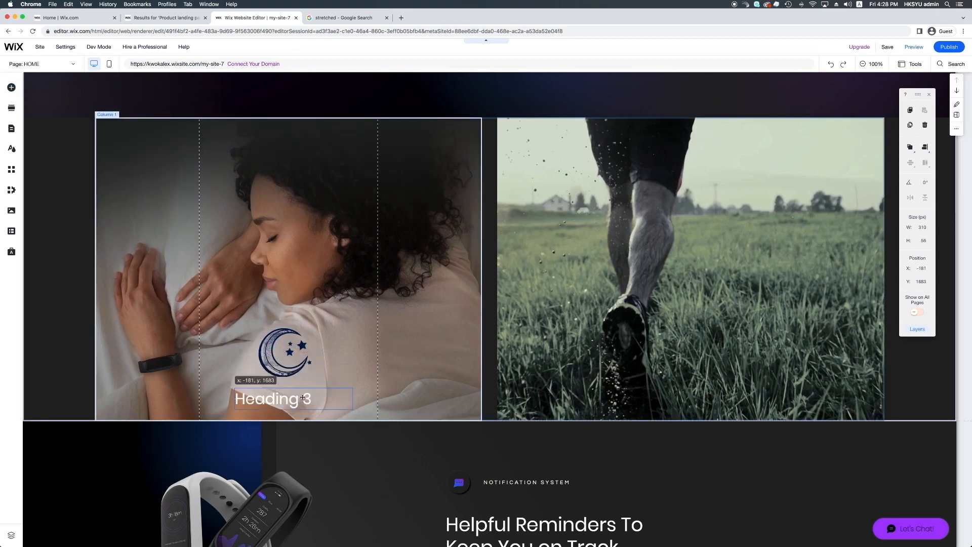
{"action": "double_click", "coordinate": [303, 398]}
{"action": "type", "text": "Tra"}
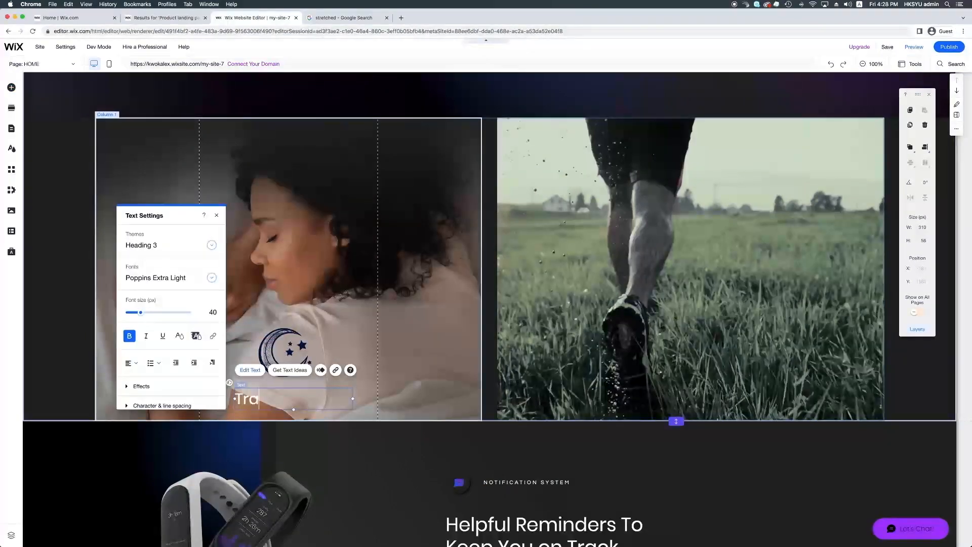
{"action": "type", "text": "ck your Sleeping"}
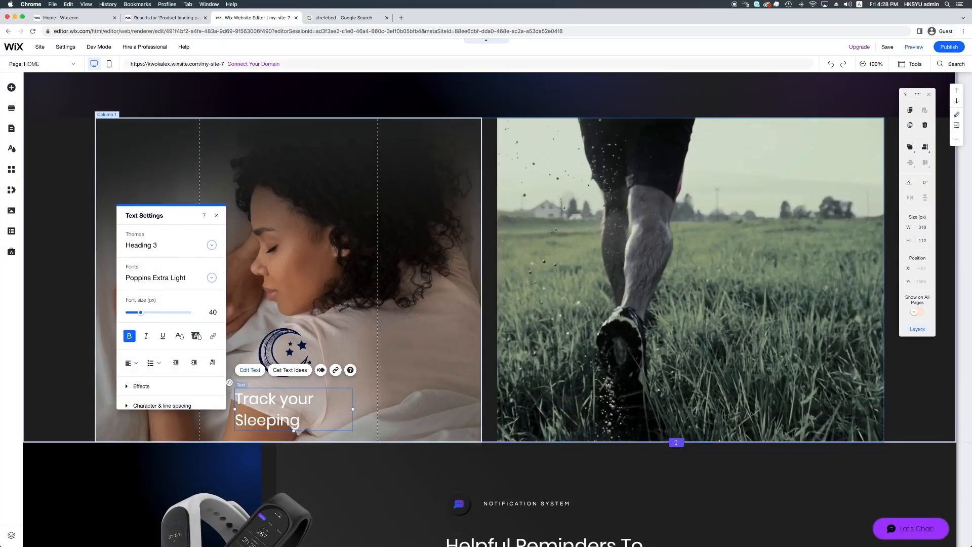
{"action": "left_click", "coordinate": [288, 399]}
{"action": "key", "text": "BackSpace"}
{"action": "type", "text": "Y"}
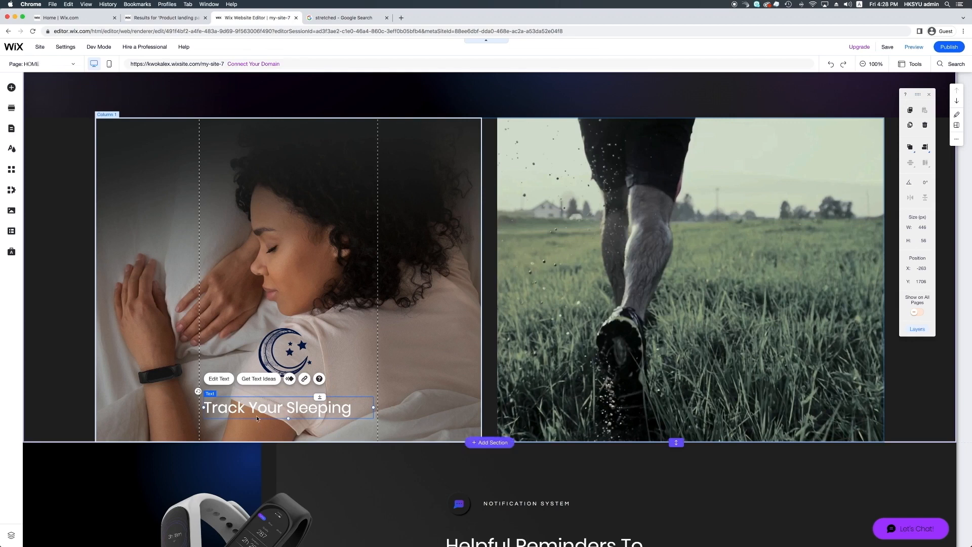
{"action": "left_click", "coordinate": [214, 380]}
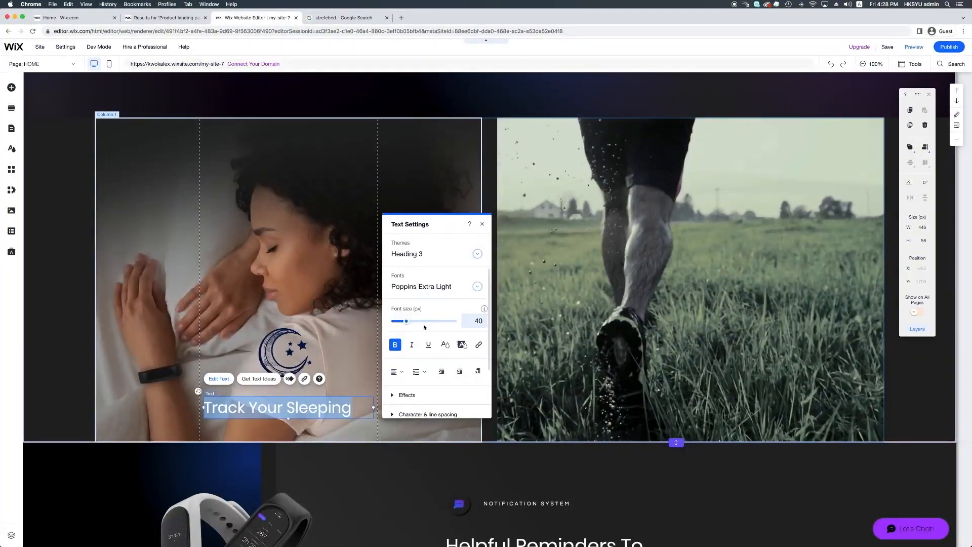
{"action": "left_click", "coordinate": [399, 377]}
{"action": "left_click", "coordinate": [401, 386]}
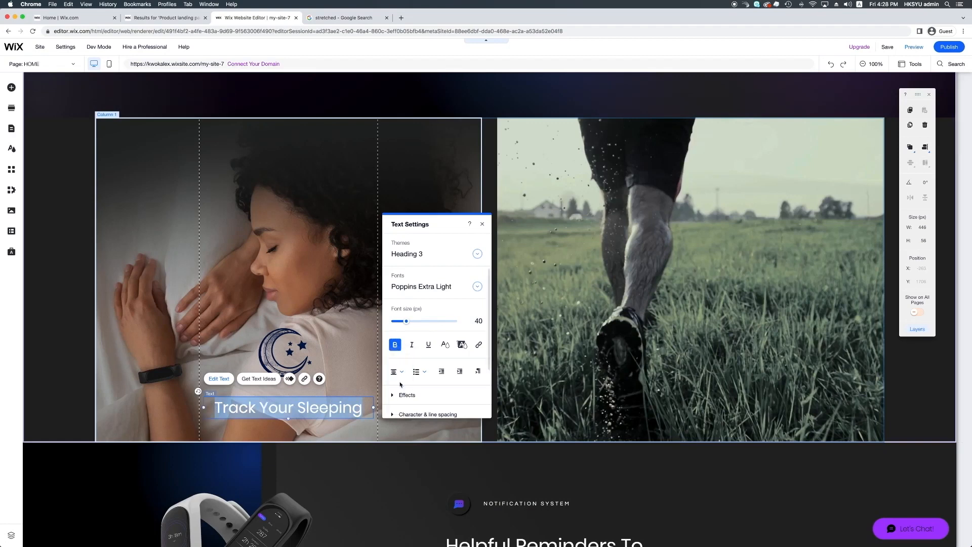
{"action": "left_click", "coordinate": [360, 389]}
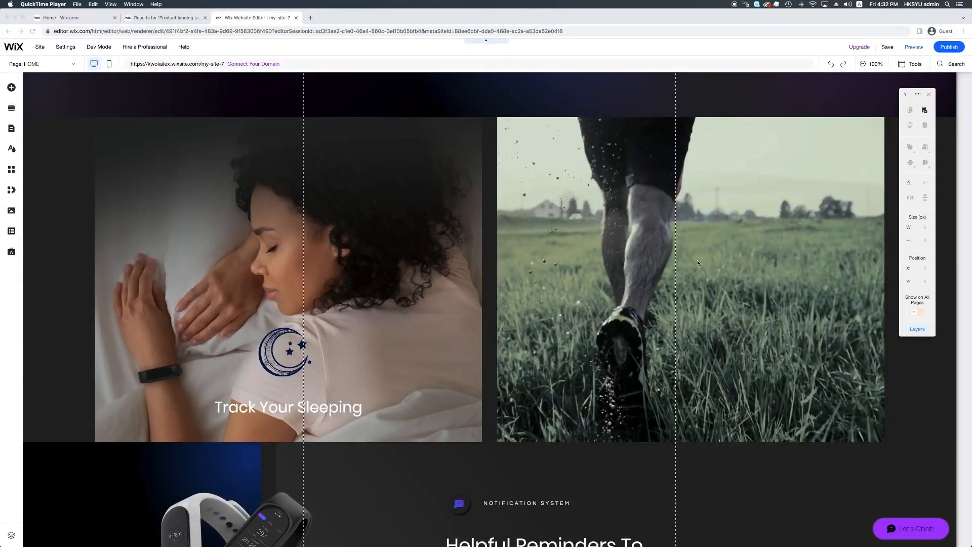
{"action": "left_click", "coordinate": [45, 131]}
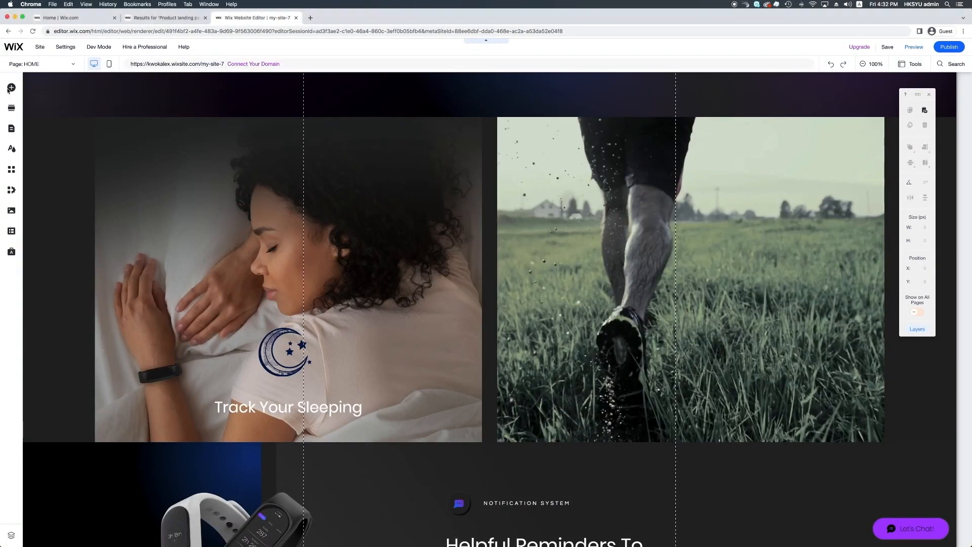
Step: Add the Sun illustration, shrink it to about 178 × 180 px, and place it low in the running column
{"action": "left_click", "coordinate": [11, 88]}
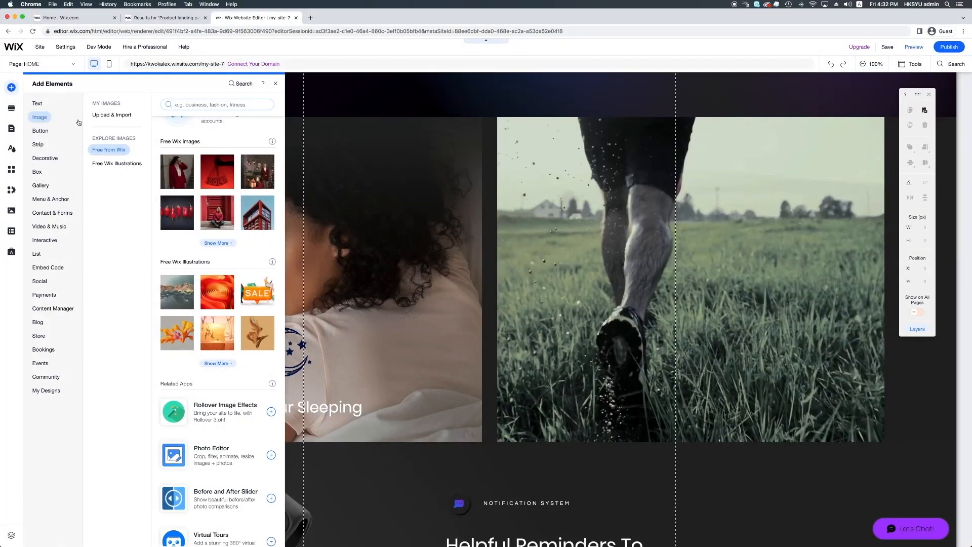
{"action": "left_click", "coordinate": [199, 108]}
{"action": "type", "text": "s"}
{"action": "key", "text": "Return"}
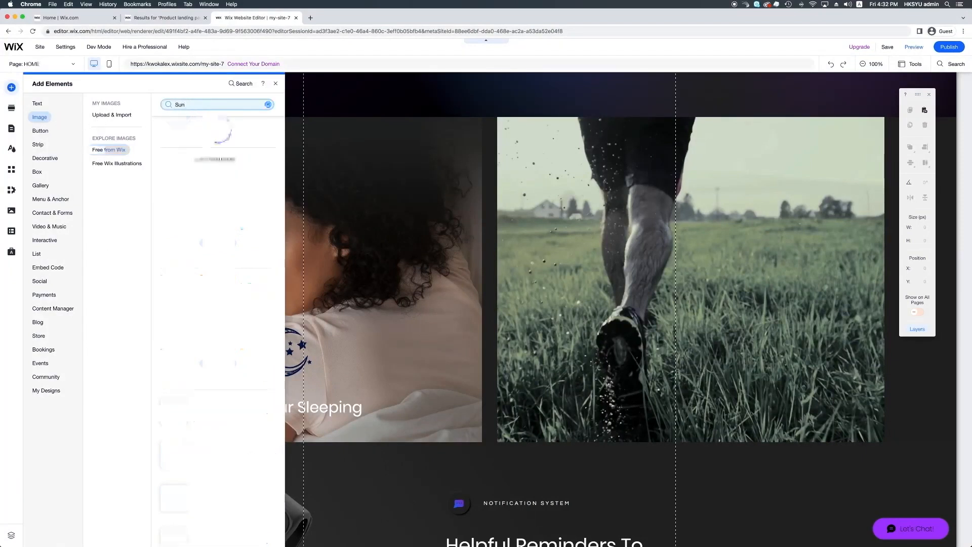
{"action": "mouse_move", "coordinate": [258, 321]}
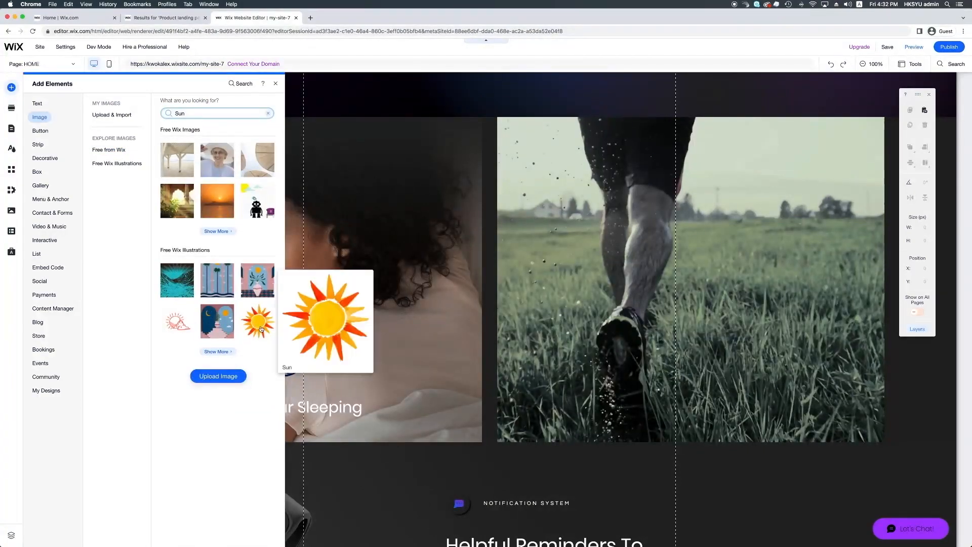
{"action": "left_click_drag", "start_coordinate": [683, 333], "coordinate": [677, 333]}
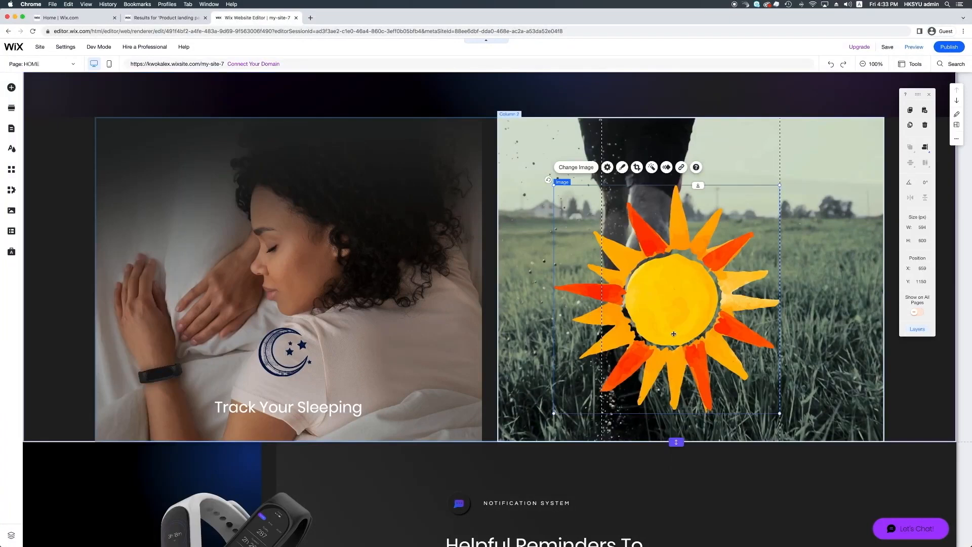
{"action": "left_click_drag", "start_coordinate": [553, 184], "coordinate": [711, 341]}
{"action": "left_click_drag", "start_coordinate": [732, 376], "coordinate": [681, 350]}
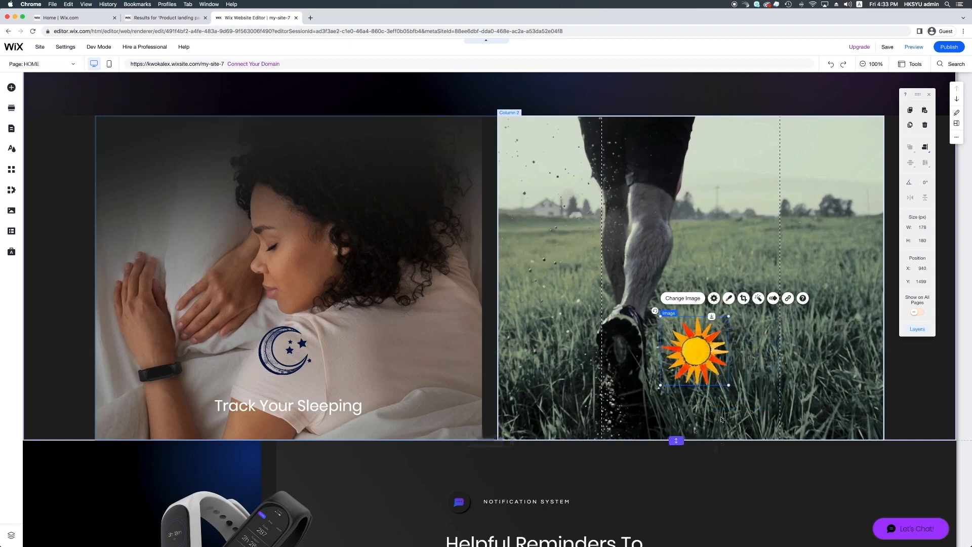
Step: Copy the 'Track Your Sleeping' heading under the sun and reword it to 'Track Your Exercise'
{"action": "left_click", "coordinate": [341, 410]}
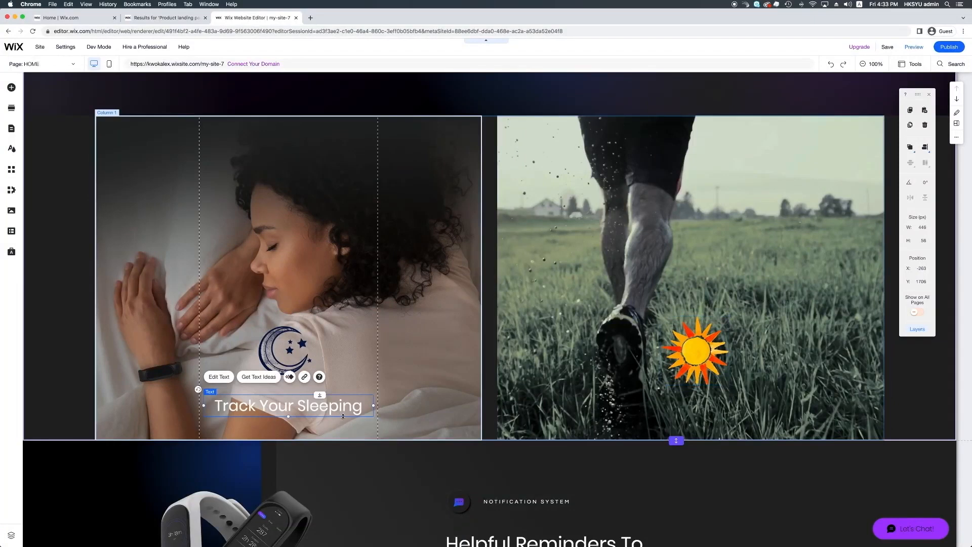
{"action": "left_click_drag", "start_coordinate": [343, 416], "coordinate": [664, 396]}
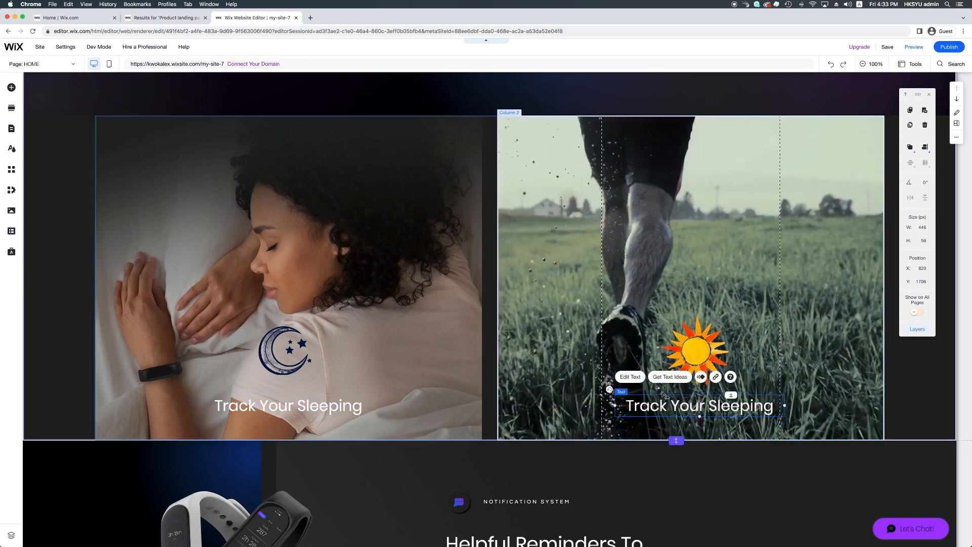
{"action": "double_click", "coordinate": [706, 403]}
{"action": "left_click_drag", "start_coordinate": [708, 405], "coordinate": [775, 405]}
{"action": "type", "text": "Exc"}
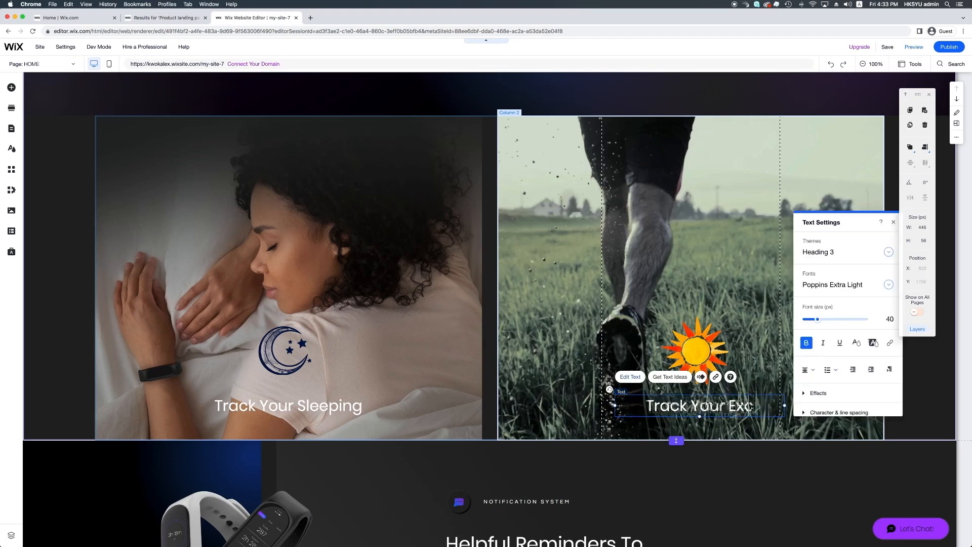
{"action": "key", "text": "BackSpace"}
{"action": "type", "text": "ercise"}
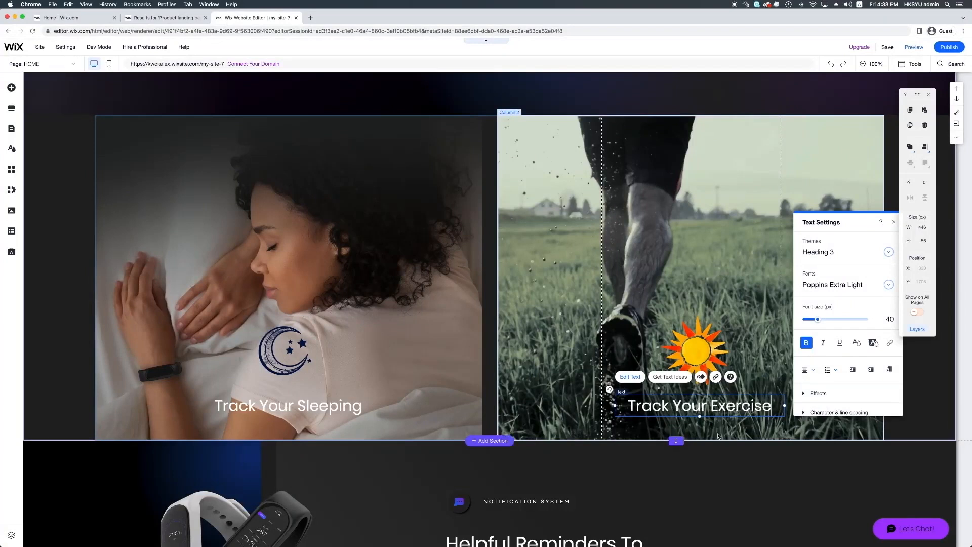
{"action": "left_click", "coordinate": [501, 186]}
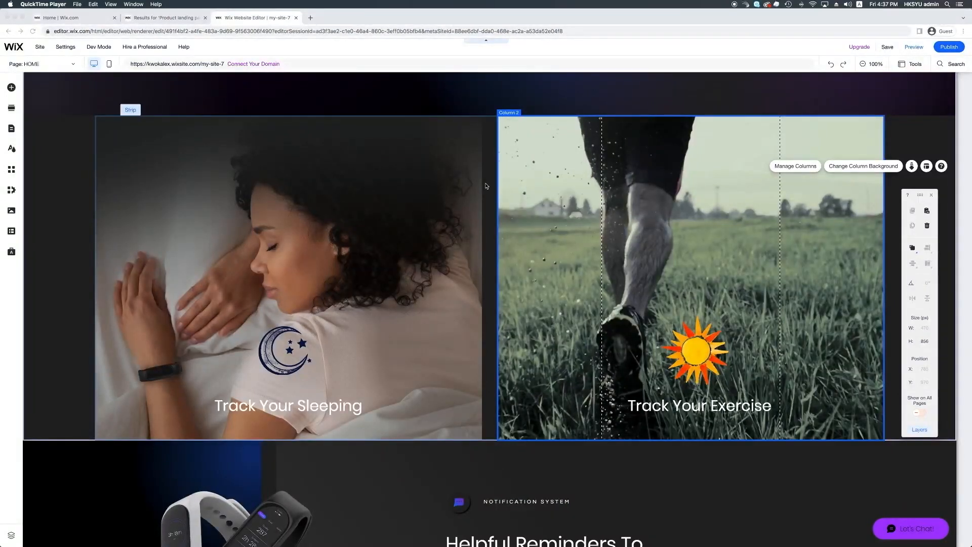
Step: Set the left column's sleeping photo background to 80% image opacity
{"action": "left_click", "coordinate": [360, 294]}
{"action": "left_click", "coordinate": [360, 293]}
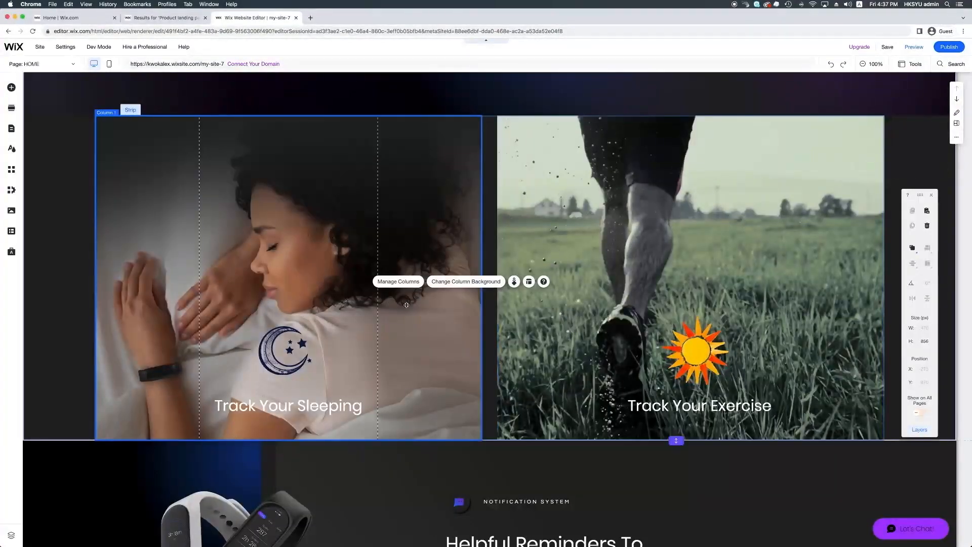
{"action": "left_click", "coordinate": [450, 283]}
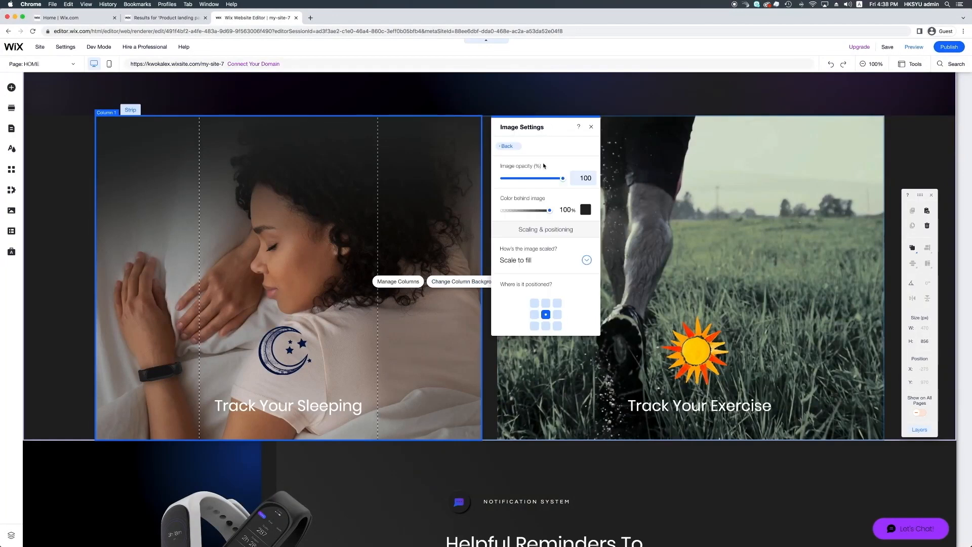
{"action": "left_click", "coordinate": [585, 179]}
{"action": "type", "text": "80"}
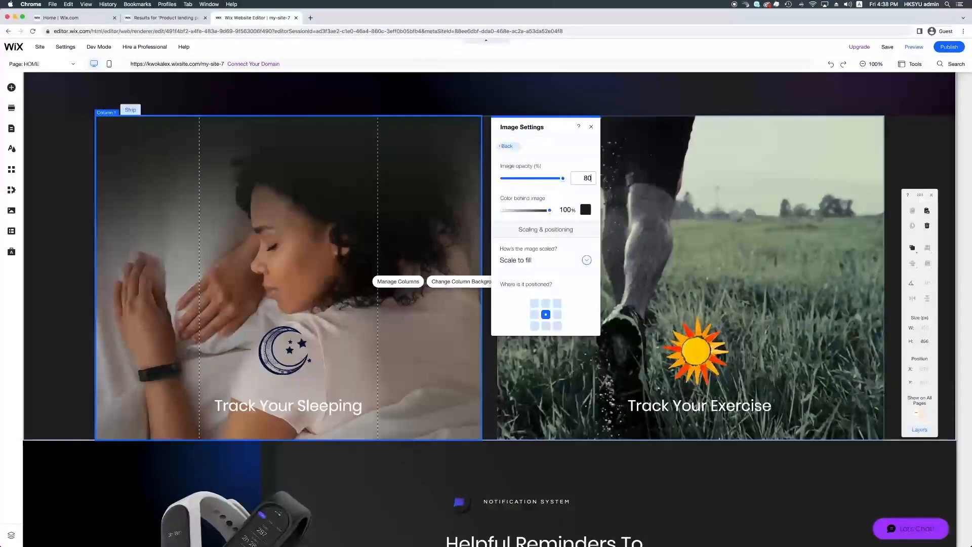
{"action": "key", "text": "Return"}
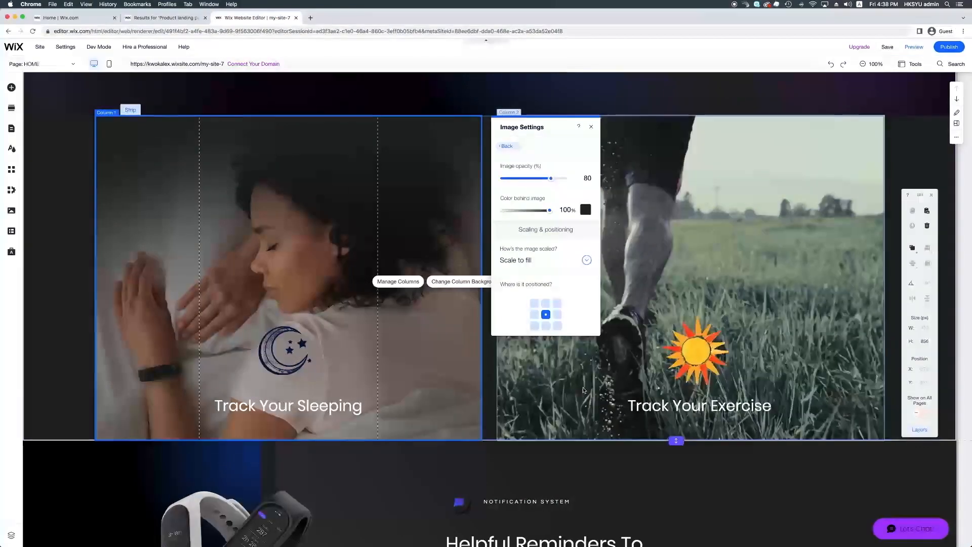
{"action": "left_click", "coordinate": [583, 388]}
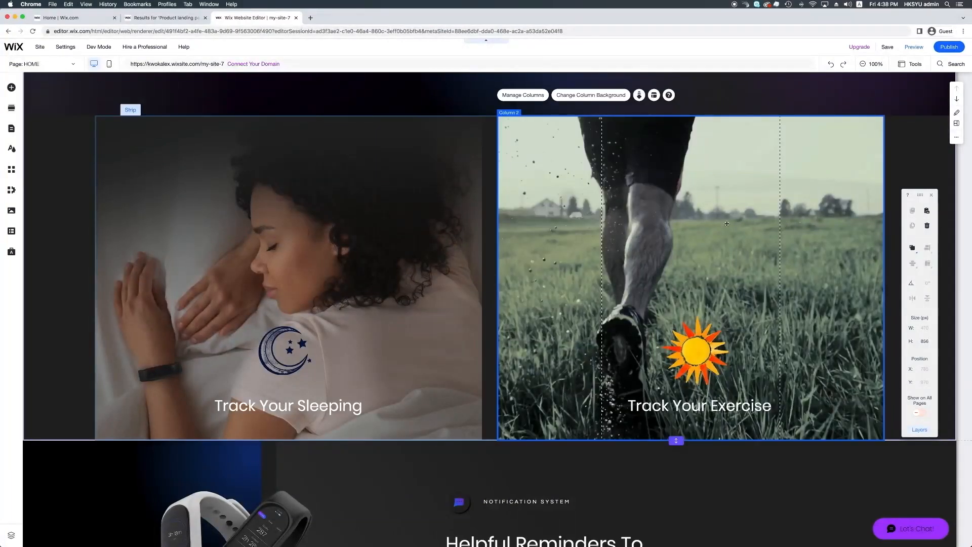
Step: Set the right column's running video background to 80% video opacity
{"action": "left_click", "coordinate": [861, 142]}
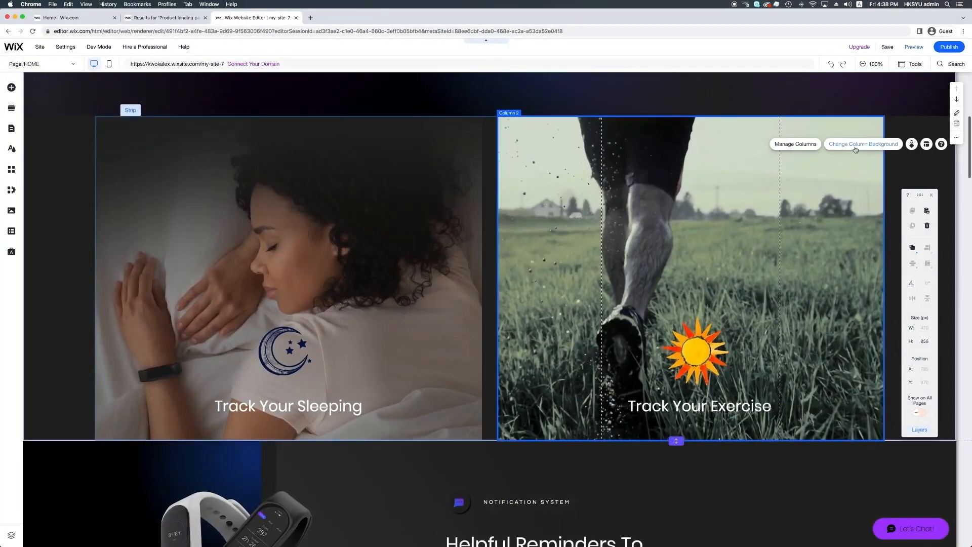
{"action": "left_click", "coordinate": [425, 161]}
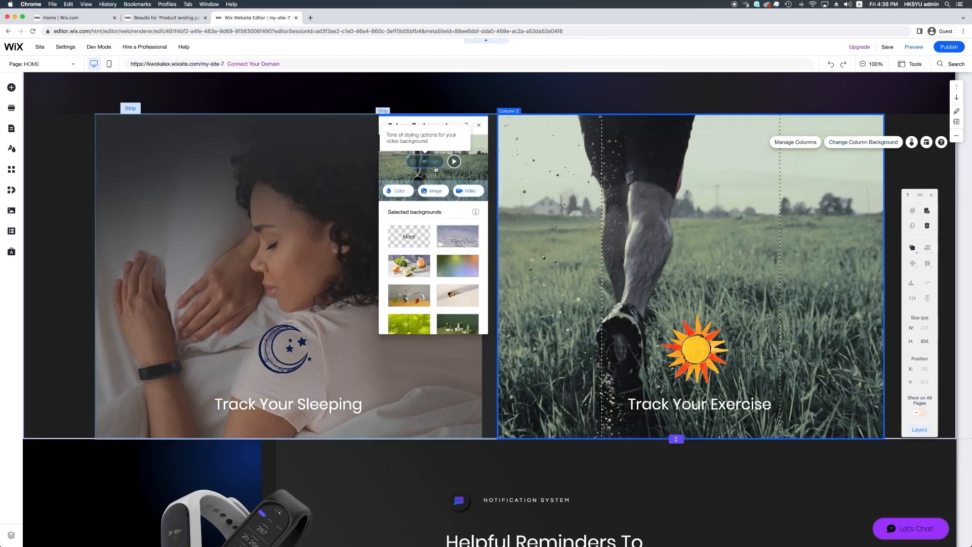
{"action": "left_click", "coordinate": [472, 268]}
{"action": "double_click", "coordinate": [472, 269]}
{"action": "type", "text": "80"}
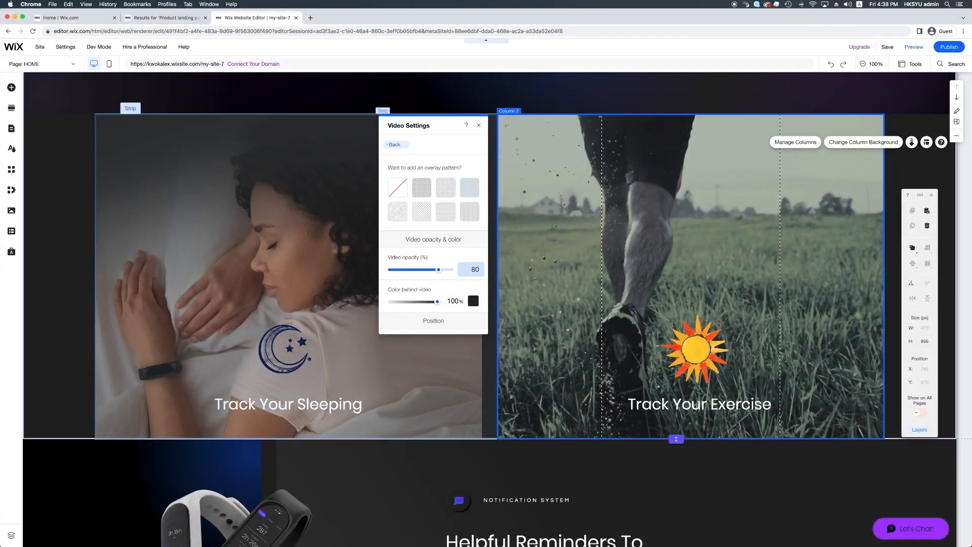
{"action": "left_click", "coordinate": [513, 279]}
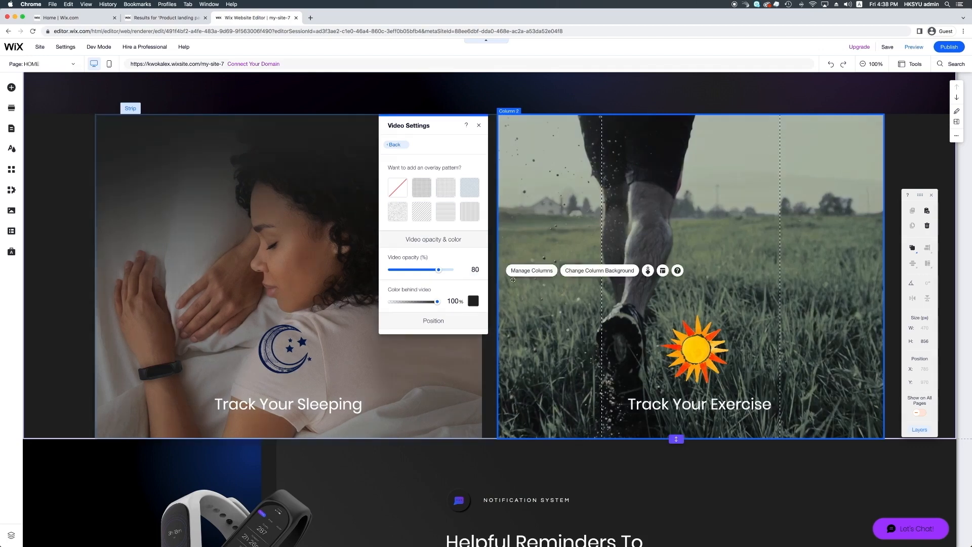
{"action": "left_click", "coordinate": [478, 125]}
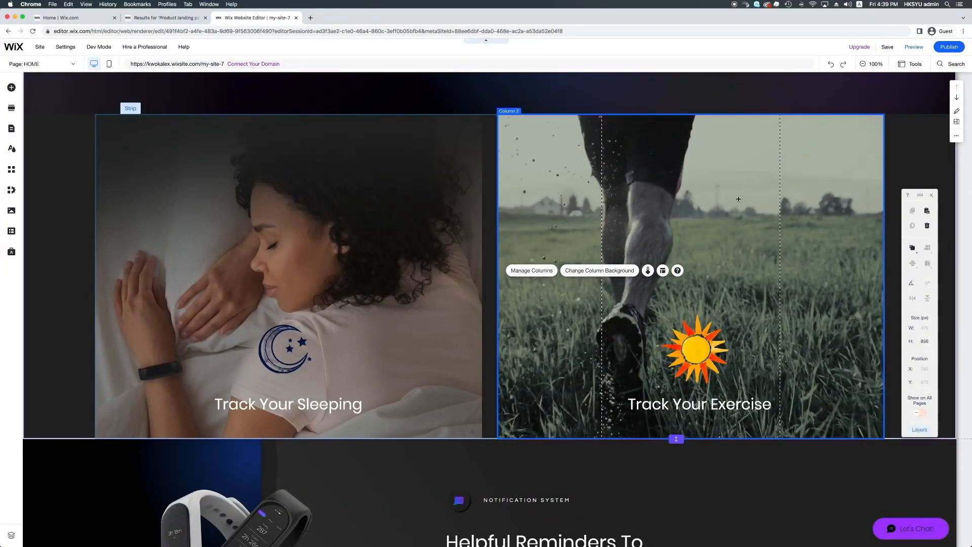
{"action": "left_click", "coordinate": [916, 47]}
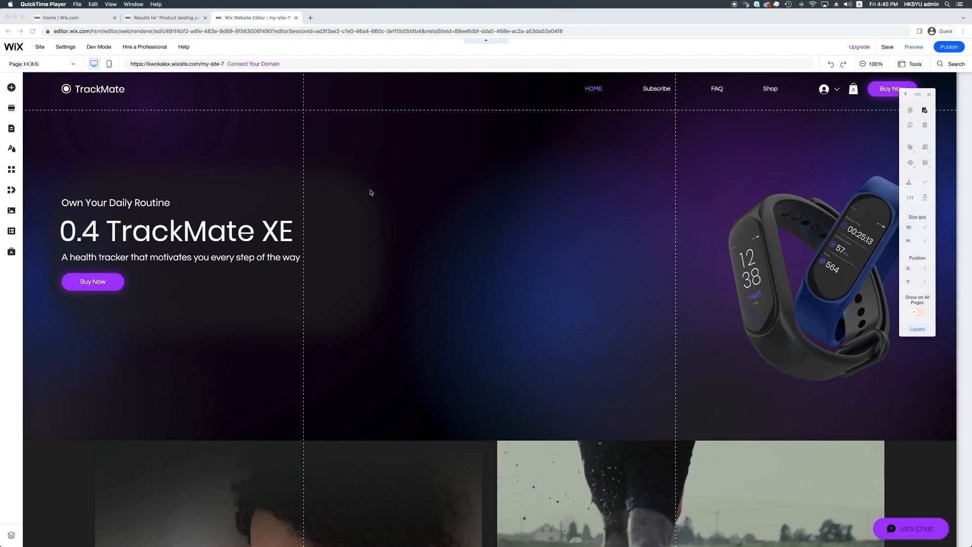
Step: Preview the page, scroll through it, jump to Subscribe, then publish the site
{"action": "left_click", "coordinate": [915, 47]}
{"action": "scroll", "coordinate": [725, 162], "scroll_direction": "down", "scroll_amount": 5}
{"action": "scroll", "coordinate": [721, 170], "scroll_direction": "down", "scroll_amount": 20}
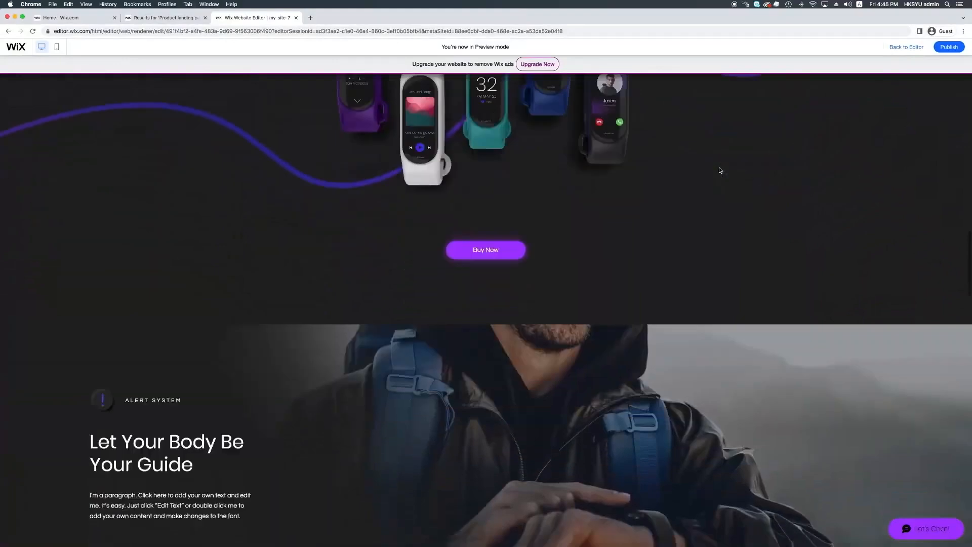
{"action": "scroll", "coordinate": [720, 170], "scroll_direction": "down", "scroll_amount": 15}
{"action": "scroll", "coordinate": [720, 170], "scroll_direction": "up", "scroll_amount": 20}
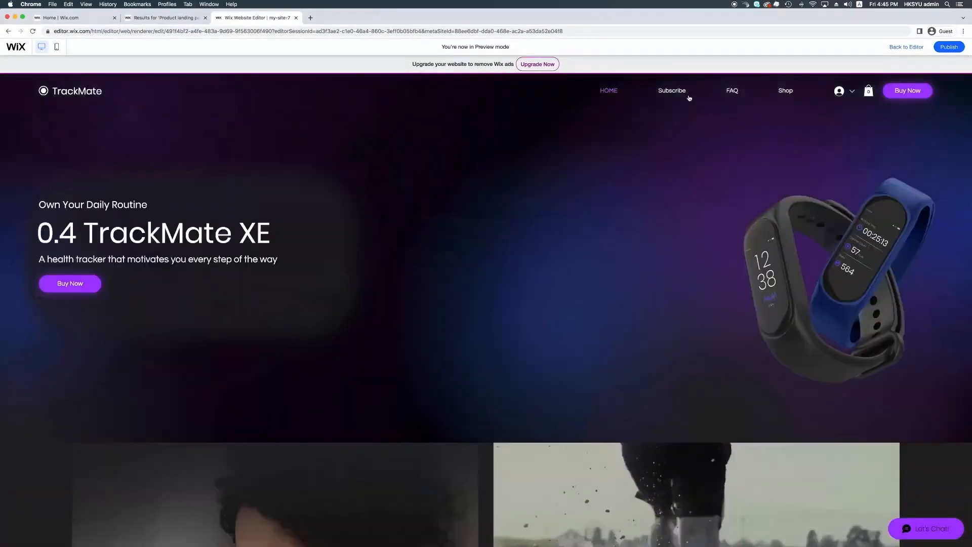
{"action": "left_click", "coordinate": [684, 94]}
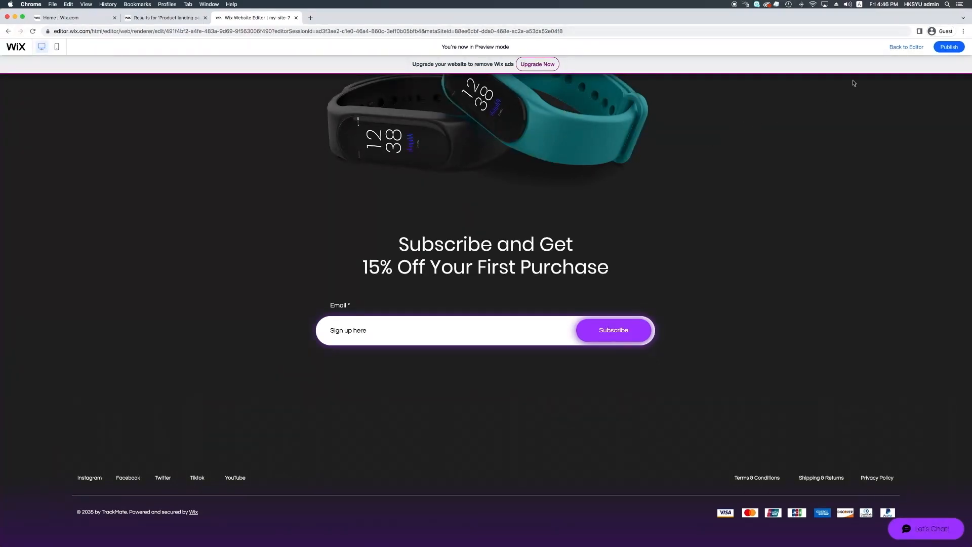
{"action": "left_click", "coordinate": [949, 47]}
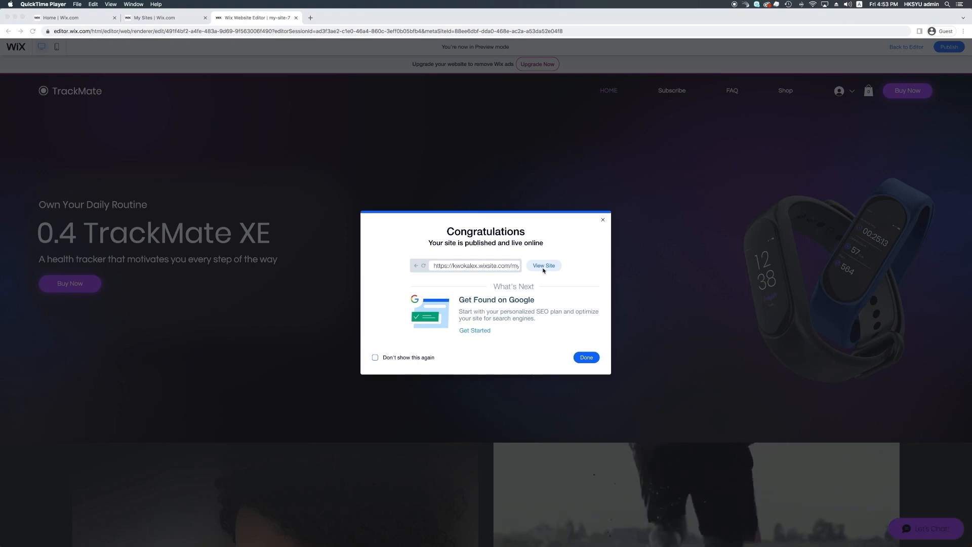
Step: Open and scroll the live TrackMate site, then return to the editor and dismiss Congratulations
{"action": "left_click", "coordinate": [477, 270]}
{"action": "left_click_drag", "start_coordinate": [477, 270], "coordinate": [541, 270]}
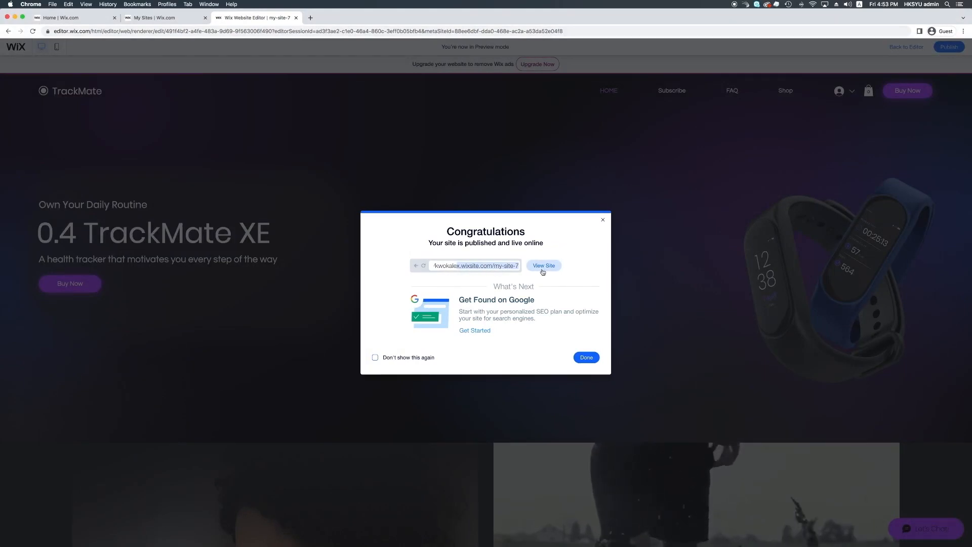
{"action": "left_click", "coordinate": [542, 272]}
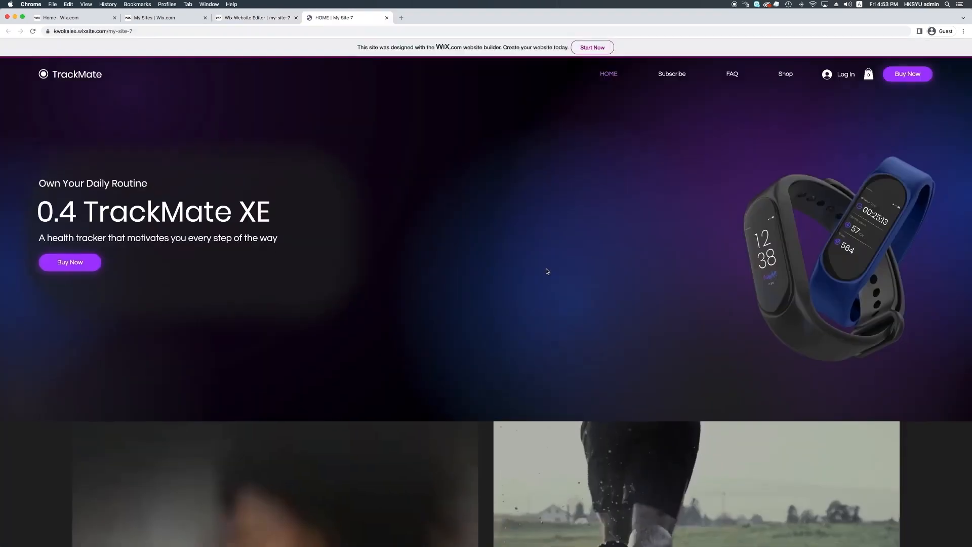
{"action": "scroll", "coordinate": [547, 272], "scroll_direction": "down", "scroll_amount": 20}
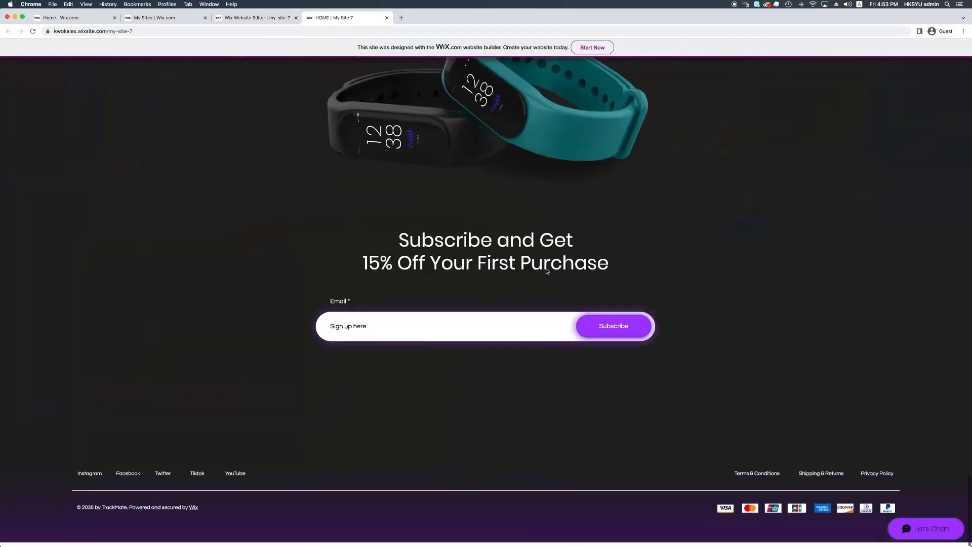
{"action": "scroll", "coordinate": [547, 271], "scroll_direction": "up", "scroll_amount": 20}
{"action": "key", "text": "ctrl+shift+Tab"}
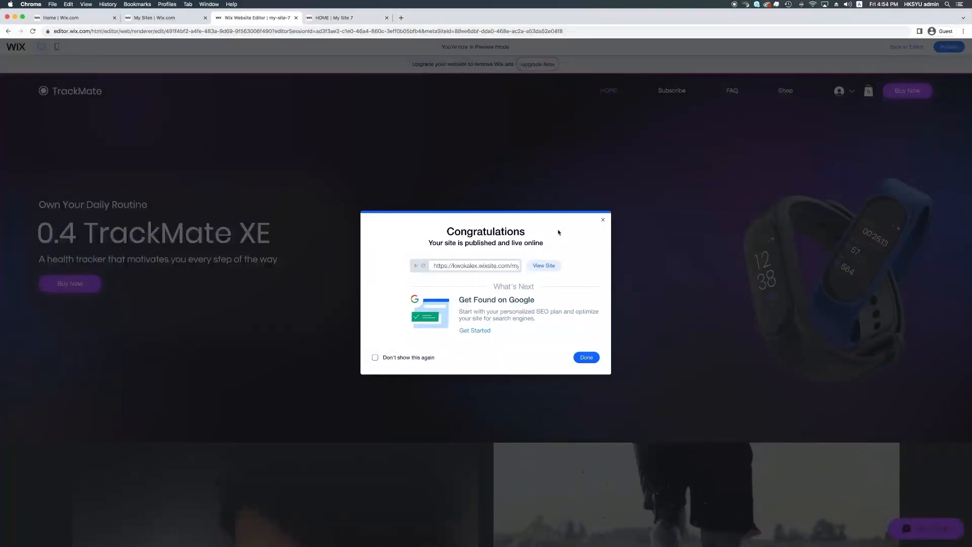
{"action": "left_click", "coordinate": [603, 220]}
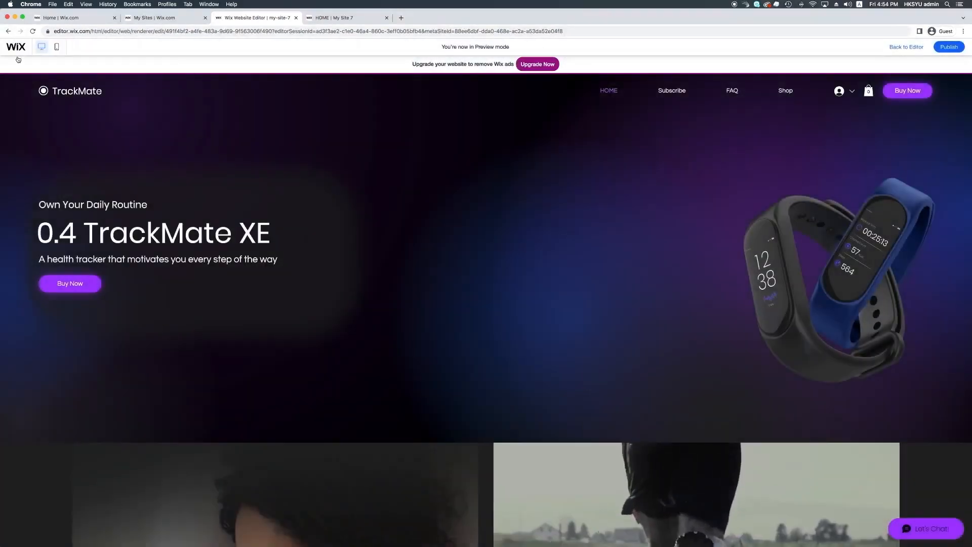
Step: Go from the editor to the Dashboard, open Website settings, then reach My Sites
{"action": "mouse_move", "coordinate": [16, 48]}
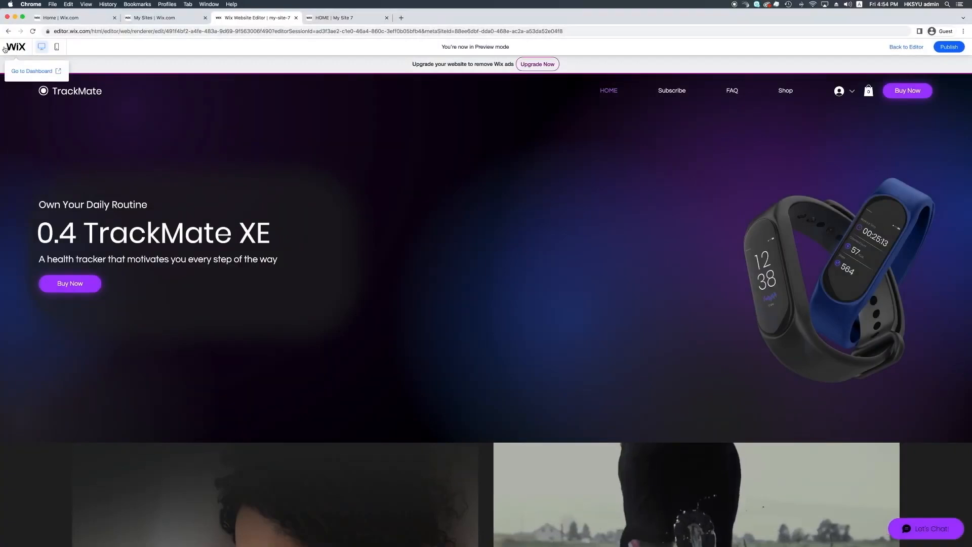
{"action": "left_click", "coordinate": [22, 71]}
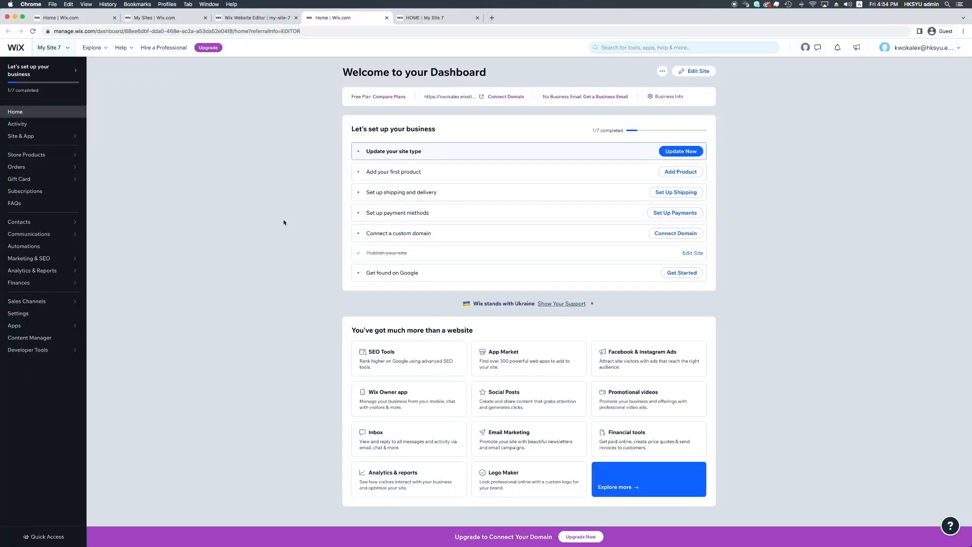
{"action": "left_click", "coordinate": [39, 315]}
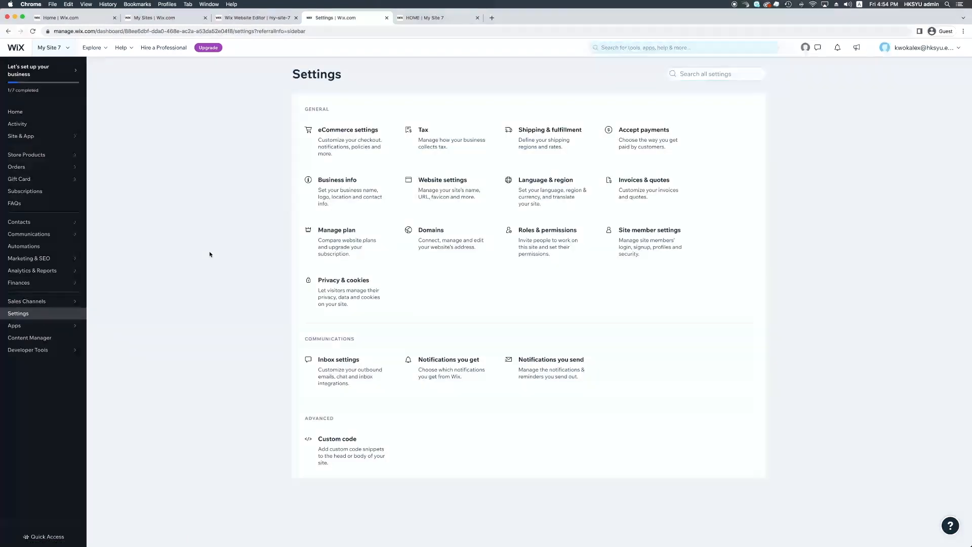
{"action": "left_click", "coordinate": [455, 183]}
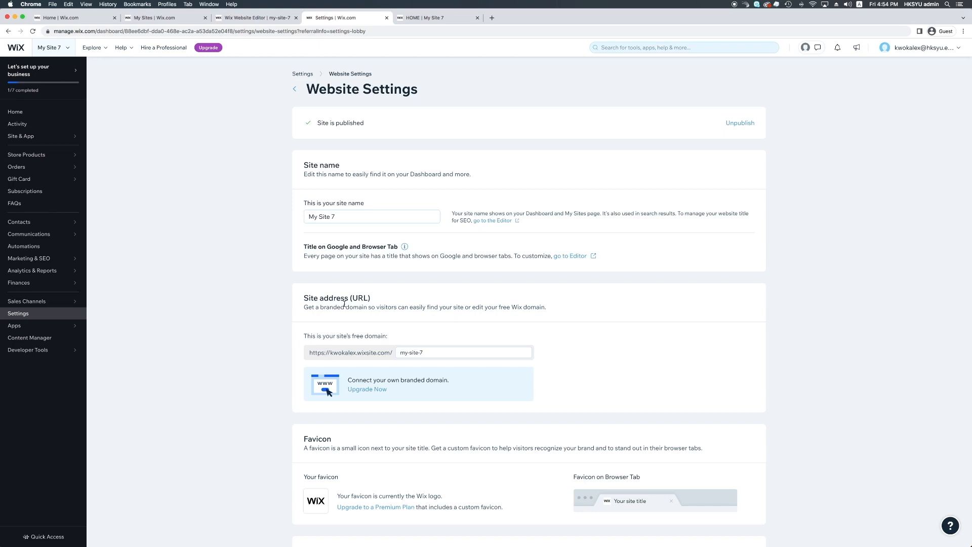
{"action": "left_click", "coordinate": [53, 52]}
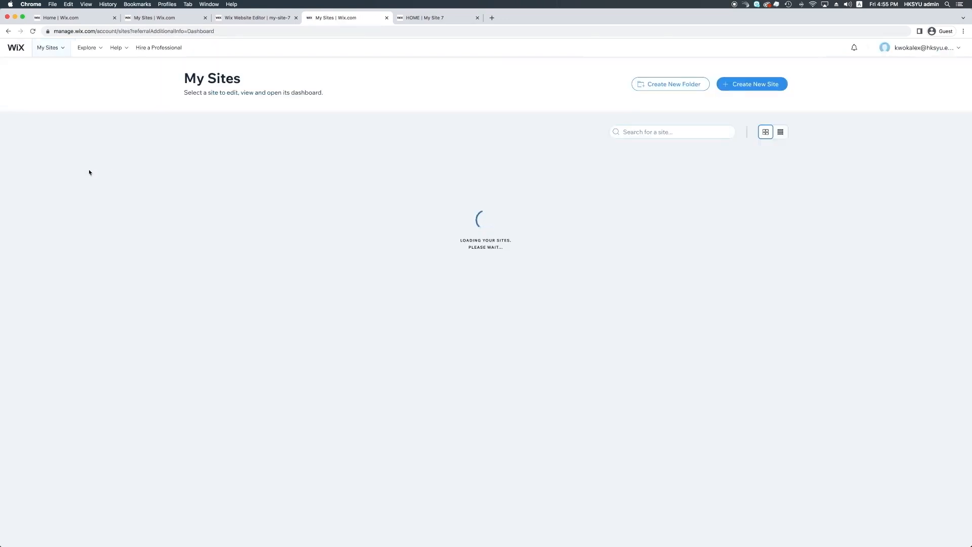
{"action": "mouse_move", "coordinate": [243, 175]}
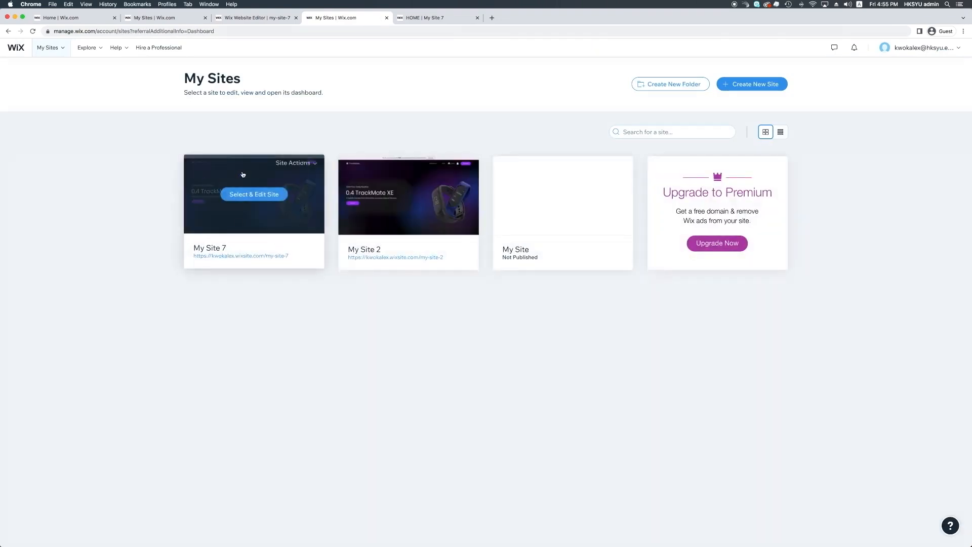